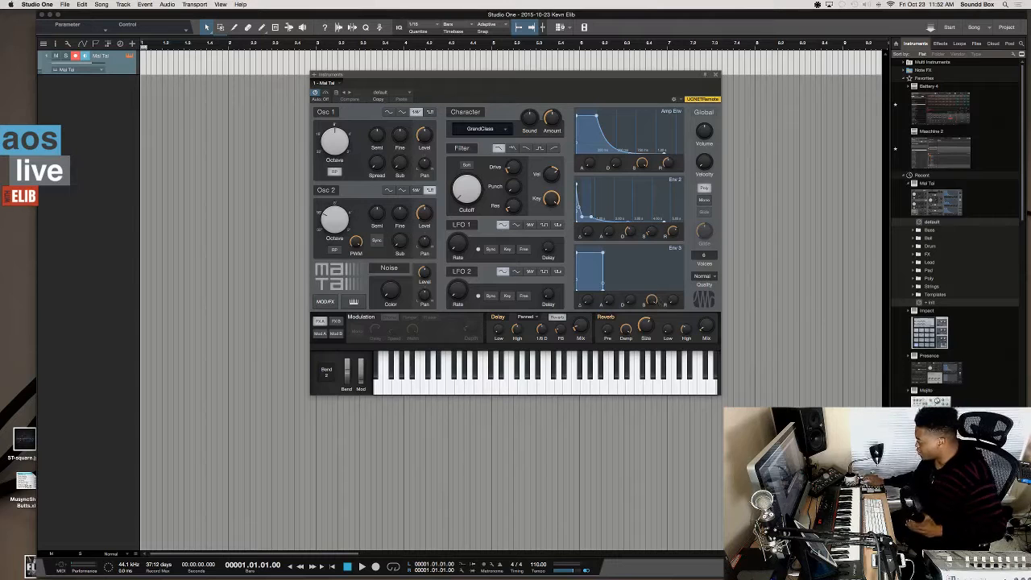
- Narrow the song window to expose the desktop beside it, and move the Mai Tai instrument window slightly lower
{"action": "left_click_drag", "start_coordinate": [1027, 483], "coordinate": [983, 483]}
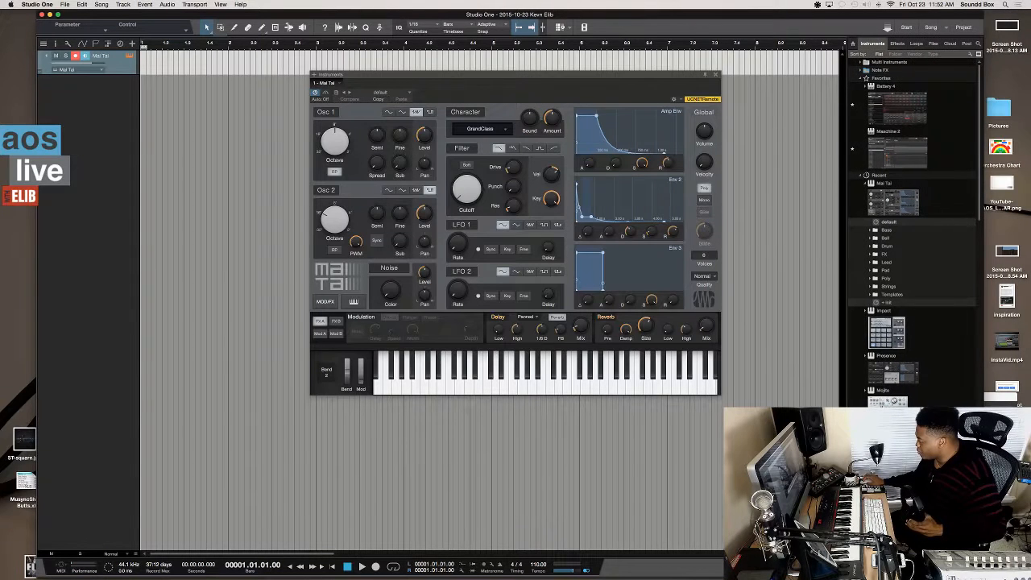
{"action": "left_click", "coordinate": [997, 399]}
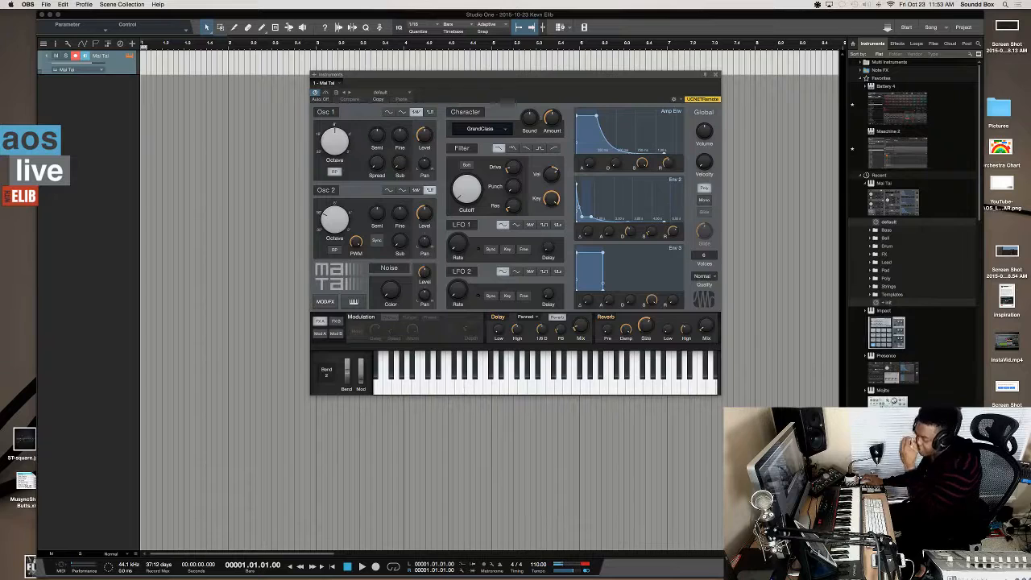
{"action": "left_click_drag", "start_coordinate": [559, 87], "coordinate": [539, 115]}
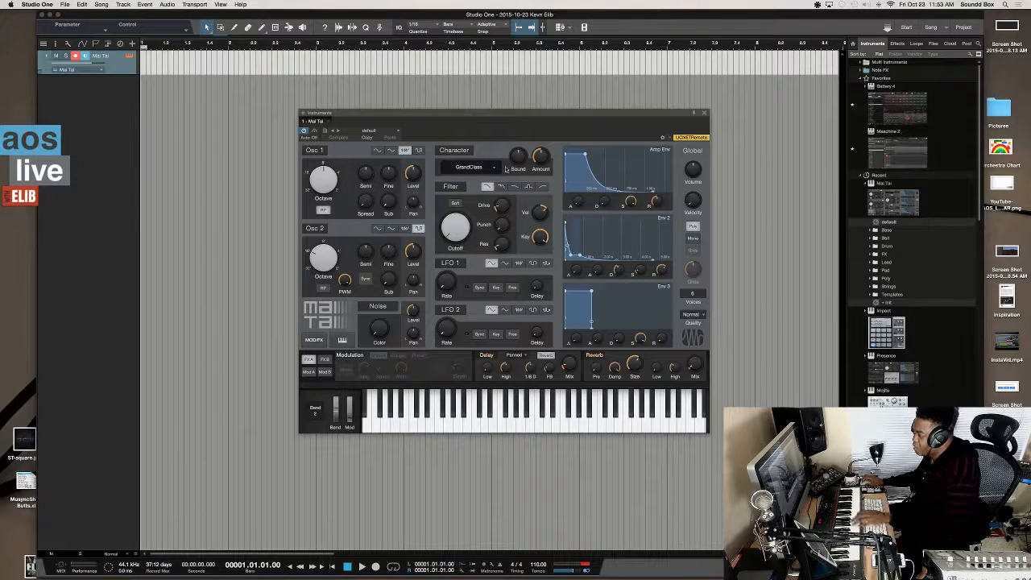
- Load the Gregore Friends preset from the Pad folder of the Mai Tai presets
{"action": "left_click", "coordinate": [382, 133]}
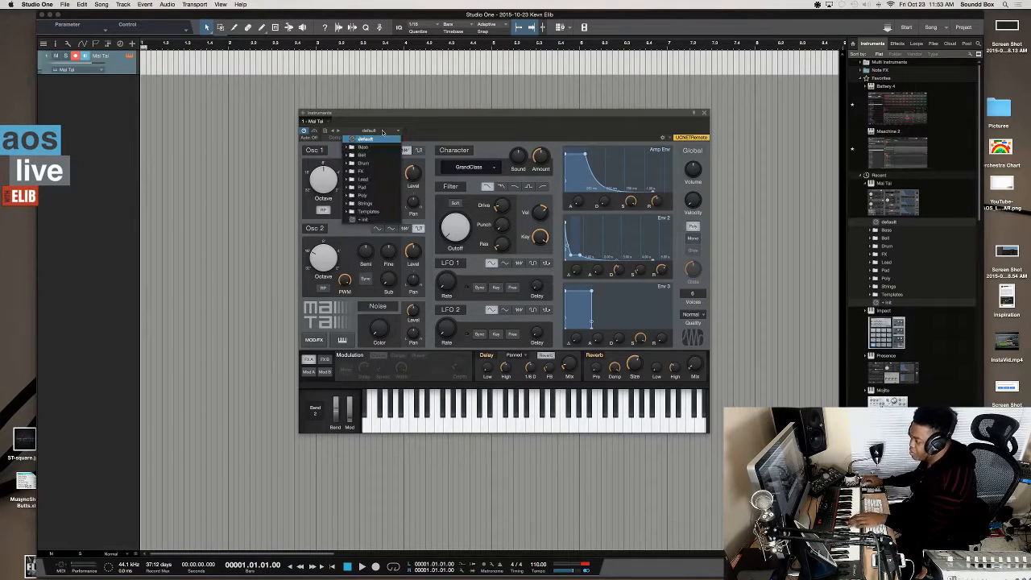
{"action": "left_click", "coordinate": [373, 187]}
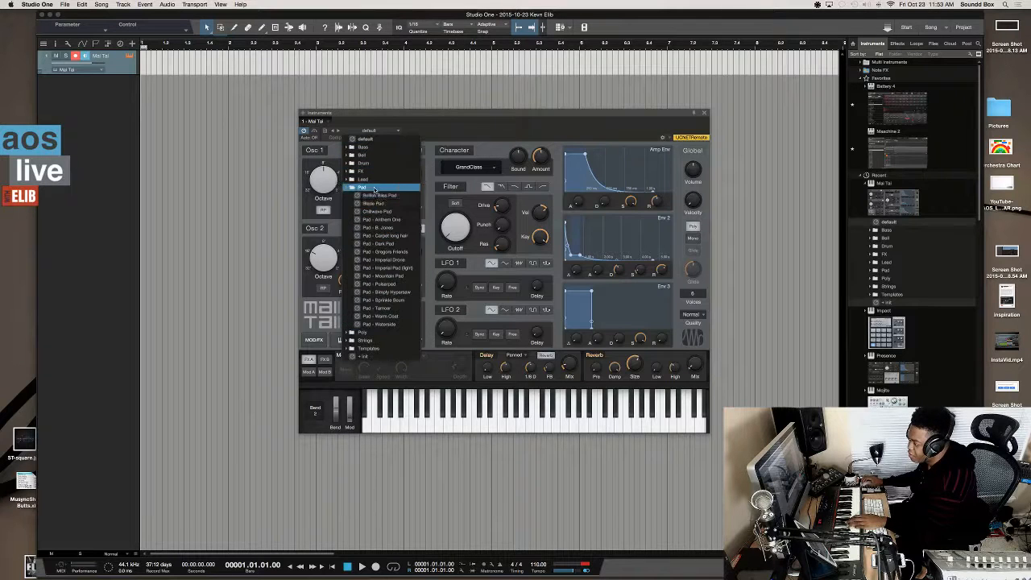
{"action": "left_click", "coordinate": [408, 252]}
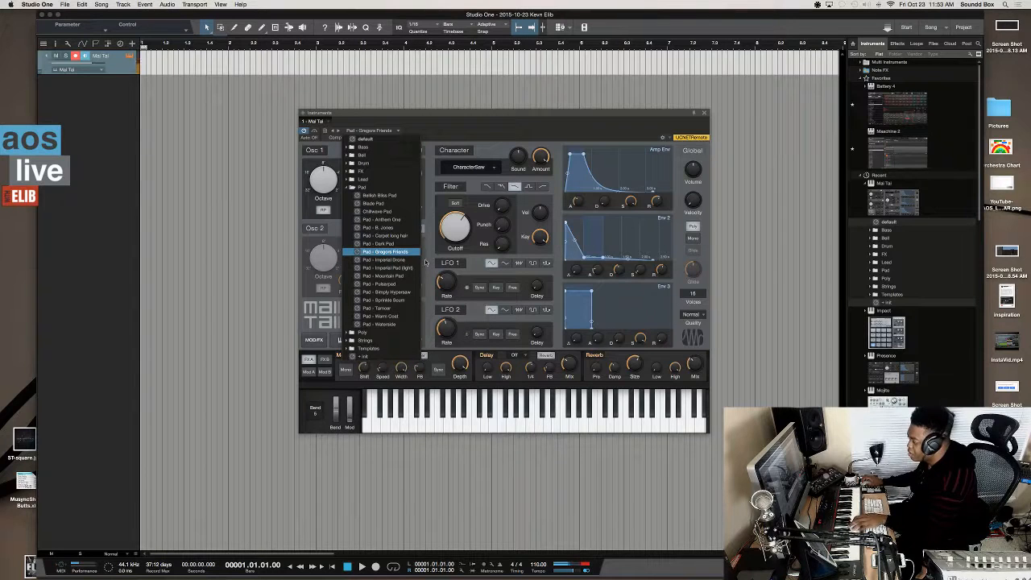
- Try a filter sound with Cutoff about 176 Hz, Drive about 43 %, Punch about 30 % and resonance about 54 %
{"action": "left_click", "coordinate": [449, 244]}
{"action": "mouse_move", "coordinate": [449, 244]}
{"action": "left_mouse_down"}
{"action": "mouse_move", "coordinate": [451, 266]}
{"action": "mouse_move", "coordinate": [454, 238]}
{"action": "left_mouse_up"}
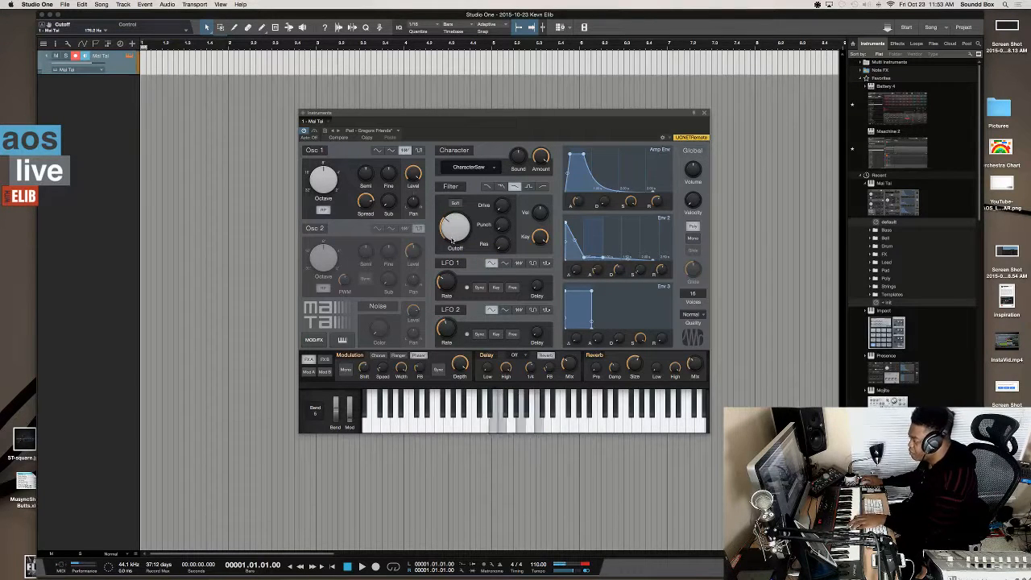
{"action": "left_click", "coordinate": [502, 209]}
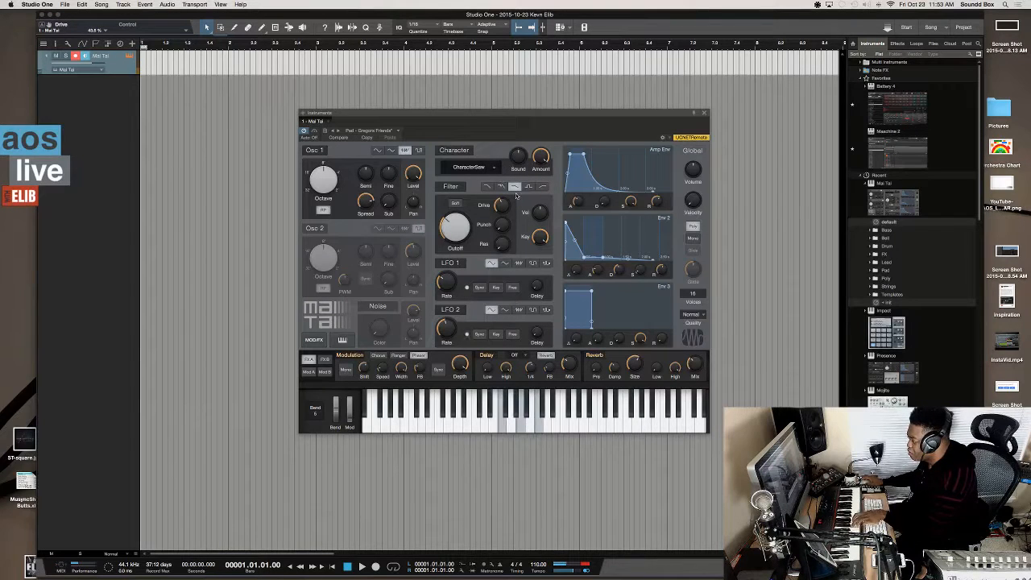
{"action": "left_click_drag", "start_coordinate": [499, 226], "coordinate": [498, 197]}
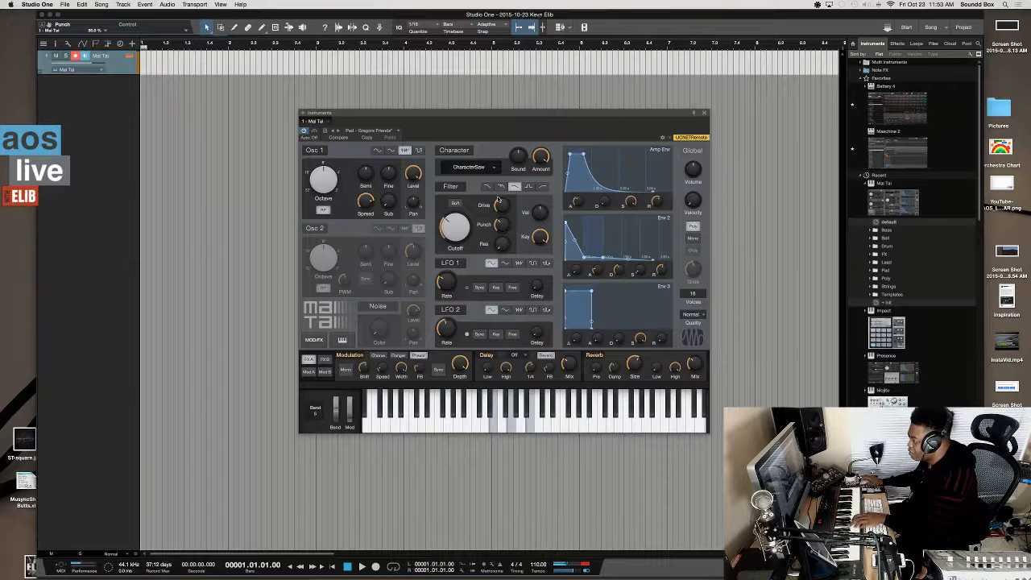
{"action": "left_click_drag", "start_coordinate": [499, 248], "coordinate": [497, 219]}
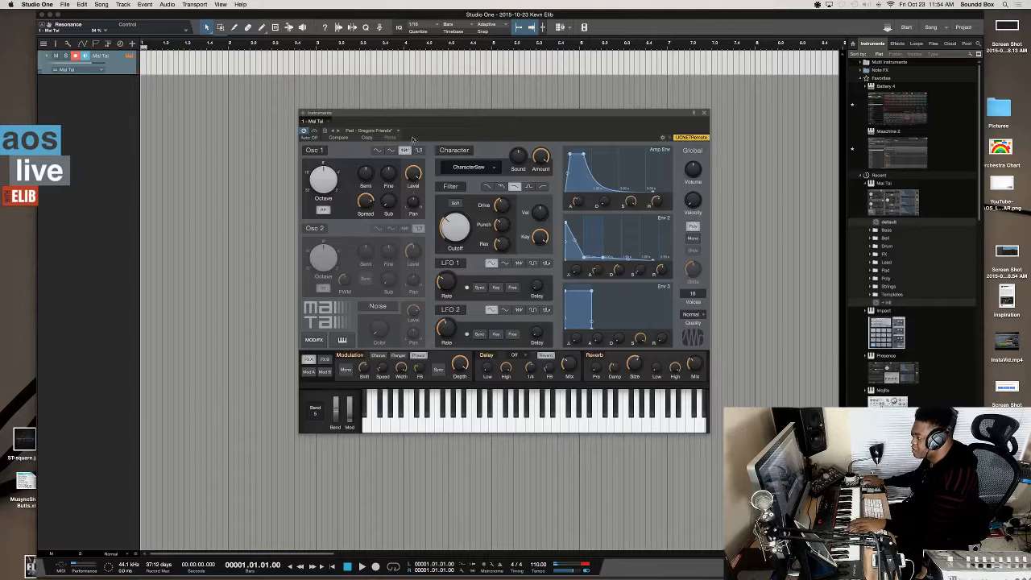
- Step forward through the Mai Tai pad presets to Pad - Mountain Pad
{"action": "left_click", "coordinate": [338, 132]}
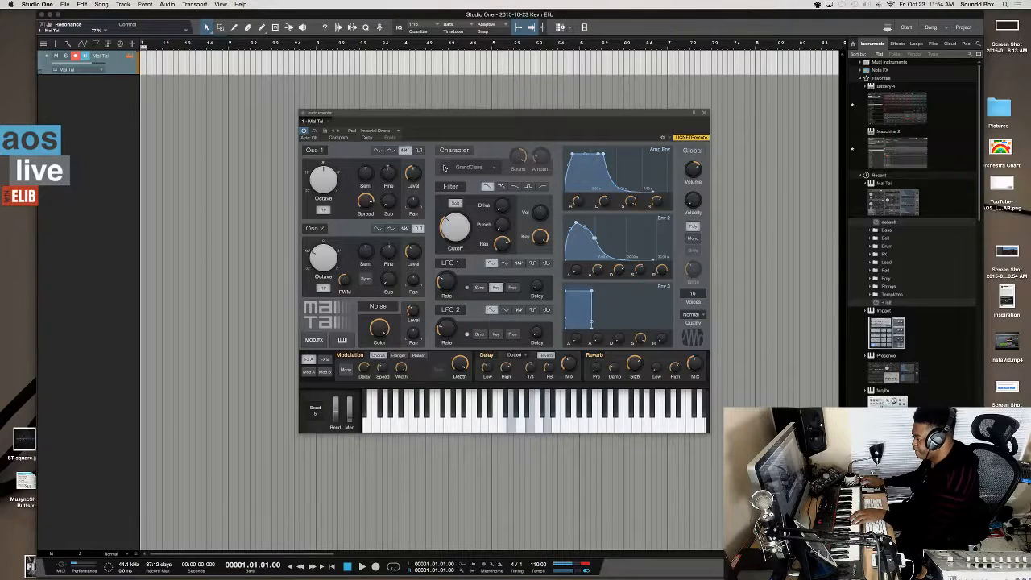
{"action": "left_click", "coordinate": [339, 131]}
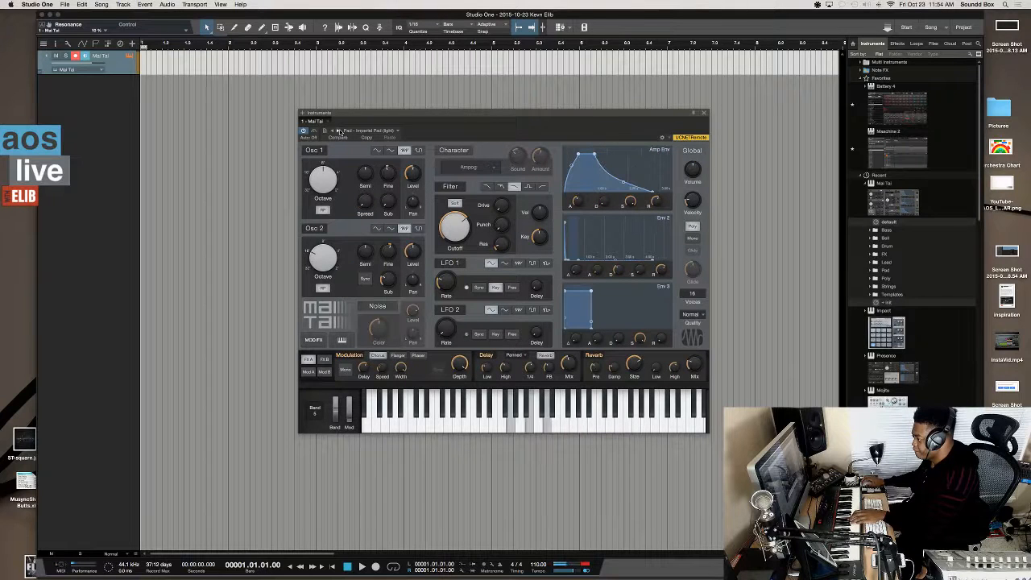
{"action": "left_click", "coordinate": [339, 132]}
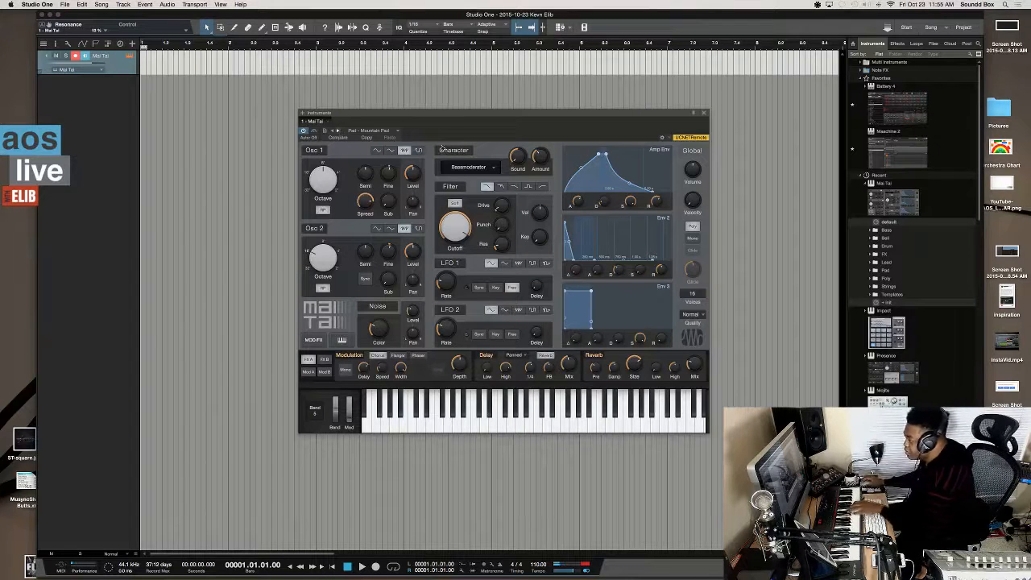
- Reposition the Mai Tai window and shorten the Amp Env release to about 442 ms
{"action": "left_click_drag", "start_coordinate": [416, 114], "coordinate": [482, 93]}
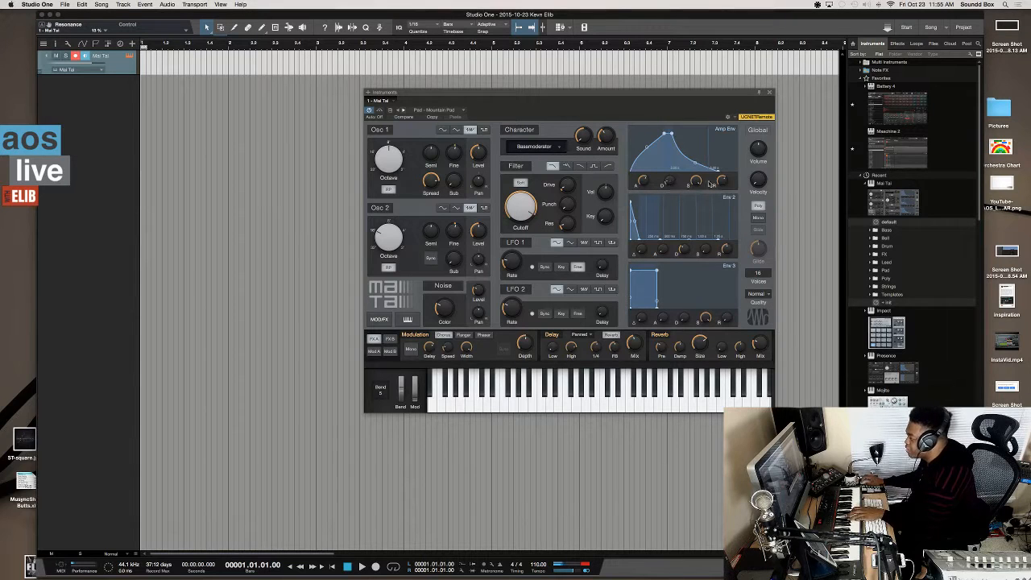
{"action": "mouse_move", "coordinate": [722, 184]}
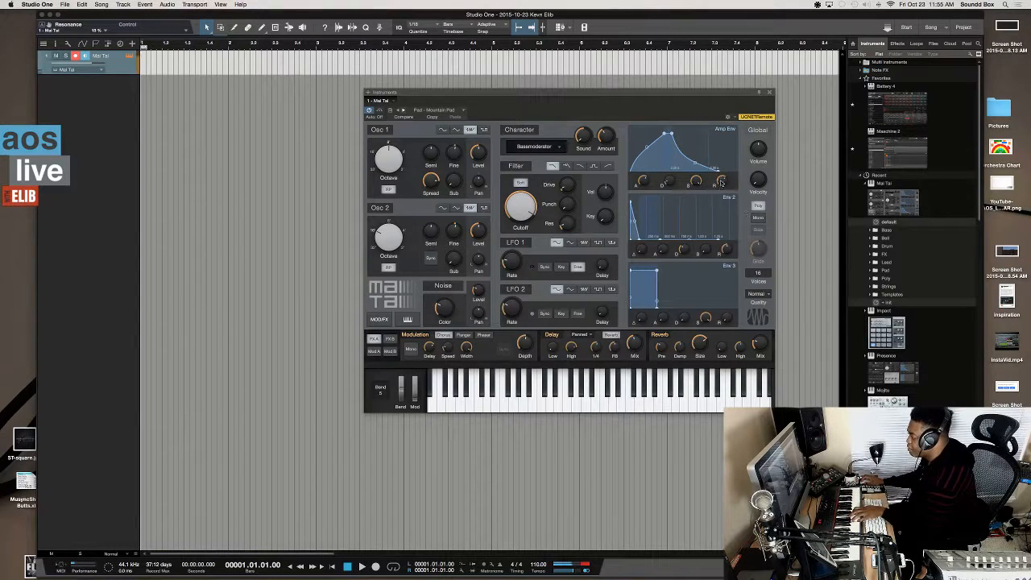
{"action": "left_click_drag", "start_coordinate": [721, 183], "coordinate": [719, 186]}
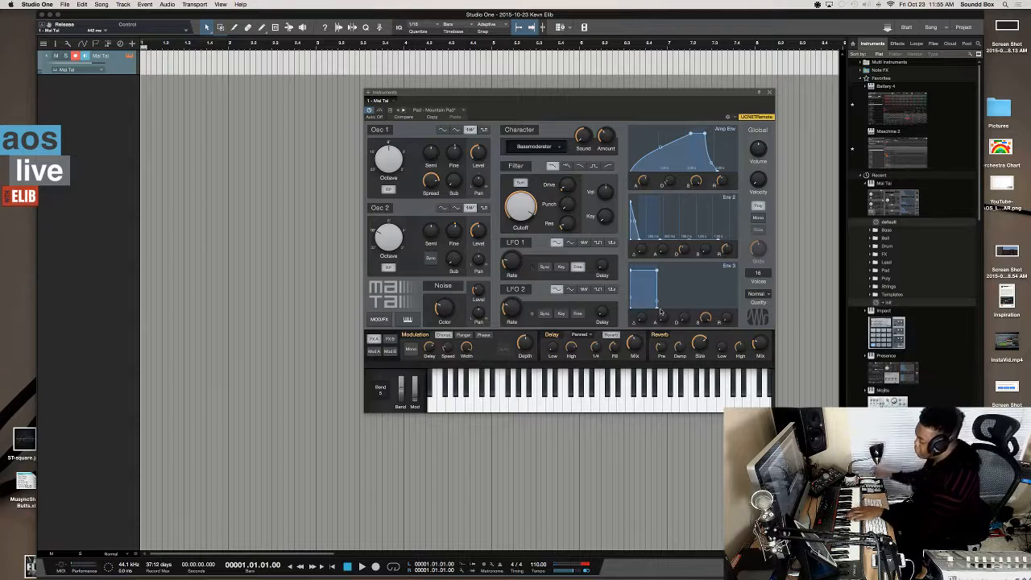
- Turn off the Mai Tai Delay and set filter Punch to about 24 %, switching Reverb off and back on to compare
{"action": "left_click", "coordinate": [551, 335]}
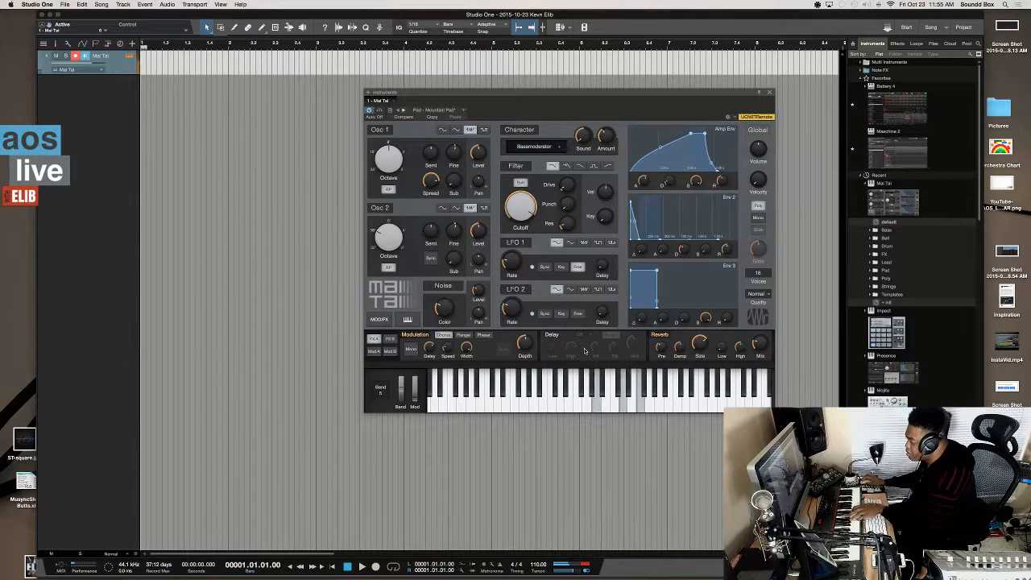
{"action": "left_click", "coordinate": [660, 335]}
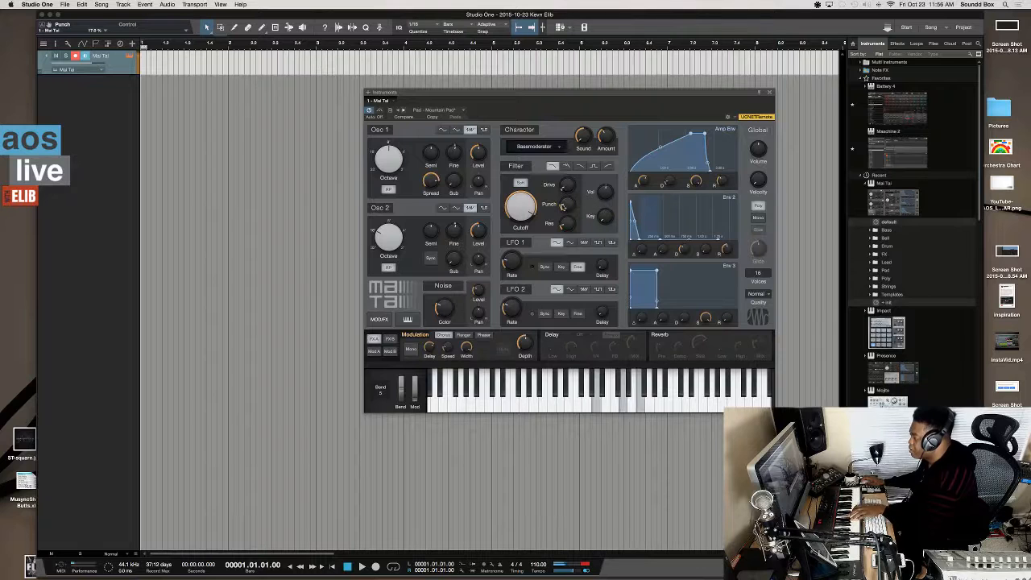
{"action": "left_click_drag", "start_coordinate": [562, 206], "coordinate": [562, 197]}
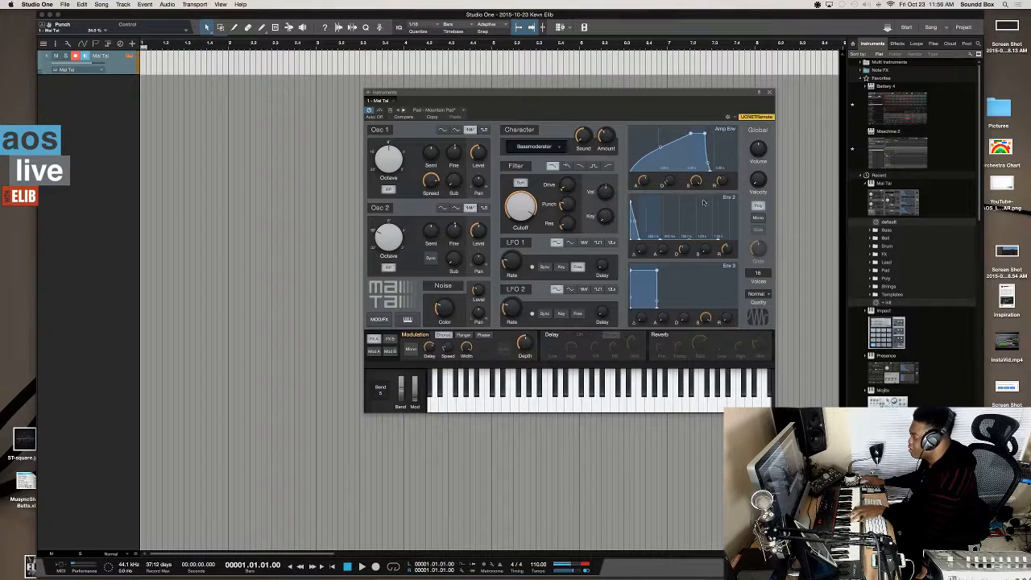
{"action": "left_click", "coordinate": [661, 335]}
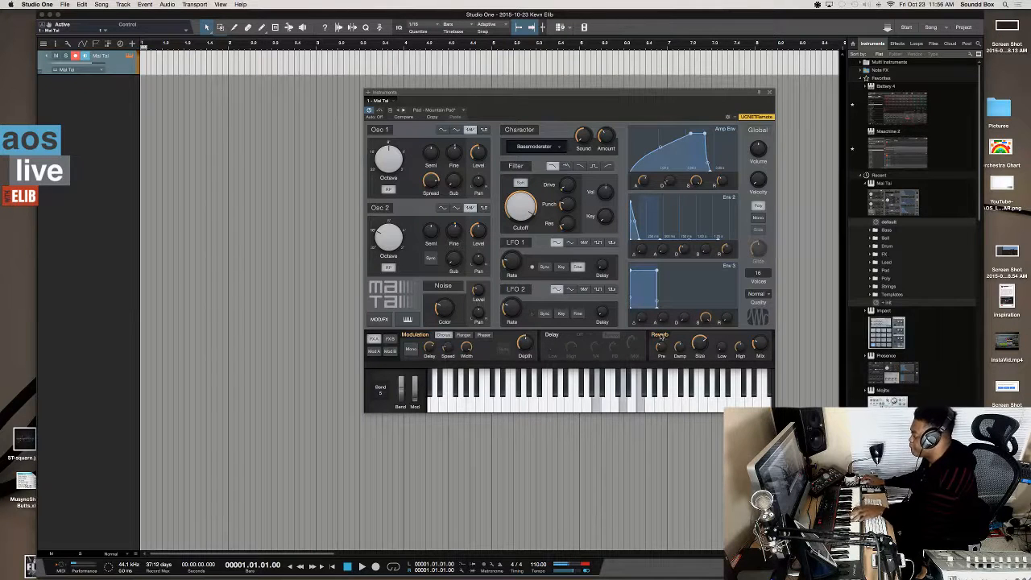
{"action": "key", "text": "KP_Multiply"}
{"action": "key", "text": "space"}
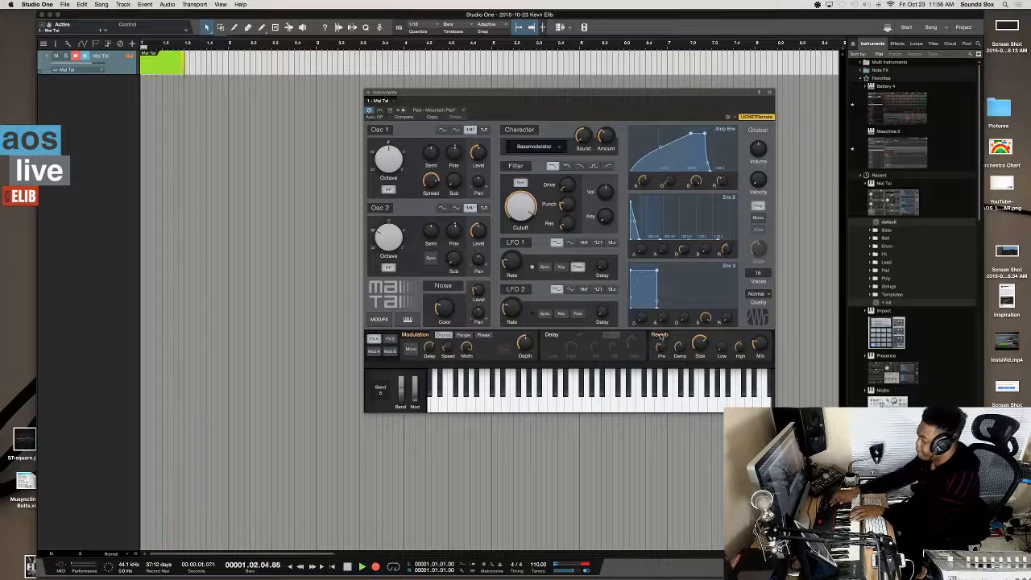
{"action": "key", "text": "super+z"}
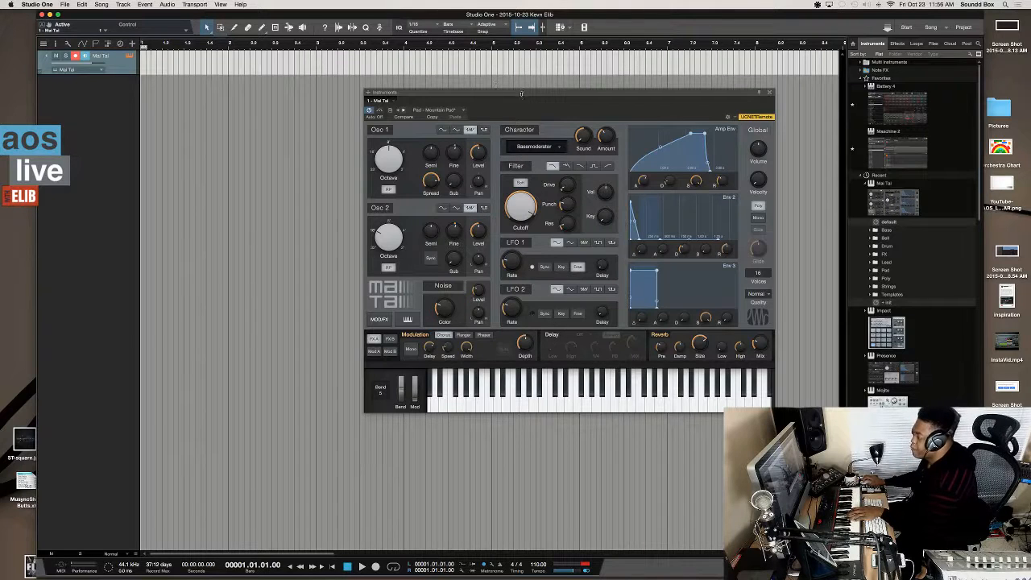
{"action": "left_click_drag", "start_coordinate": [521, 101], "coordinate": [484, 111]}
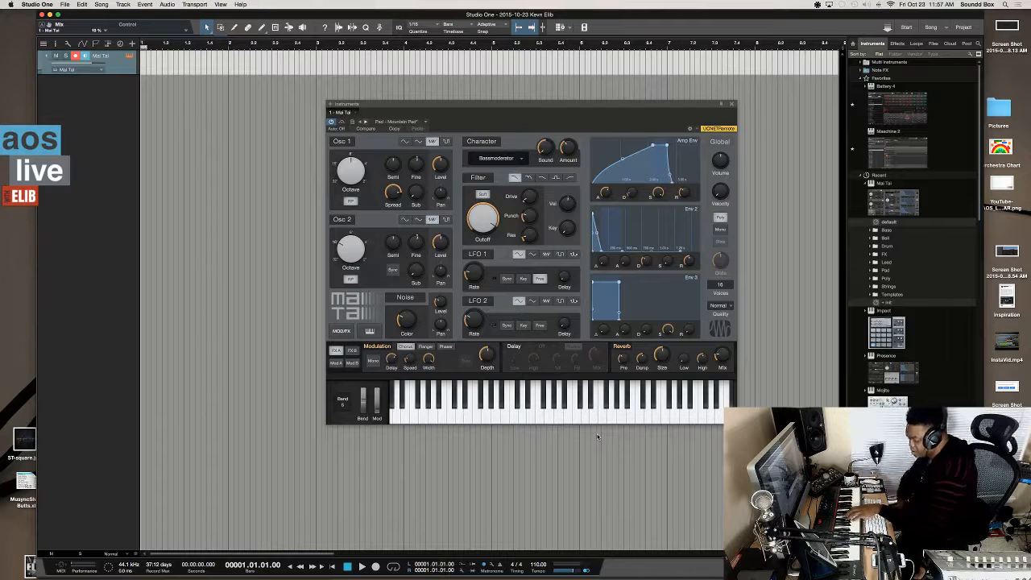
{"action": "key", "text": "KP_Multiply"}
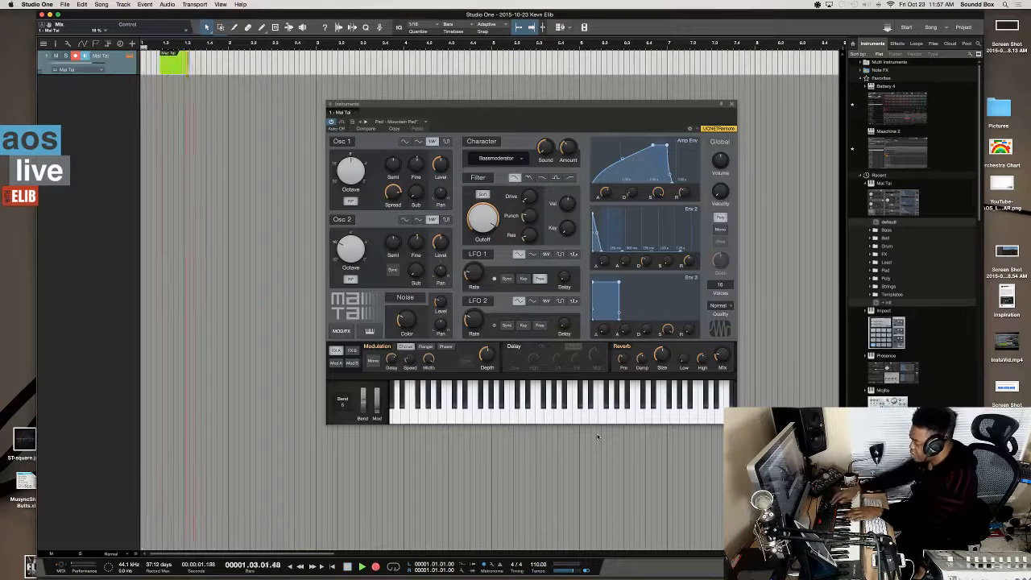
{"action": "key", "text": "space"}
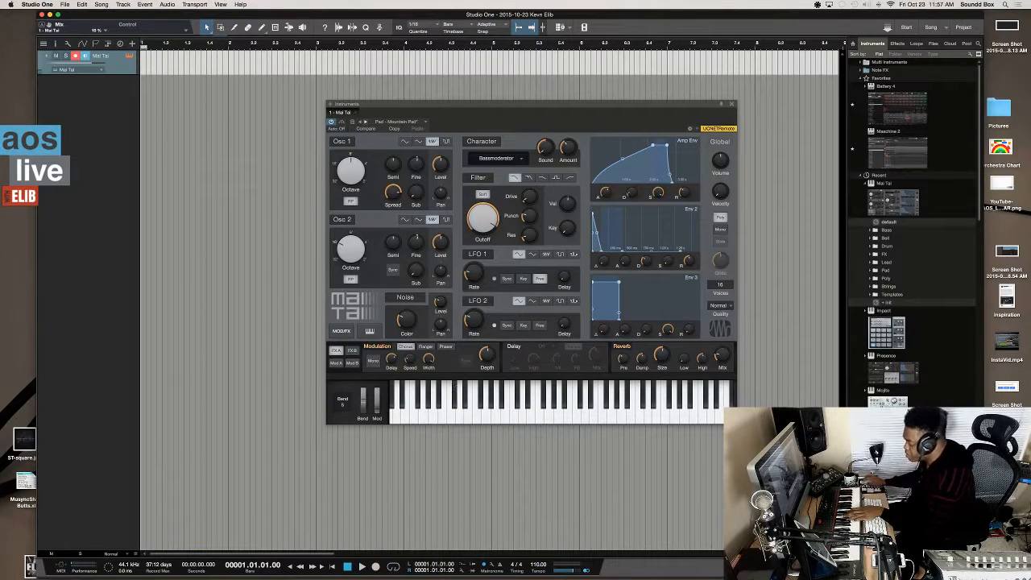
- Activate the metronome, open its setup with Precount at 1 bar, and test the click with a brief trial recording
{"action": "left_click", "coordinate": [490, 566]}
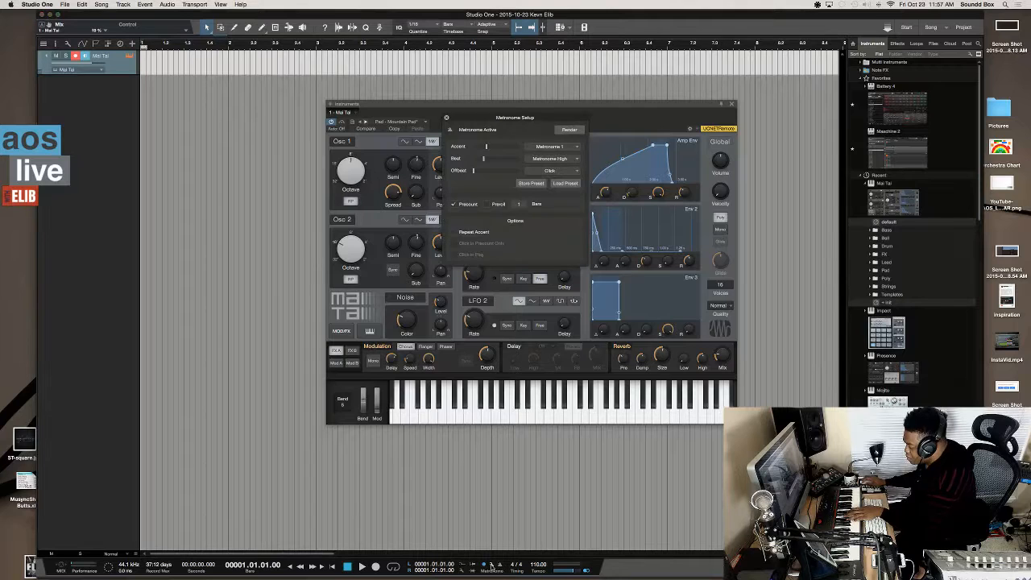
{"action": "left_click", "coordinate": [491, 566]}
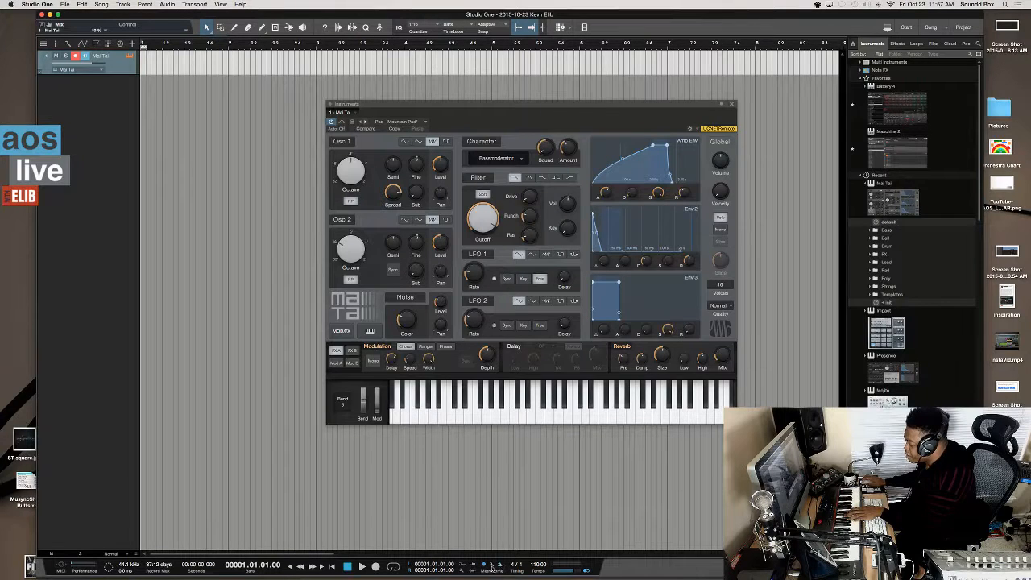
{"action": "left_click", "coordinate": [490, 566]}
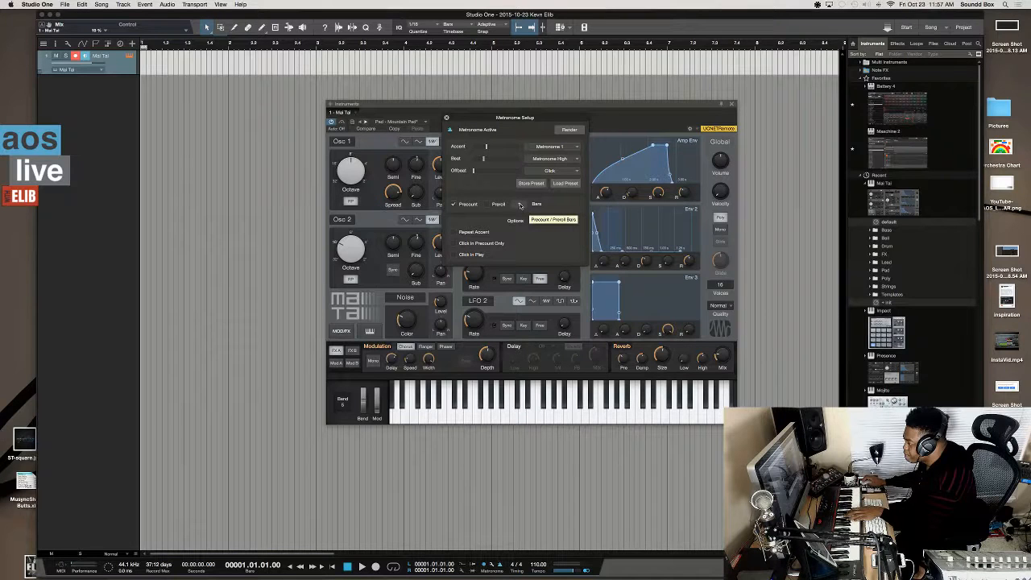
{"action": "key", "text": "KP_Multiply"}
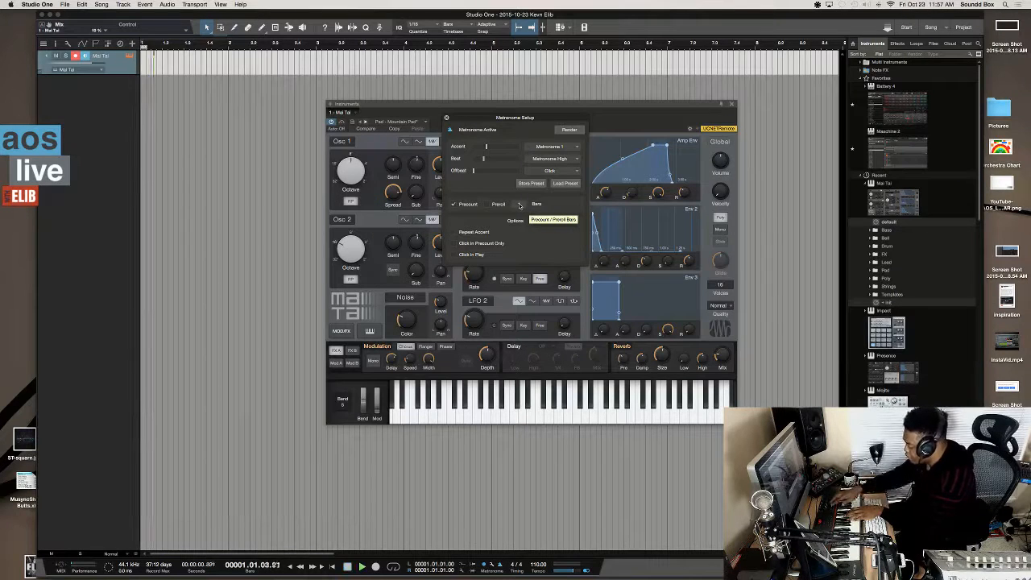
{"action": "key", "text": "space"}
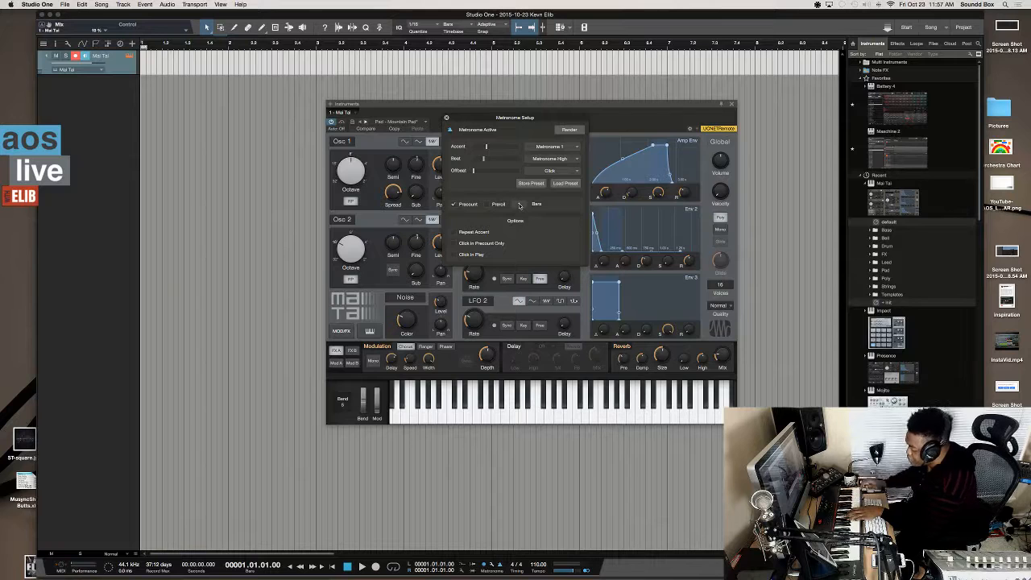
- Set the song tempo to 89 BPM
{"action": "left_click", "coordinate": [539, 571]}
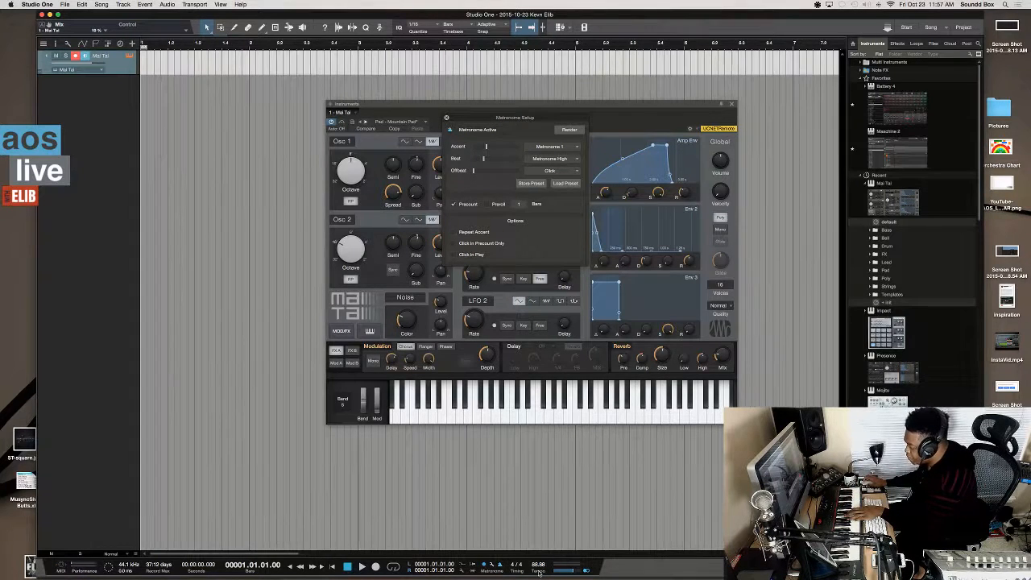
{"action": "double_click", "coordinate": [538, 564]}
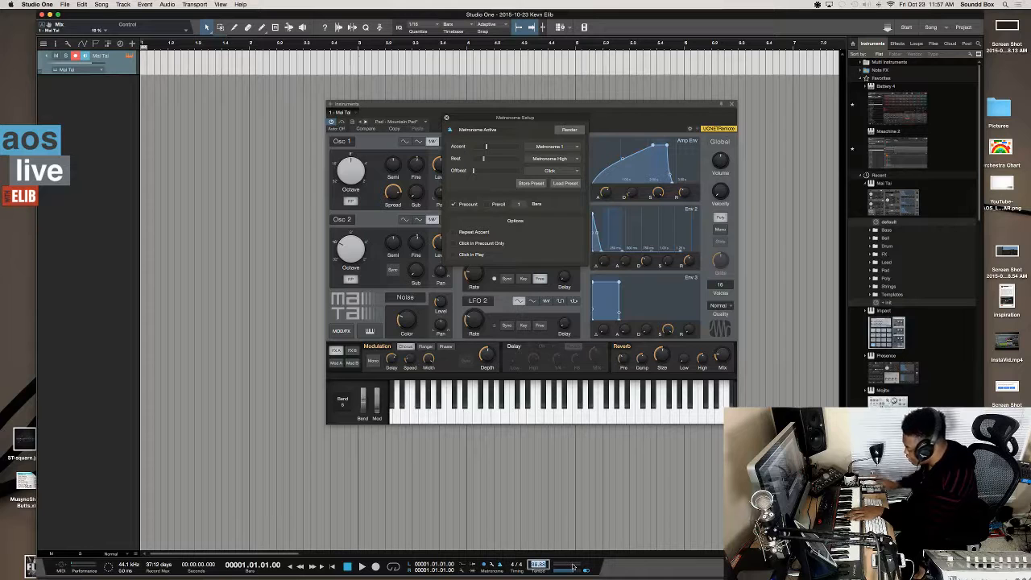
{"action": "type", "text": "80"}
{"action": "key", "text": "Return"}
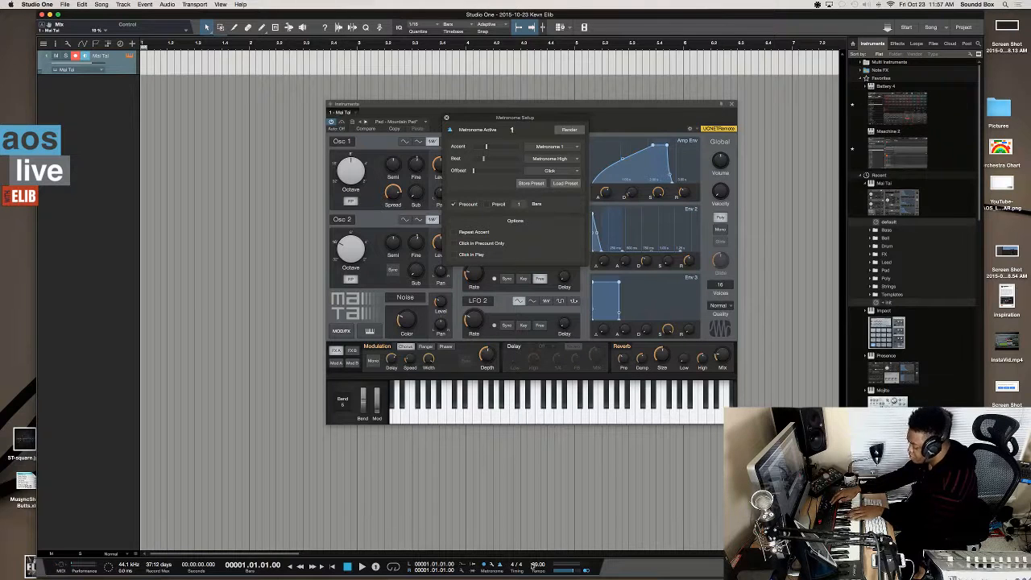
- Record a MIDI part of about four bars on the Mai Tai track and play it back from the start
{"action": "key", "text": "KP_Multiply"}
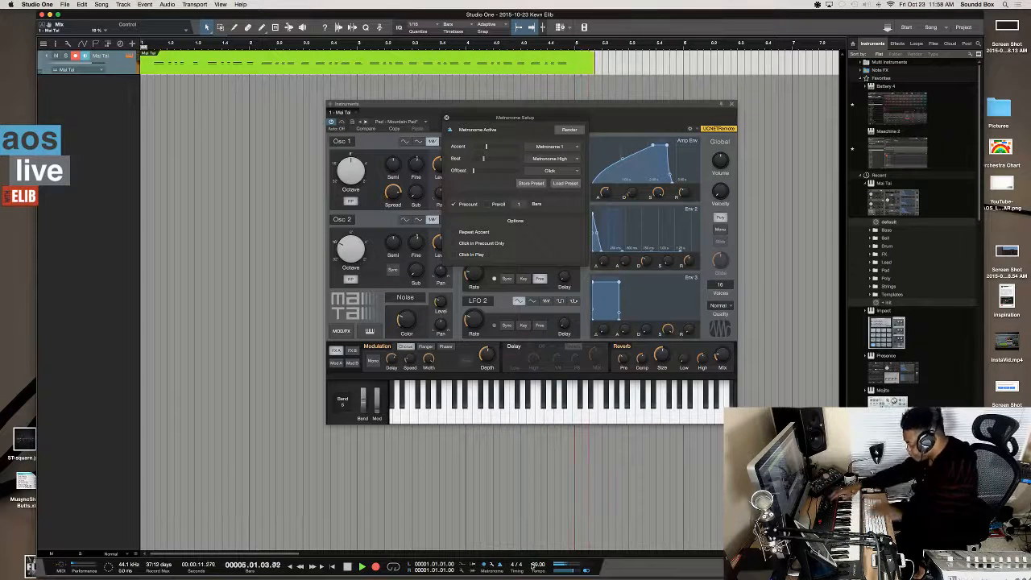
{"action": "key", "text": "space"}
{"action": "key", "text": "space"}
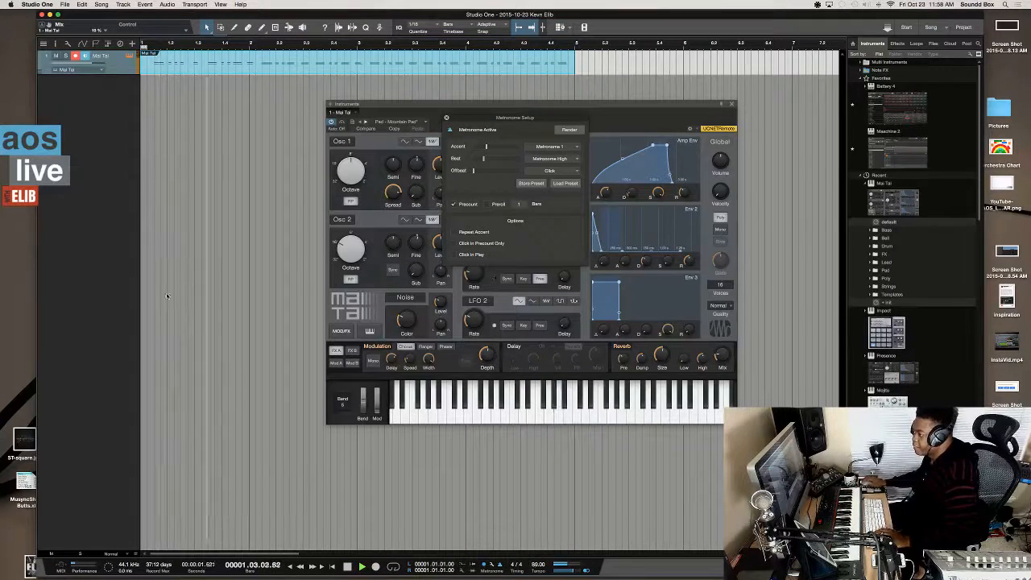
- Replay the recorded Mai Tai part, close the metronome setup, and enable a loop over the part's four bars
{"action": "key", "text": "space"}
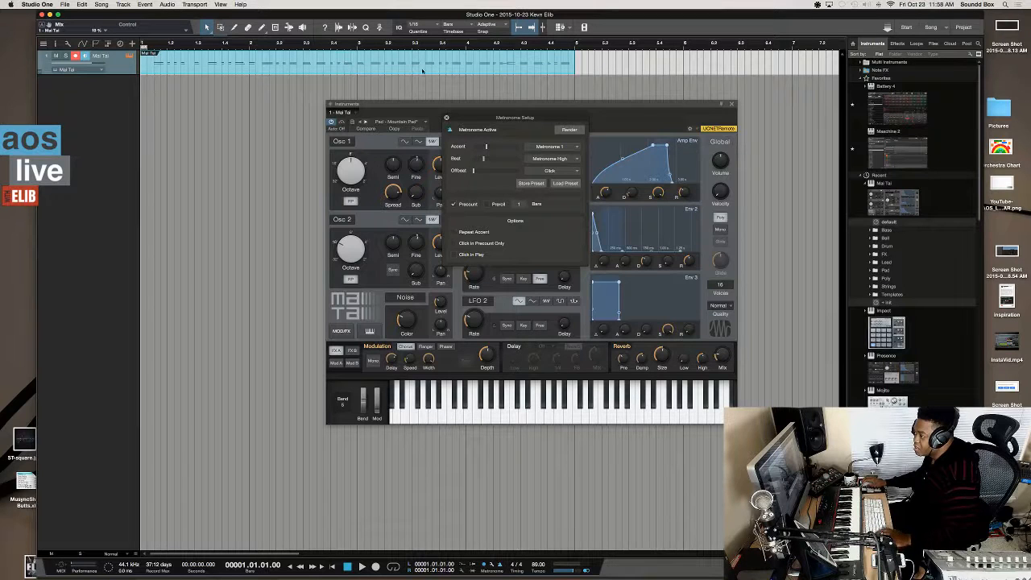
{"action": "key", "text": "space"}
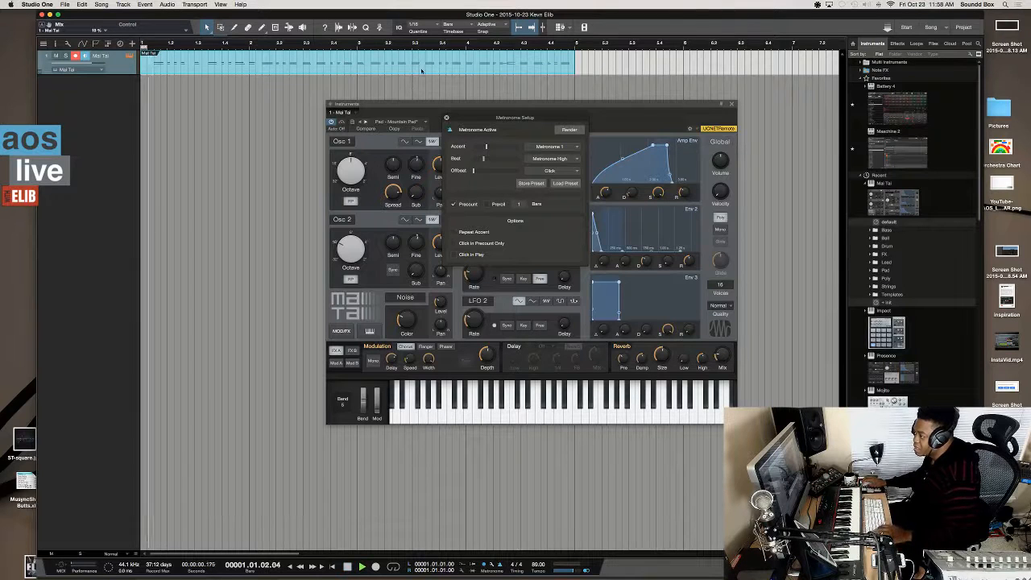
{"action": "left_click", "coordinate": [447, 119]}
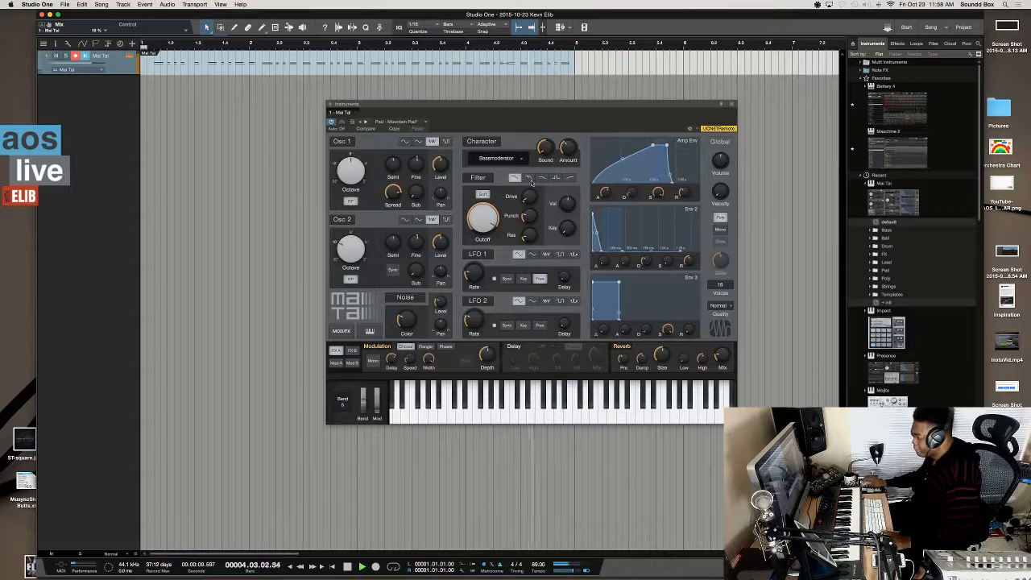
{"action": "key", "text": "space"}
{"action": "left_click", "coordinate": [522, 68]}
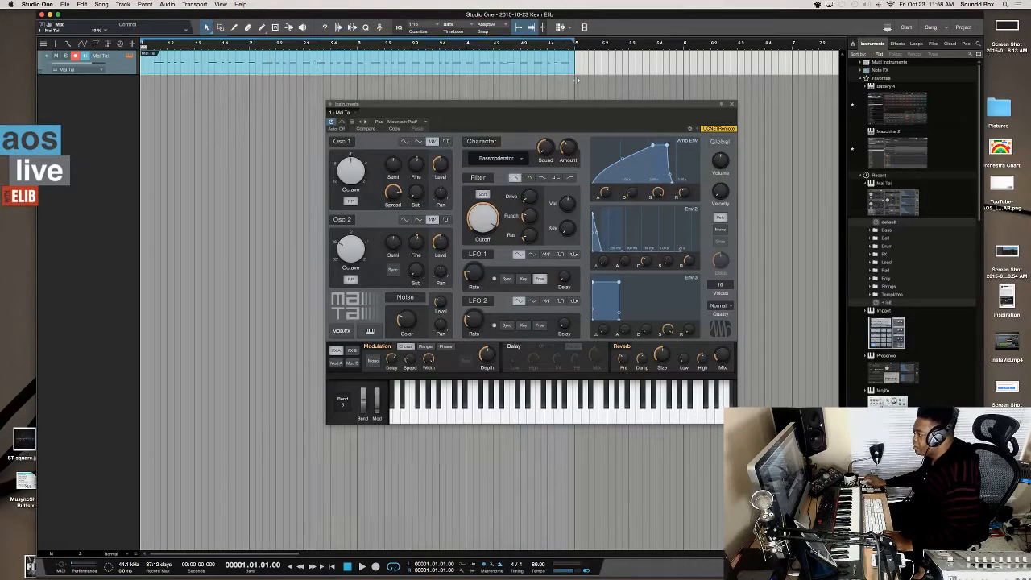
{"action": "left_click", "coordinate": [279, 109]}
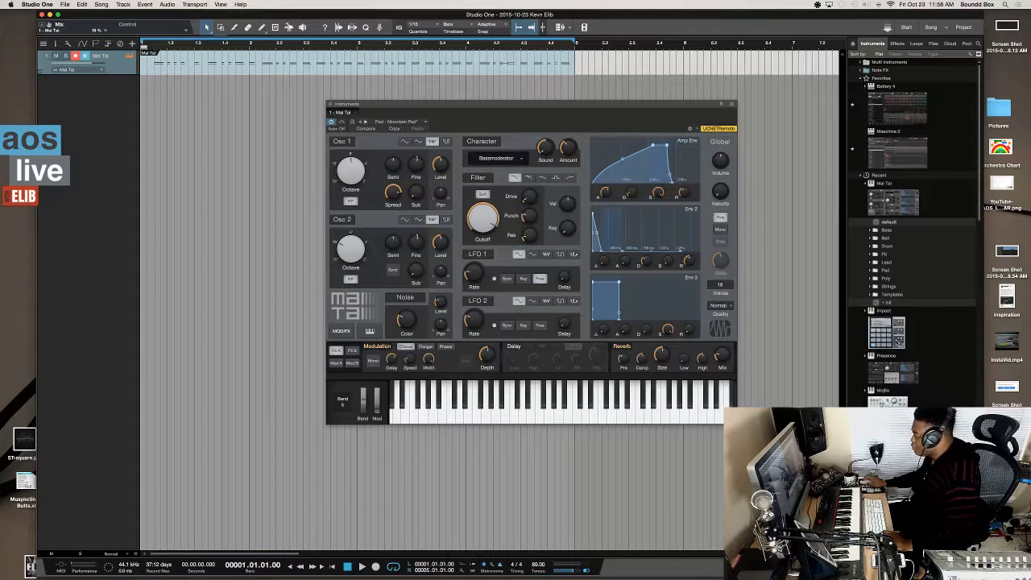
- Add an Impact drum instrument on a new track and try its CrankThatElib preset, dismissing the missing-files search
{"action": "left_click_drag", "start_coordinate": [898, 341], "coordinate": [274, 212]}
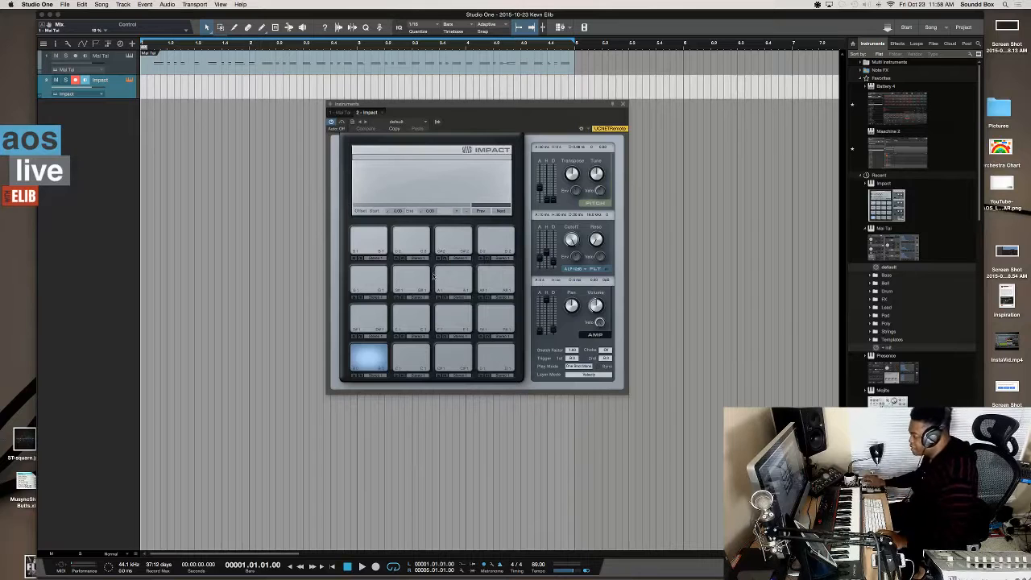
{"action": "left_click", "coordinate": [424, 124]}
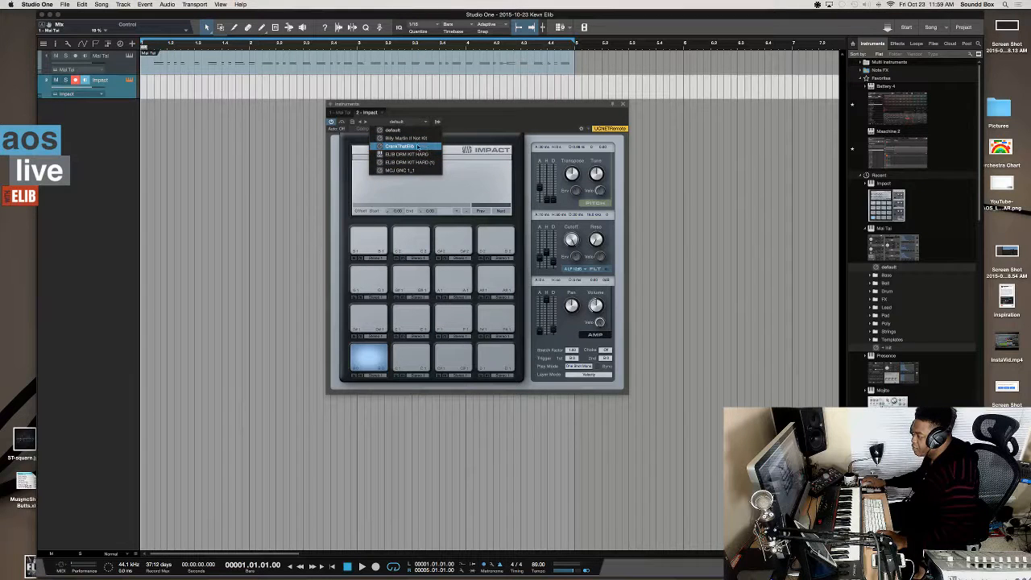
{"action": "left_click", "coordinate": [417, 146]}
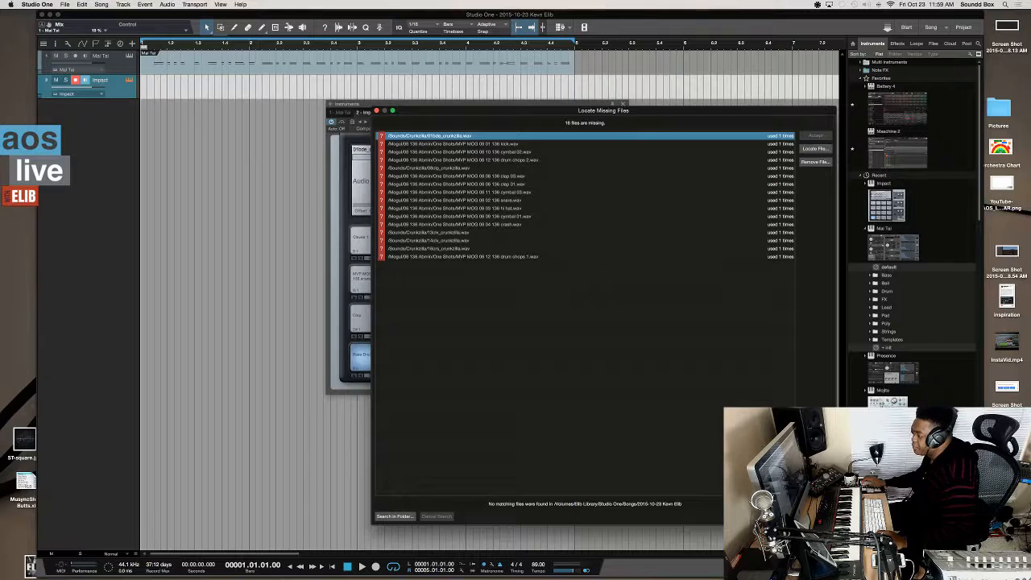
{"action": "left_click", "coordinate": [376, 110]}
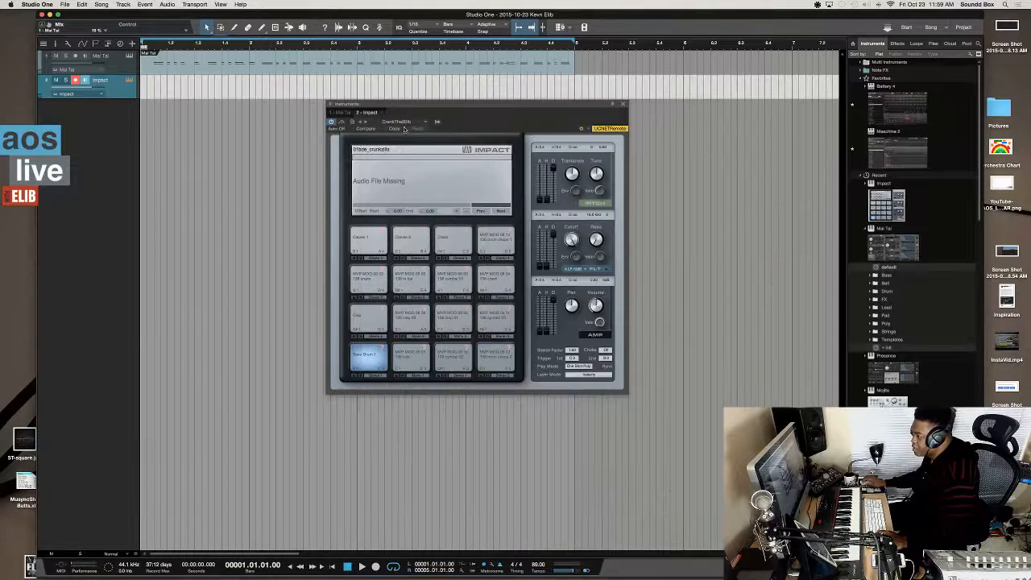
- Load the ELIB DRM KIT HARD (1) preset in Impact and briefly start and stop playback
{"action": "left_click", "coordinate": [425, 121]}
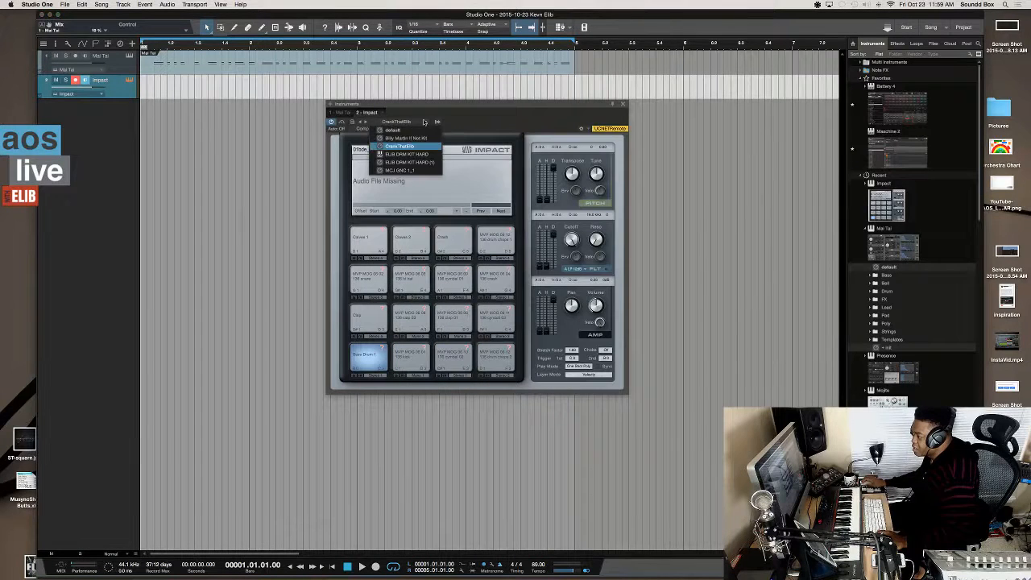
{"action": "left_click", "coordinate": [431, 162]}
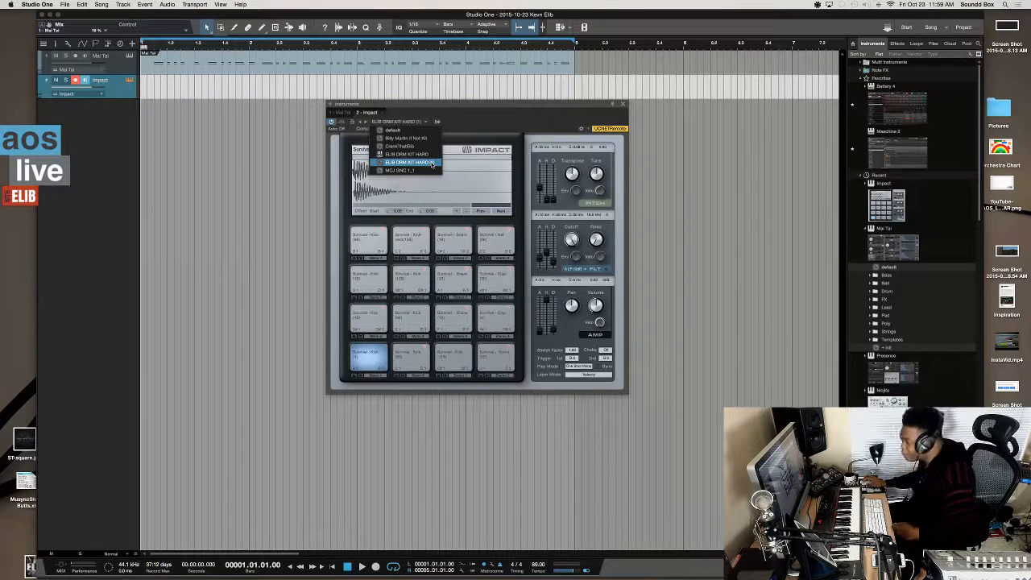
{"action": "left_click", "coordinate": [414, 154]}
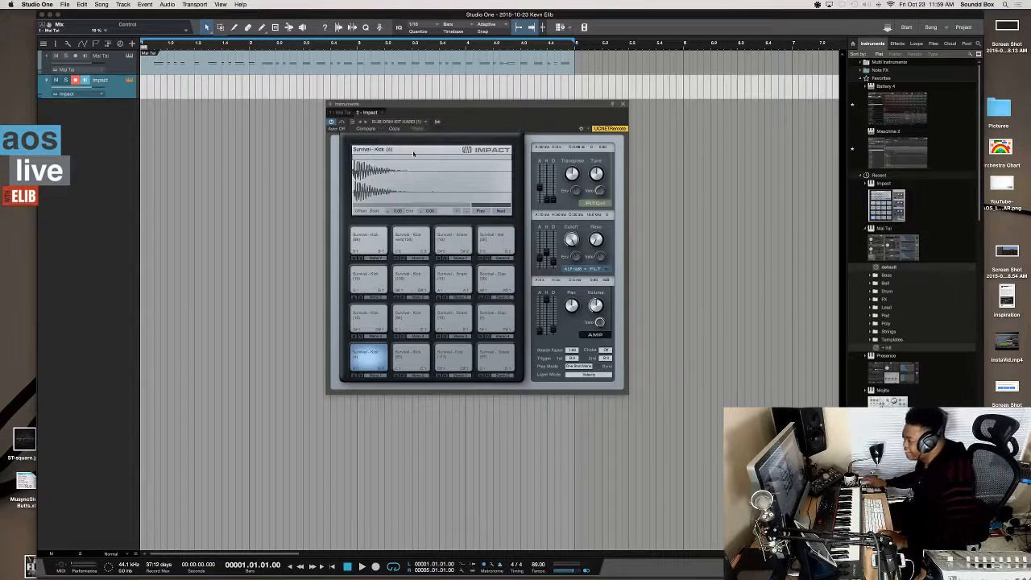
{"action": "key", "text": "space"}
{"action": "key", "text": "space"}
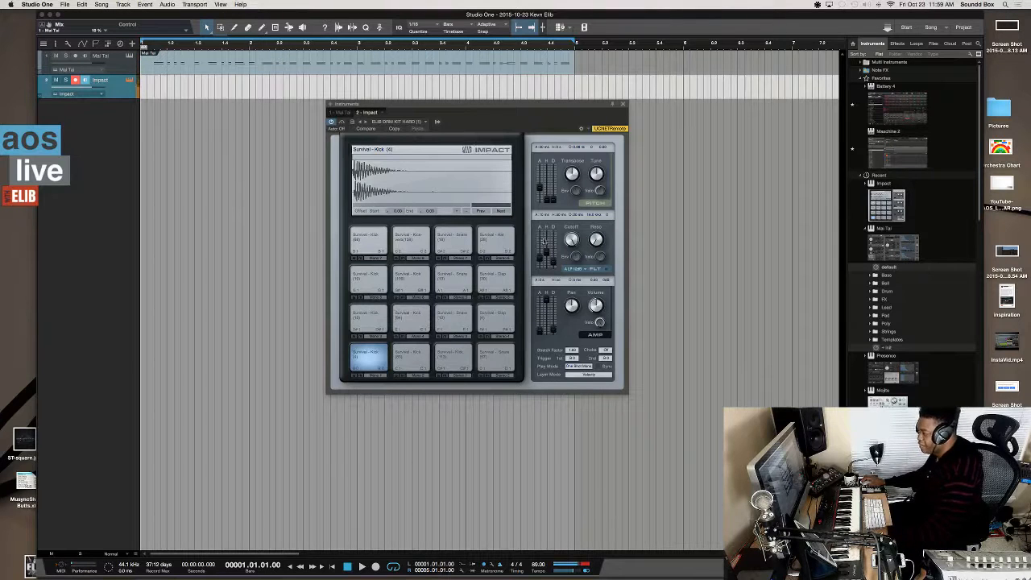
- Show the mixer and lower all Impact channels together to about -17.7 dB
{"action": "key", "text": "F3"}
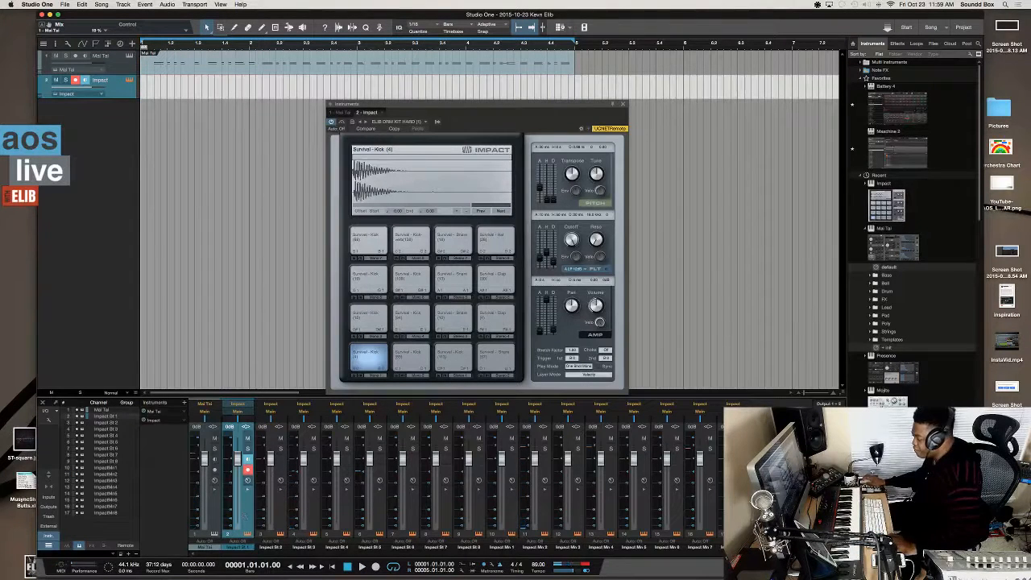
{"action": "left_click_drag", "start_coordinate": [336, 473], "coordinate": [345, 499]}
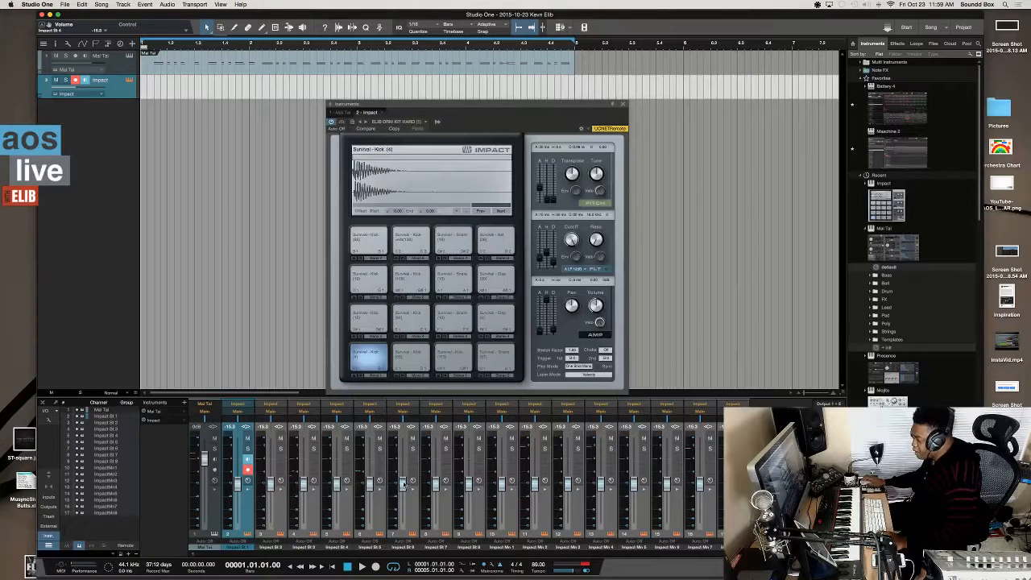
{"action": "left_click_drag", "start_coordinate": [403, 484], "coordinate": [403, 486]}
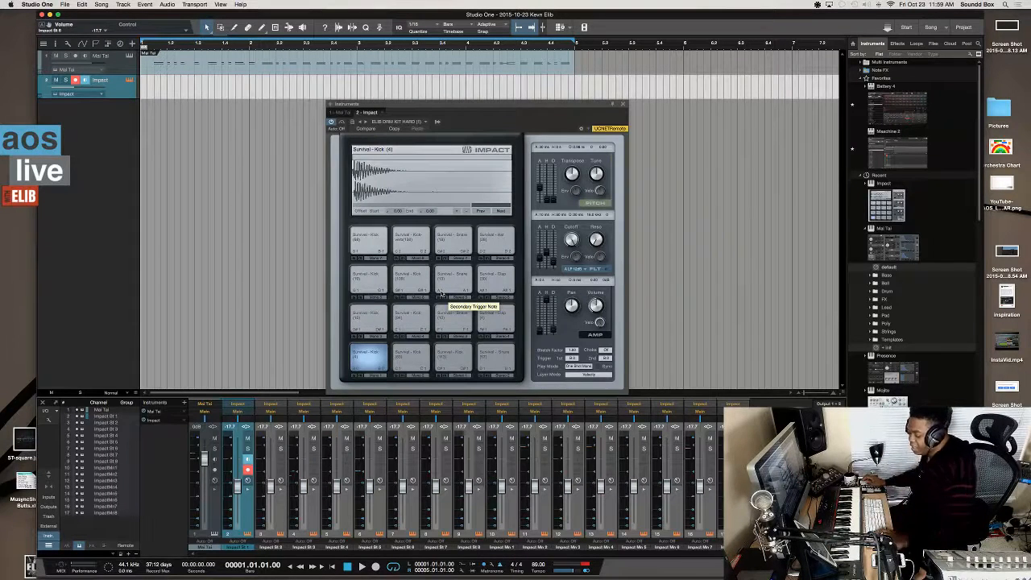
- Move the Impact window clear of the arrangement, record a four-bar drum part on the Impact track, and play it back
{"action": "left_click_drag", "start_coordinate": [432, 108], "coordinate": [583, 83]}
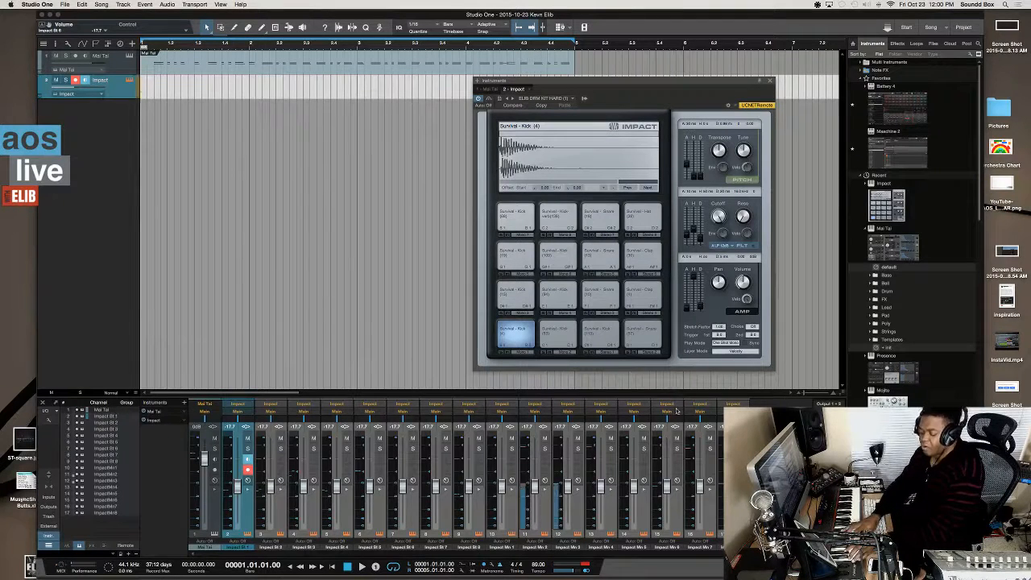
{"action": "key", "text": "KP_Multiply"}
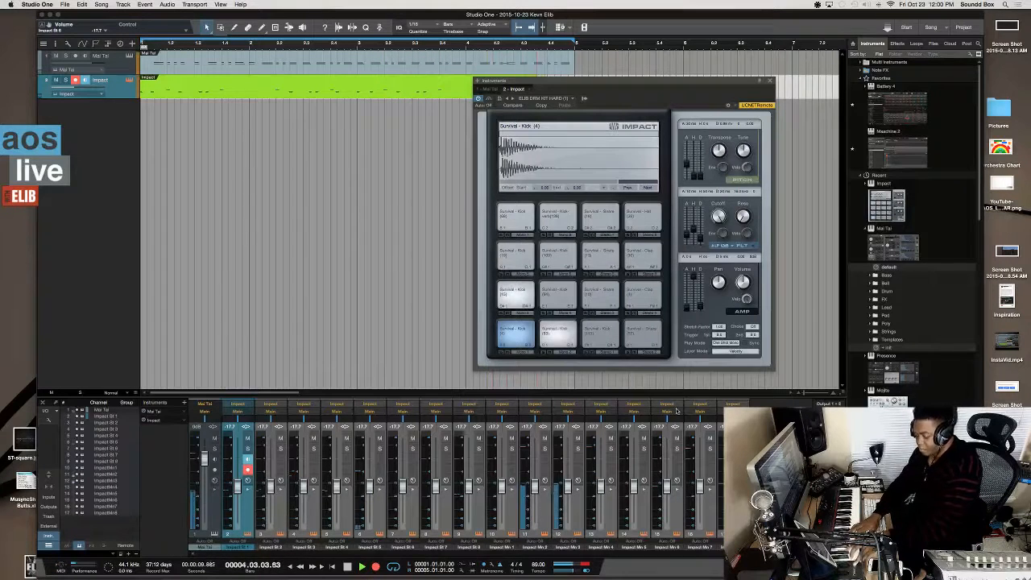
{"action": "key", "text": "space"}
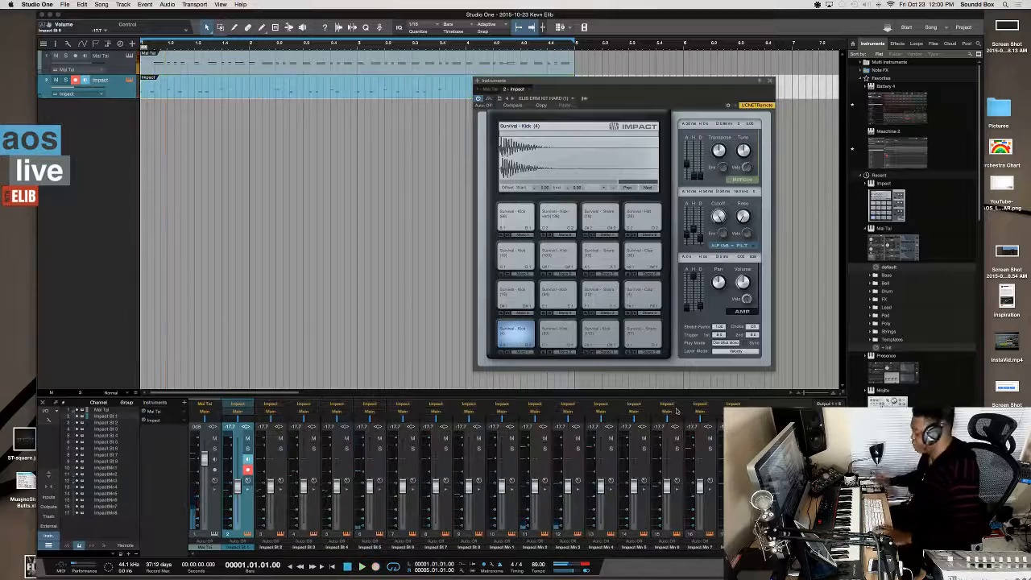
{"action": "key", "text": "space"}
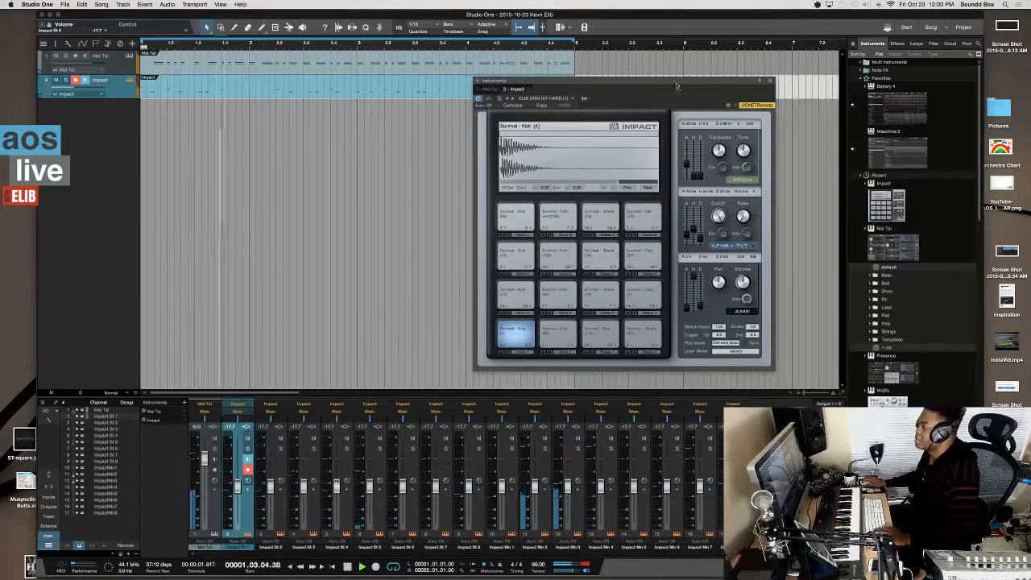
- During playback, lower Impact Mn 2 and Mn 3 together to about -26 dB and raise Impact St 5 to about -13 dB
{"action": "left_click_drag", "start_coordinate": [676, 87], "coordinate": [680, 117]}
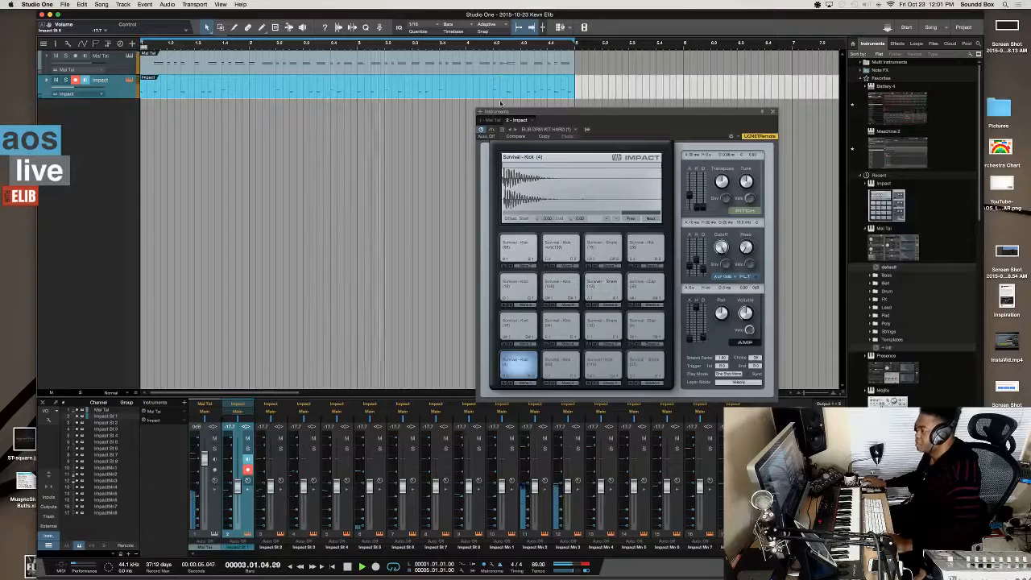
{"action": "left_click", "coordinate": [548, 523]}
{"action": "left_click", "coordinate": [573, 517], "text": "shift"}
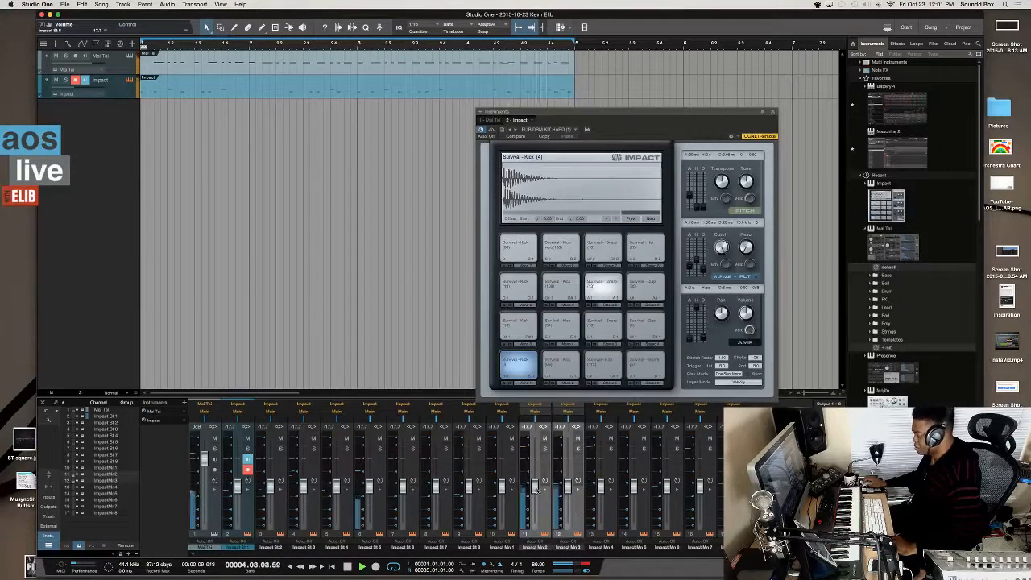
{"action": "left_click_drag", "start_coordinate": [534, 483], "coordinate": [535, 496]}
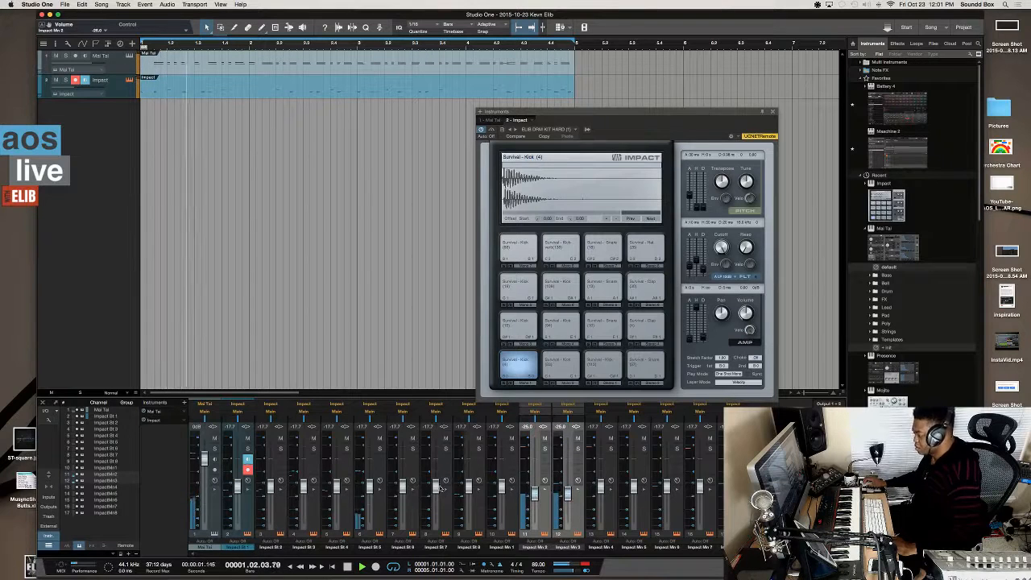
{"action": "left_click_drag", "start_coordinate": [371, 488], "coordinate": [372, 483]}
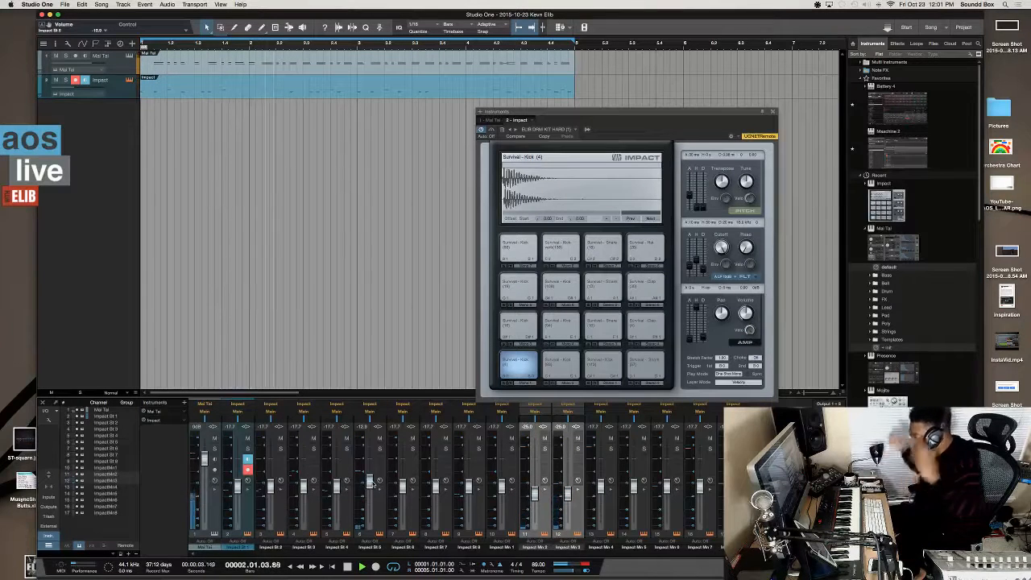
- Rebalance Impact Mn 2 to about -16.3 dB, Mn 3 to -23 dB and Mn 7 to about -24.6 dB, and stop playback
{"action": "left_click", "coordinate": [568, 497]}
{"action": "mouse_move", "coordinate": [569, 497]}
{"action": "left_mouse_down"}
{"action": "mouse_move", "coordinate": [569, 506]}
{"action": "mouse_move", "coordinate": [535, 482]}
{"action": "mouse_move", "coordinate": [568, 491]}
{"action": "left_mouse_up"}
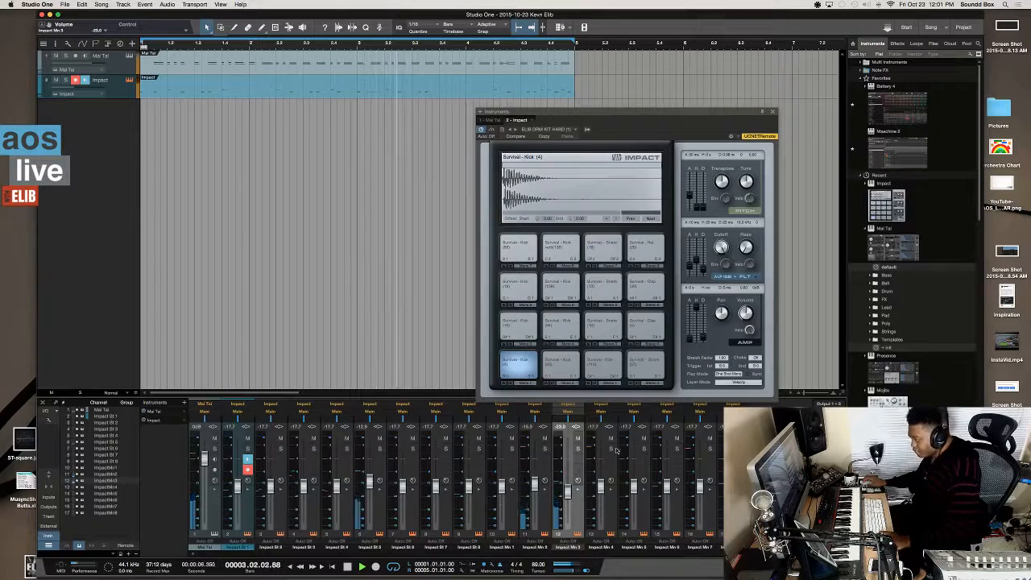
{"action": "key", "text": "space"}
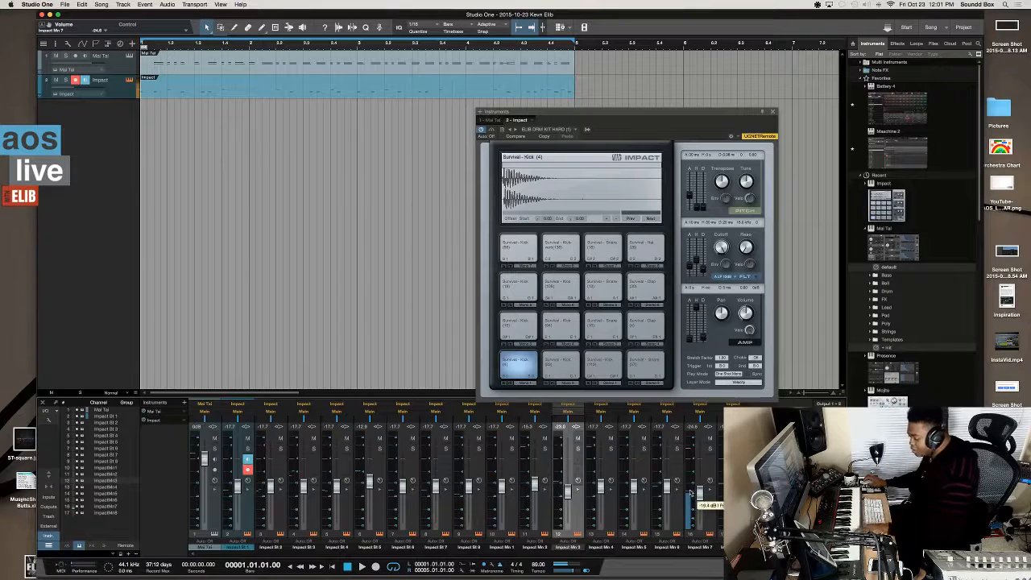
- Select Impact's Survival - Kick (19) pad and look through the options of the pad directly above it
{"action": "left_click", "coordinate": [511, 295]}
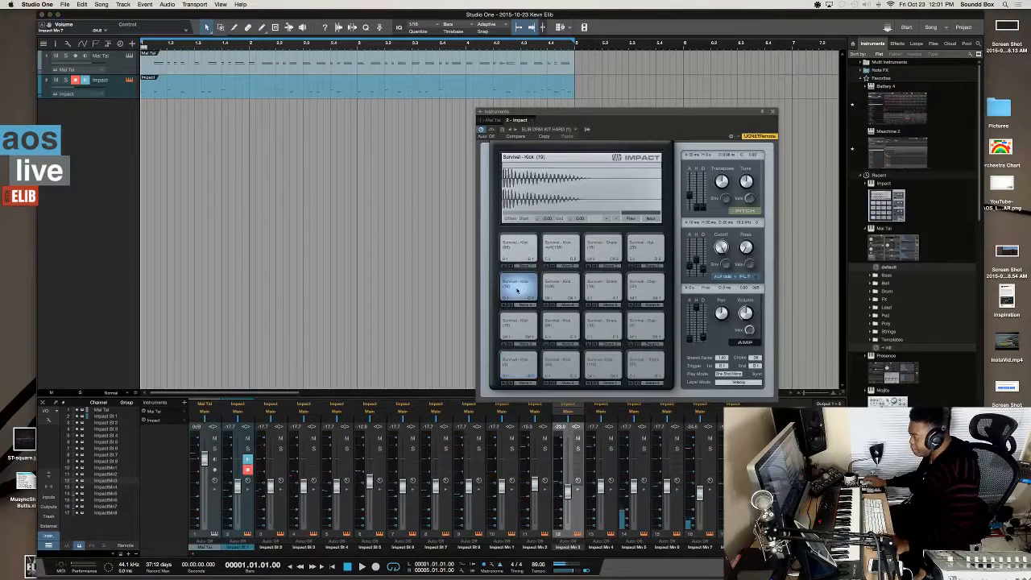
{"action": "right_click", "coordinate": [519, 250]}
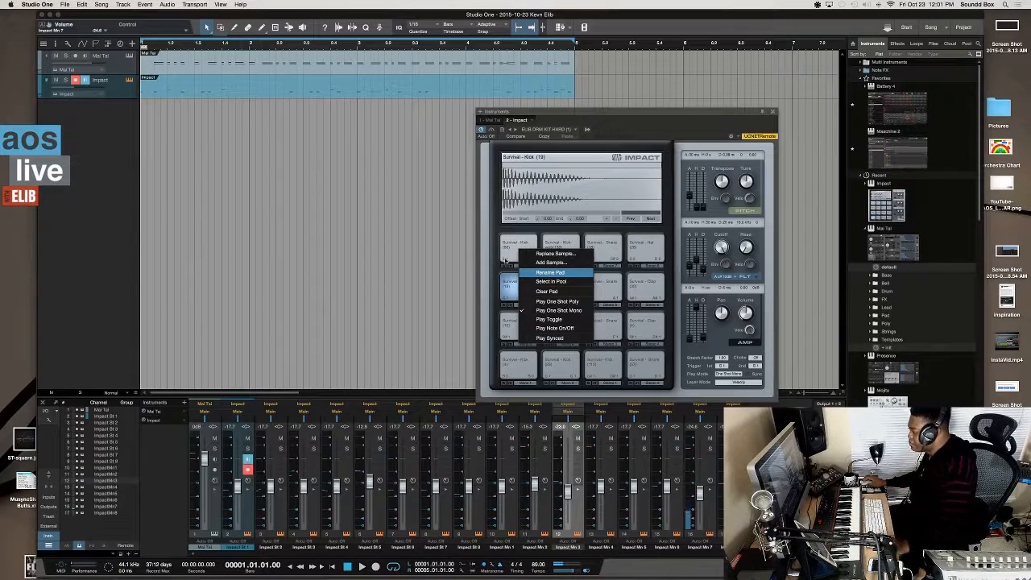
{"action": "left_click", "coordinate": [411, 250]}
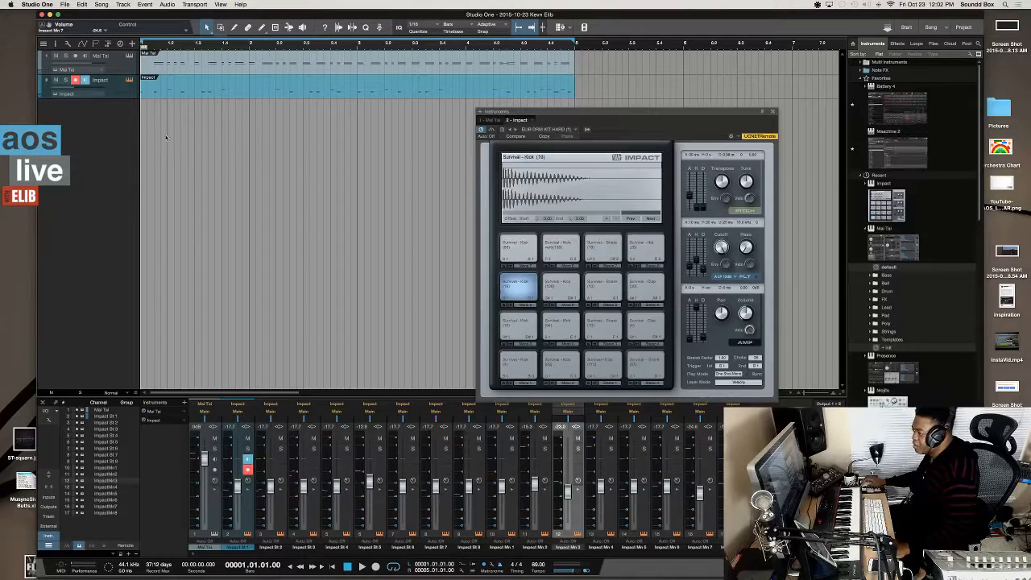
- Play the loop with chords and drums, closing the Impact window, and stop playback
{"action": "left_click_drag", "start_coordinate": [743, 113], "coordinate": [771, 142]}
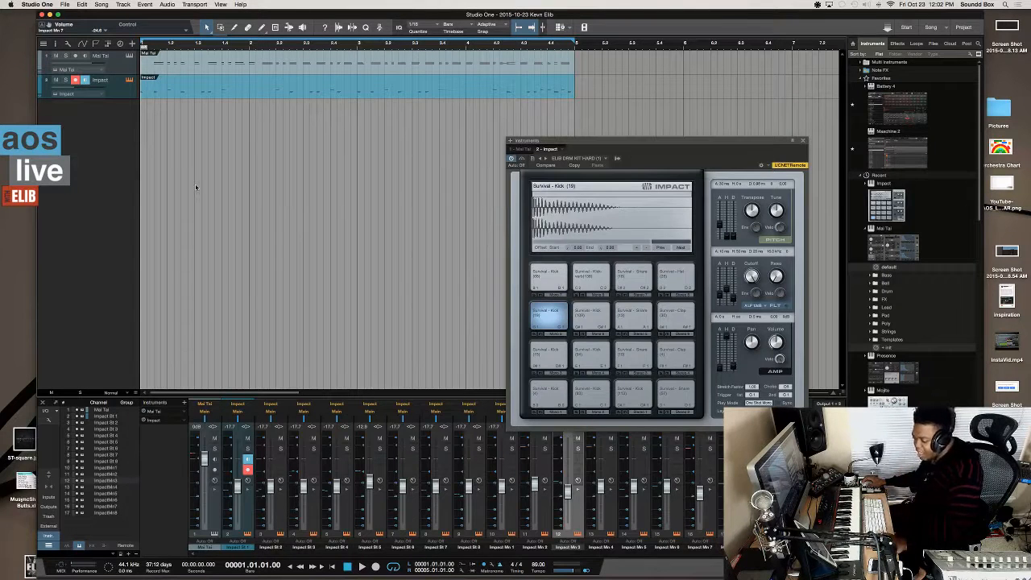
{"action": "key", "text": "space"}
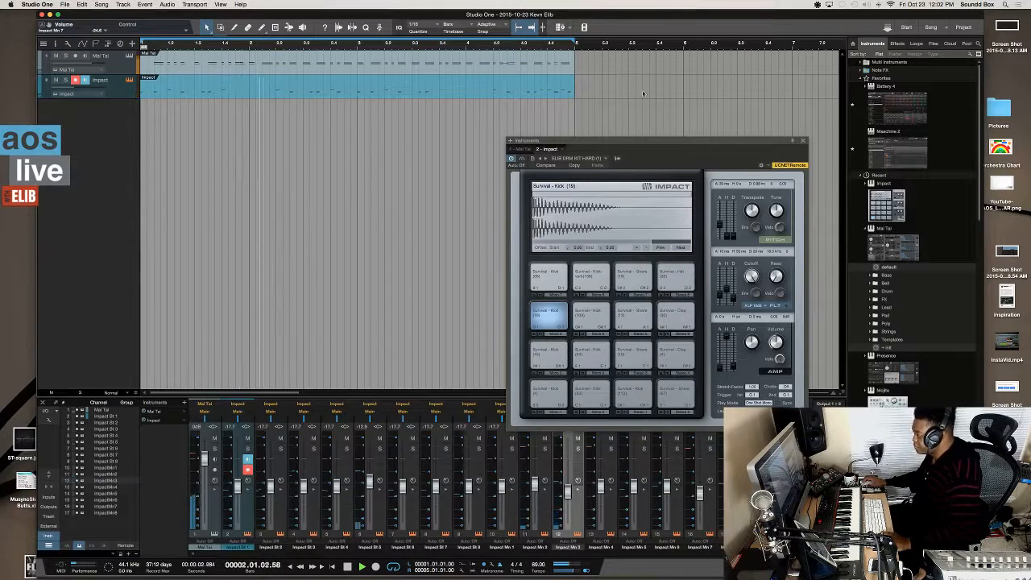
{"action": "left_click", "coordinate": [803, 141]}
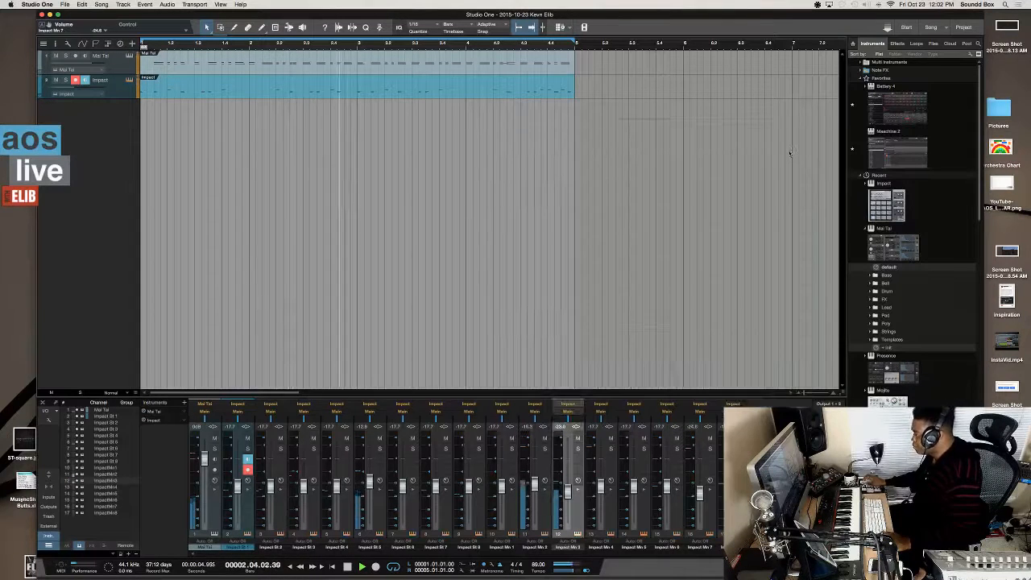
{"action": "key", "text": "space"}
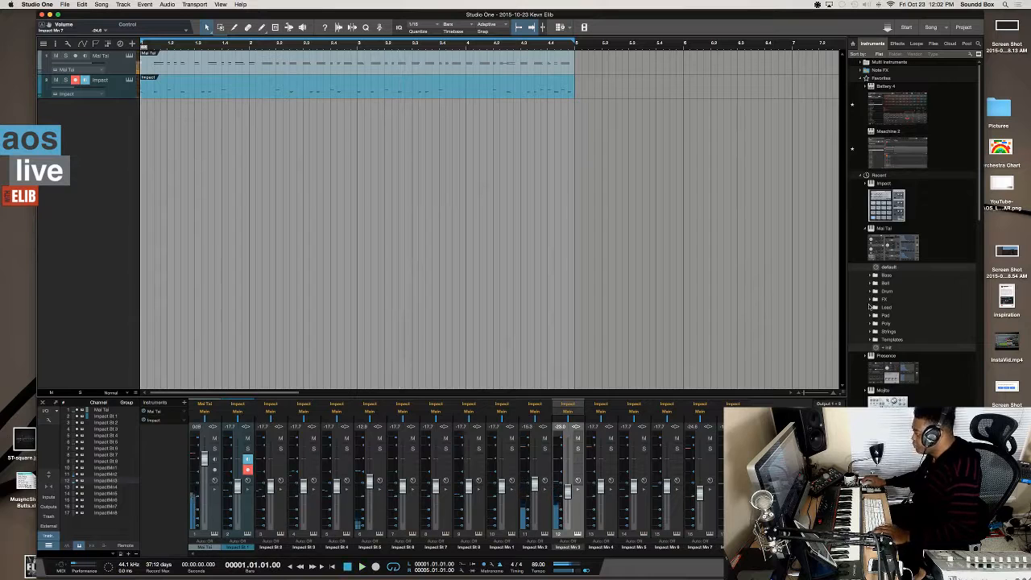
- Transform the Mai Tai instrument track to audio with inserts rendered, the instrument track state preserved and auto tail on
{"action": "left_click", "coordinate": [120, 71]}
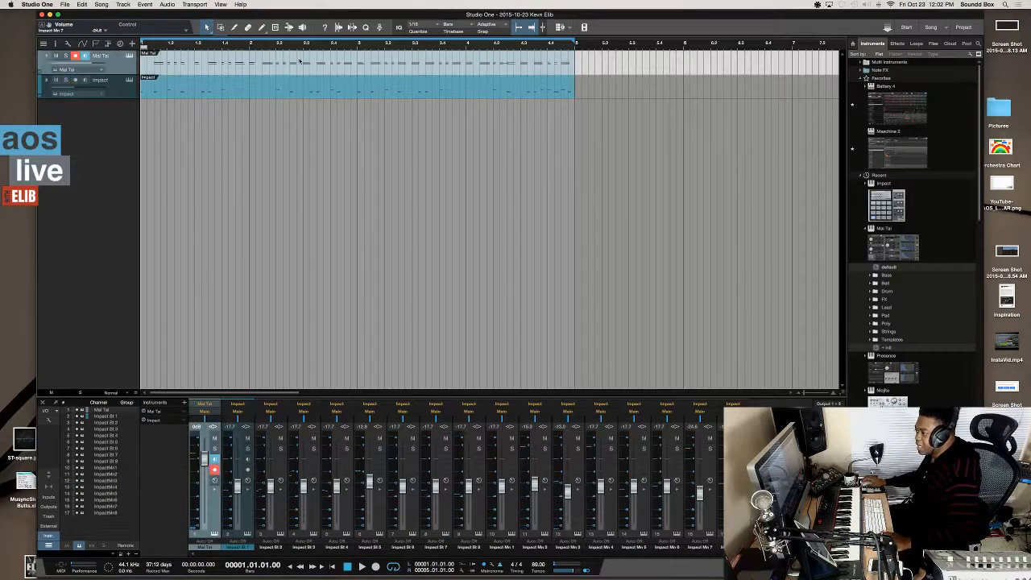
{"action": "key", "text": "alt+super+t"}
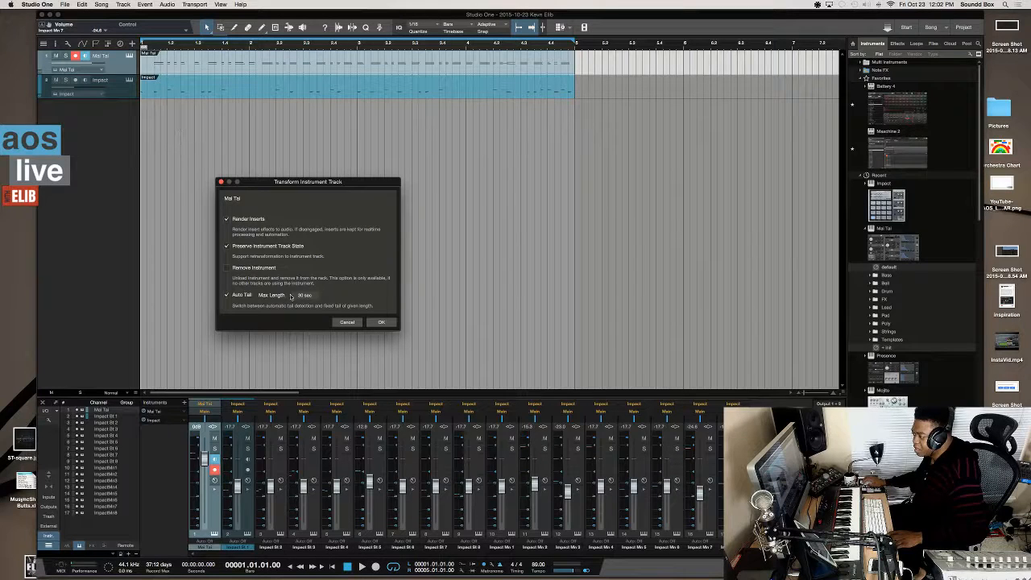
{"action": "left_click", "coordinate": [382, 323]}
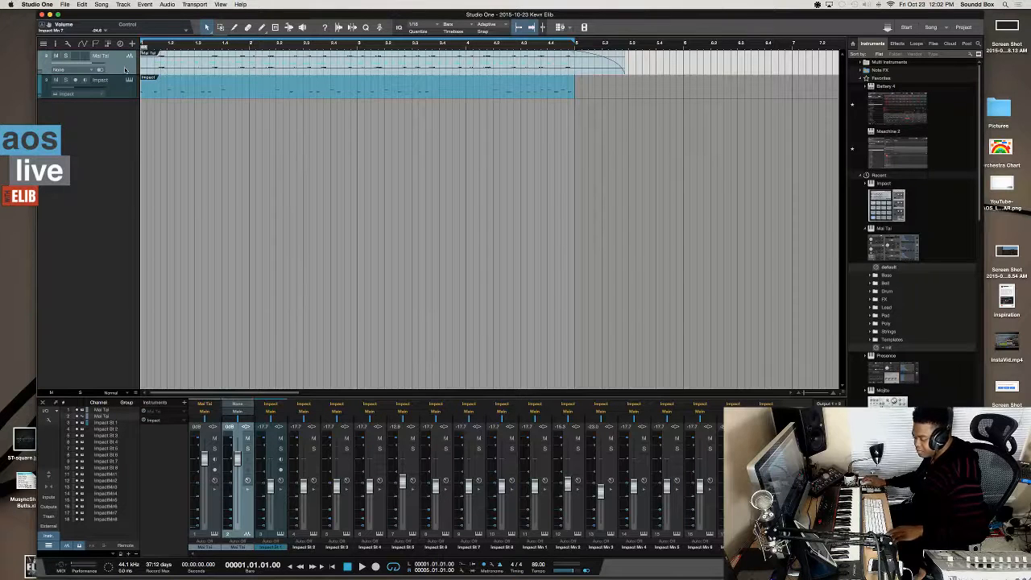
- Undo the track transformation and place the rendered Mai Tai audio from the Pool on a new track at the song start
{"action": "key", "text": "super+z"}
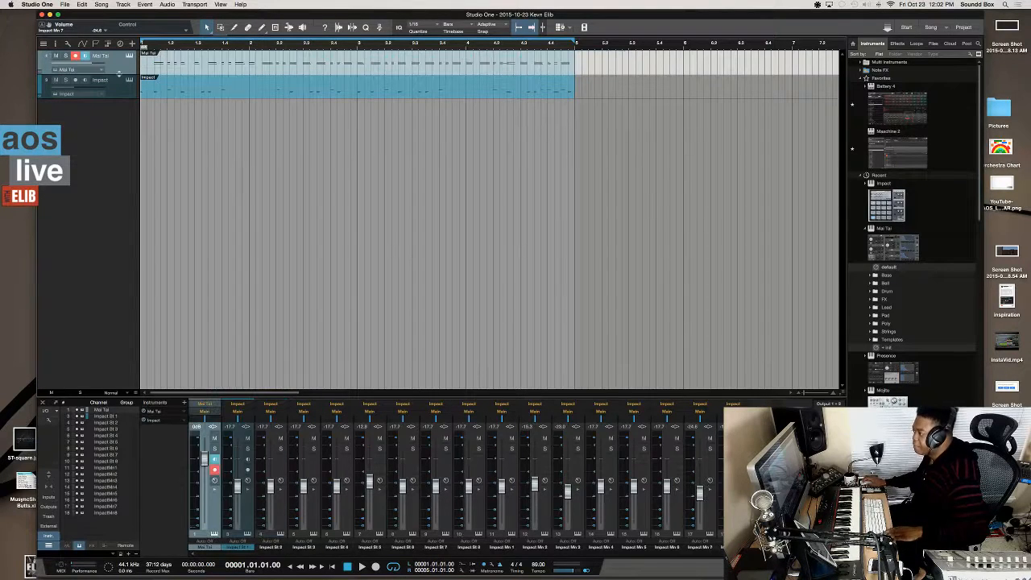
{"action": "left_click", "coordinate": [118, 93]}
{"action": "left_click", "coordinate": [119, 68]}
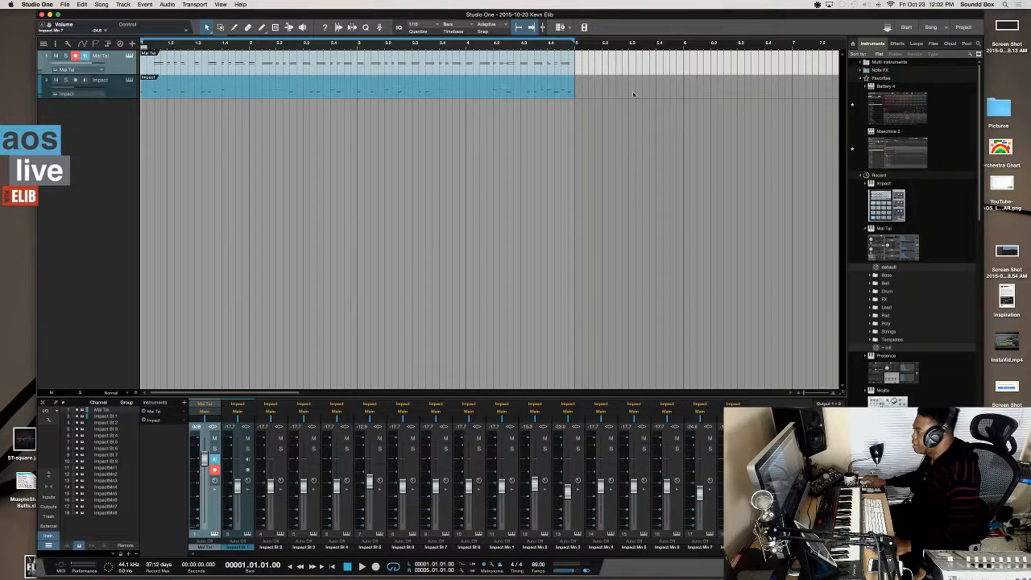
{"action": "left_click", "coordinate": [966, 46]}
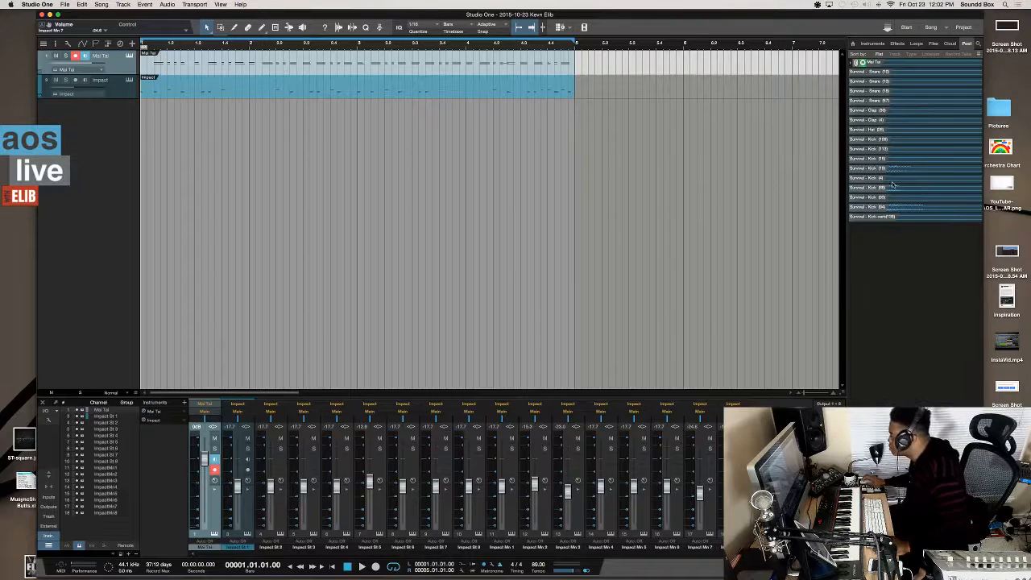
{"action": "left_click", "coordinate": [882, 111]}
{"action": "left_click_drag", "start_coordinate": [884, 65], "coordinate": [151, 149]}
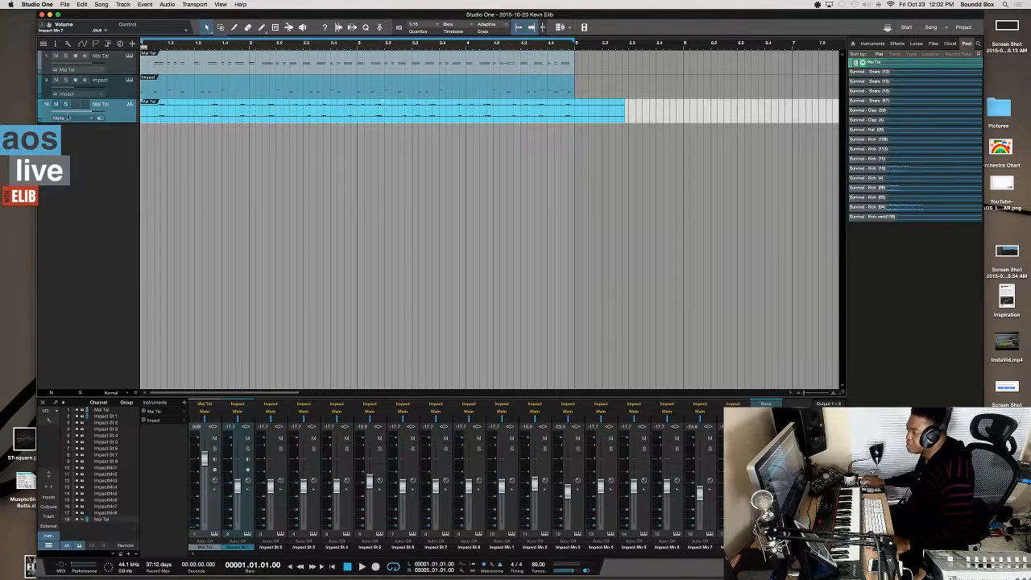
- Delete the note part from the Mai Tai instrument track and open the track's synth editor
{"action": "left_click", "coordinate": [189, 67]}
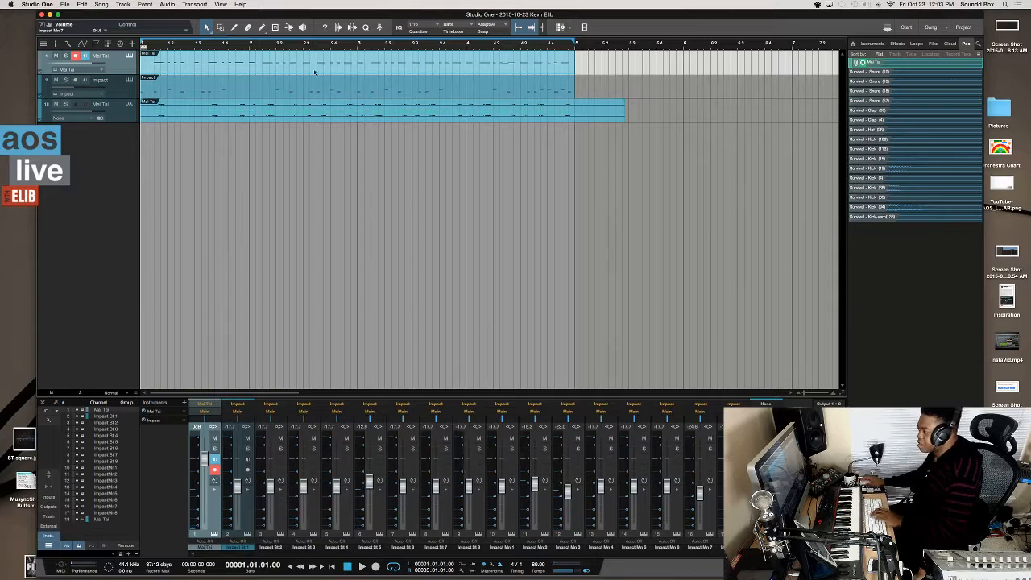
{"action": "key", "text": "Delete"}
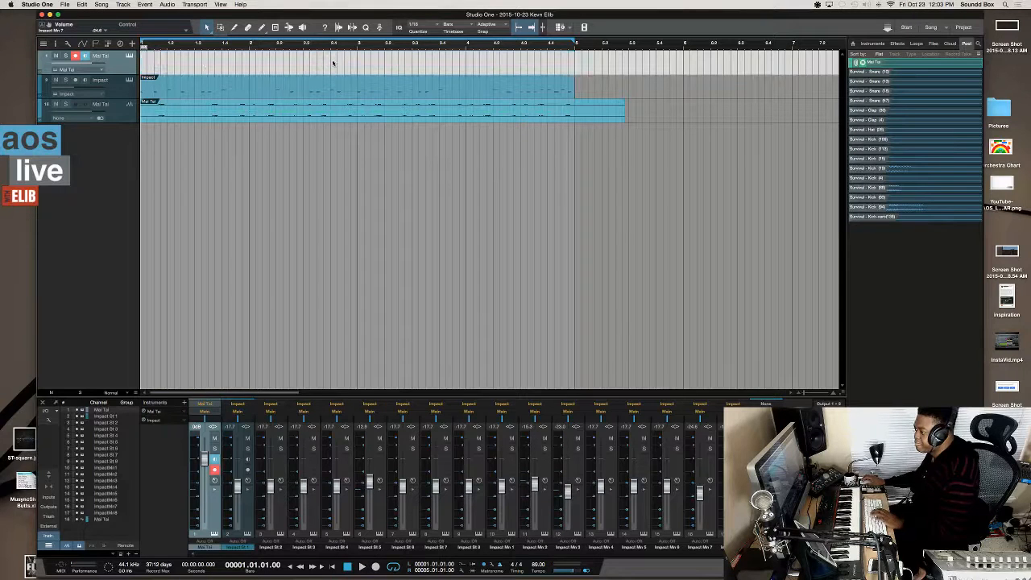
{"action": "left_click", "coordinate": [129, 56]}
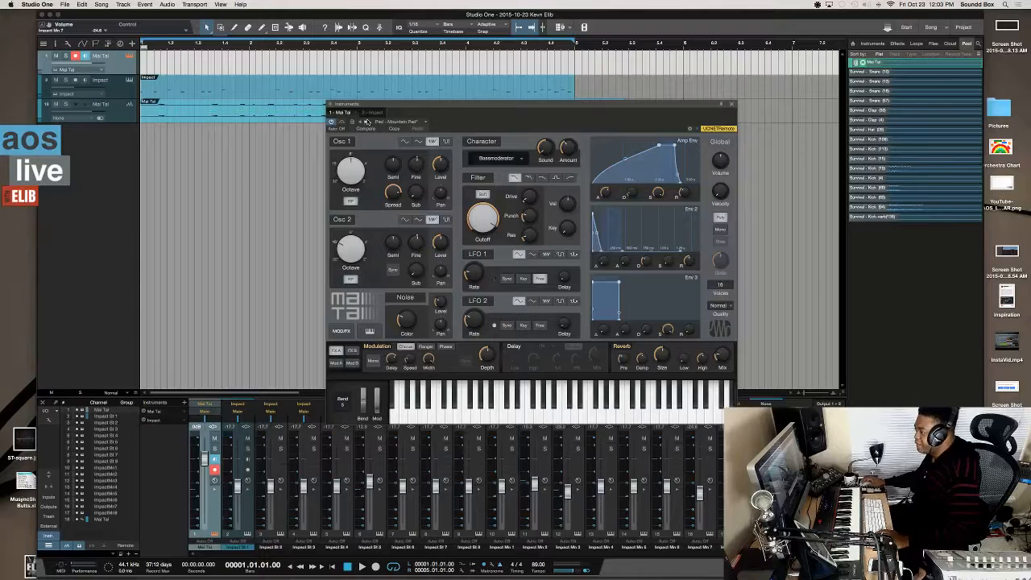
- Audition the Ardency, Bassmoderator and Subvox characters in Mai Tai and choose Ampog
{"action": "left_click", "coordinate": [500, 160]}
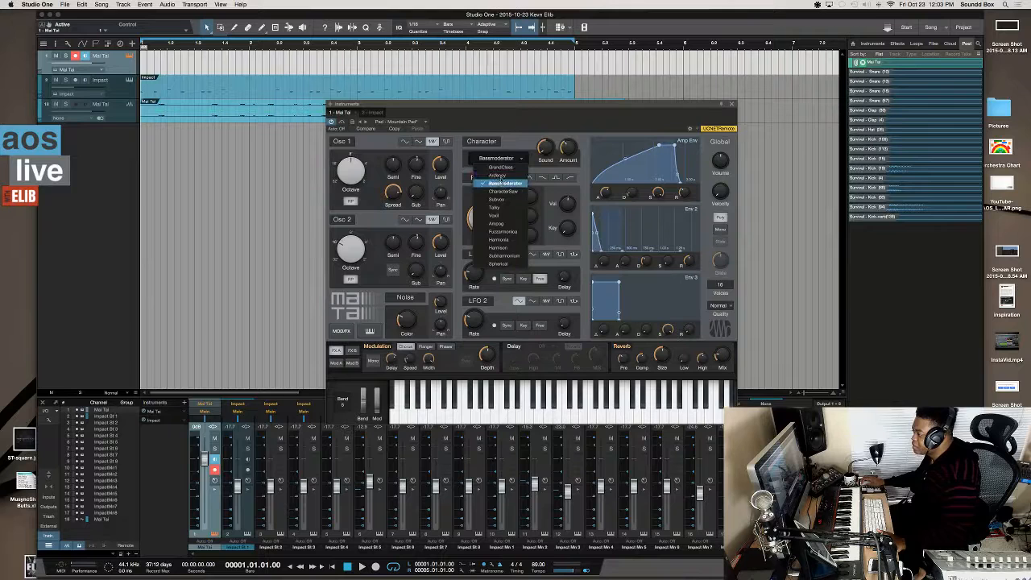
{"action": "left_click", "coordinate": [510, 172]}
{"action": "left_click", "coordinate": [515, 160]}
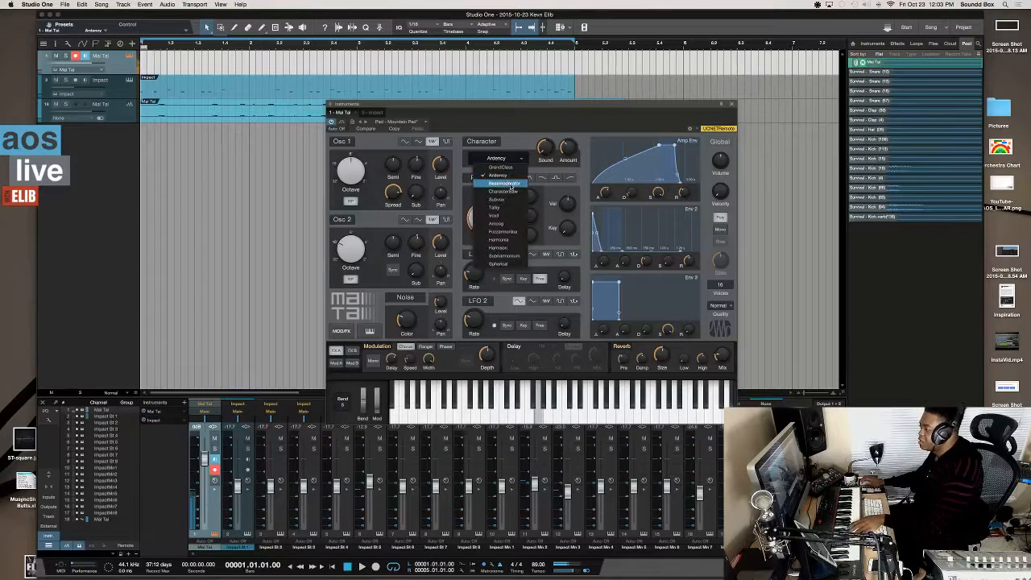
{"action": "left_click", "coordinate": [511, 187]}
{"action": "left_click", "coordinate": [517, 157]}
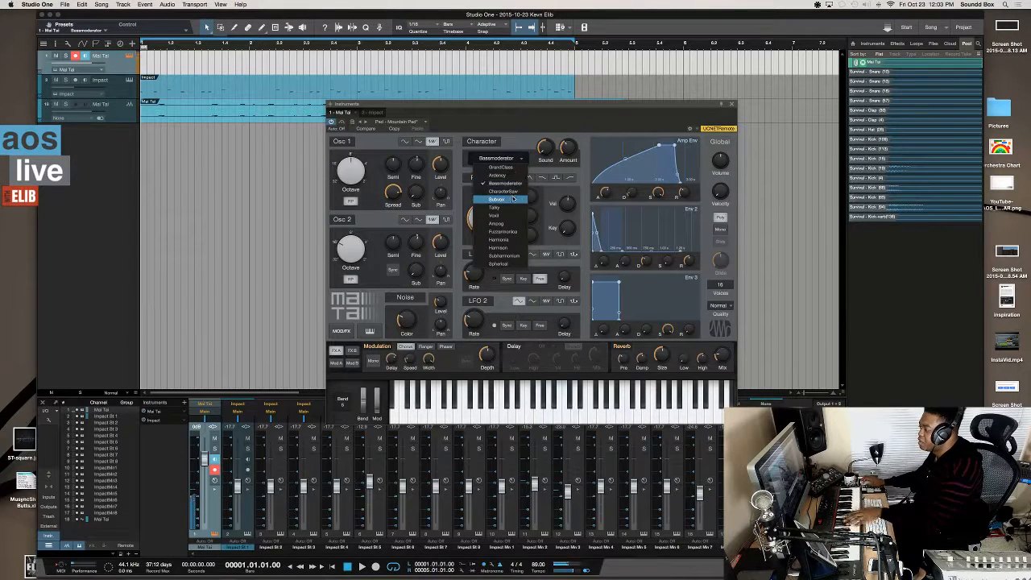
{"action": "left_click", "coordinate": [511, 198]}
{"action": "left_click", "coordinate": [514, 160]}
{"action": "left_click", "coordinate": [503, 226]}
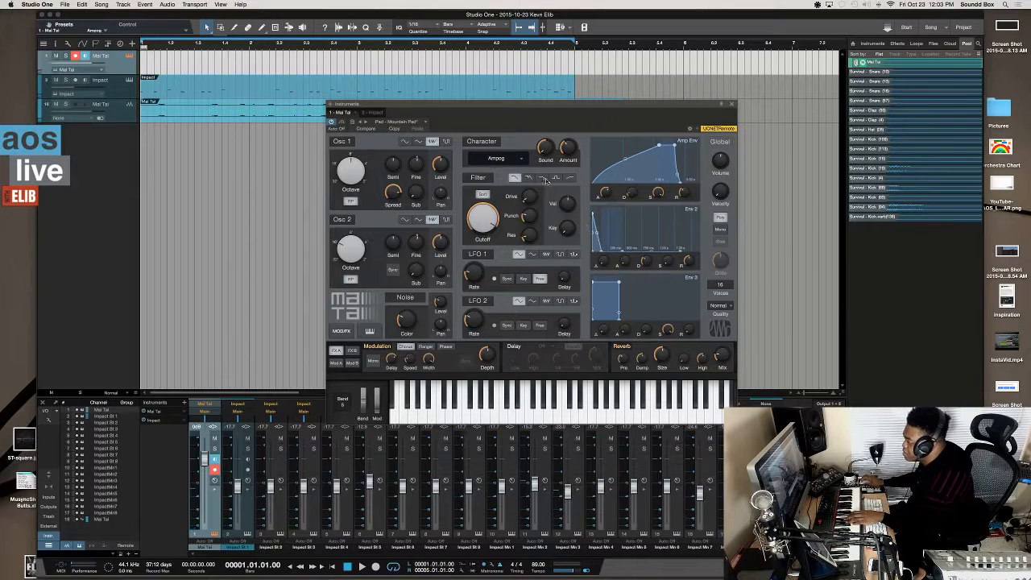
- Set Mai Tai's filter type to BP12 Ladder and compare the Flanger, Phaser and Chorus modulation types
{"action": "left_click", "coordinate": [542, 178]}
{"action": "left_click", "coordinate": [555, 178]}
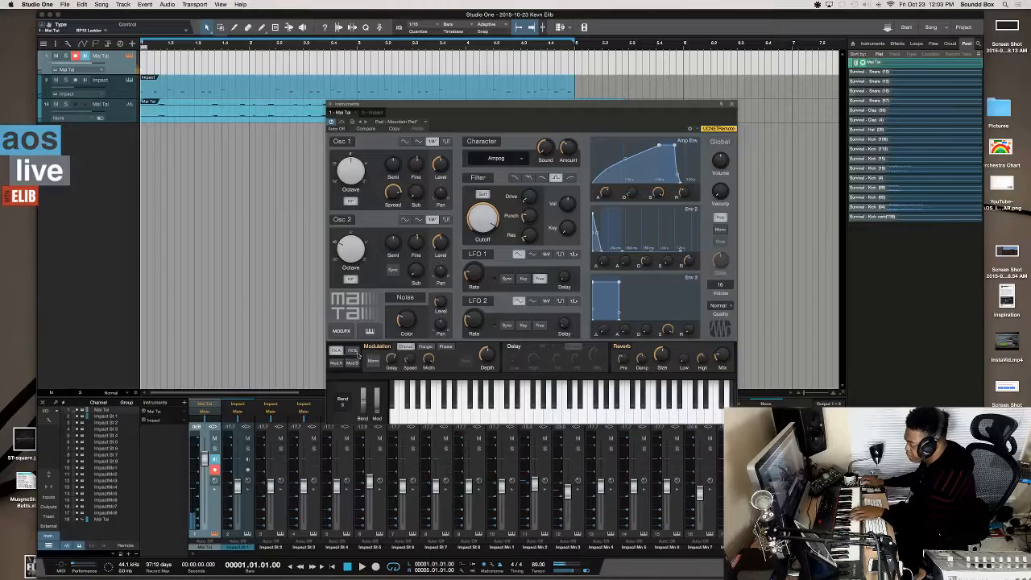
{"action": "left_click", "coordinate": [431, 348]}
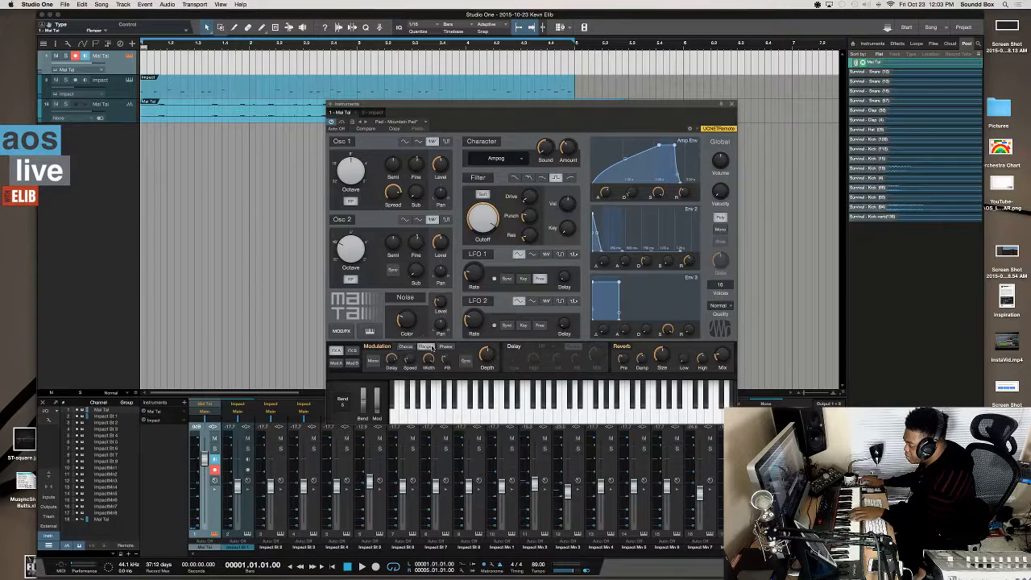
{"action": "left_click", "coordinate": [446, 348]}
{"action": "left_click", "coordinate": [404, 348]}
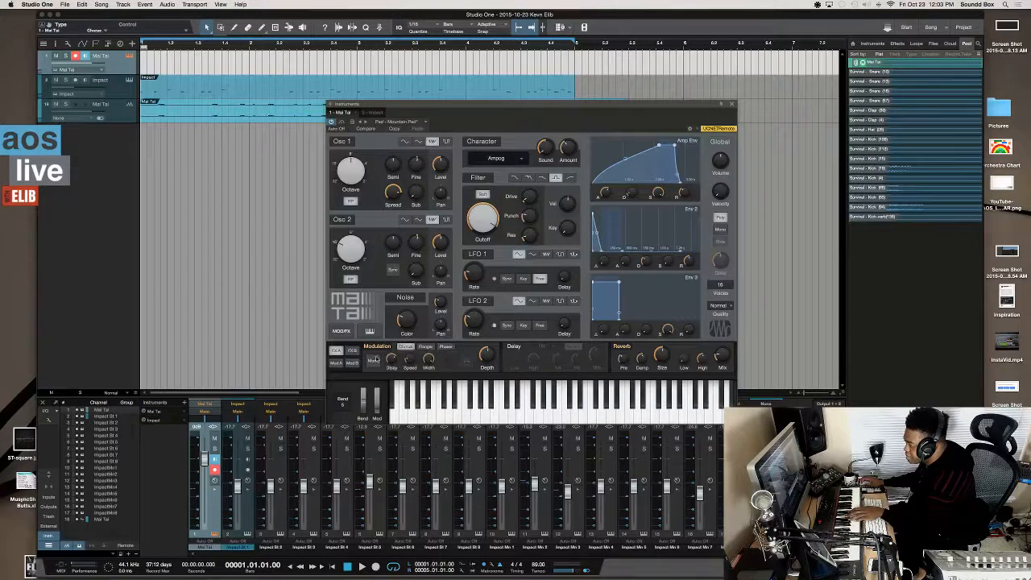
- Enable Mai Tai's Gater effect with the Elektrostatik pattern and audition it over the playing loop
{"action": "left_click", "coordinate": [352, 351]}
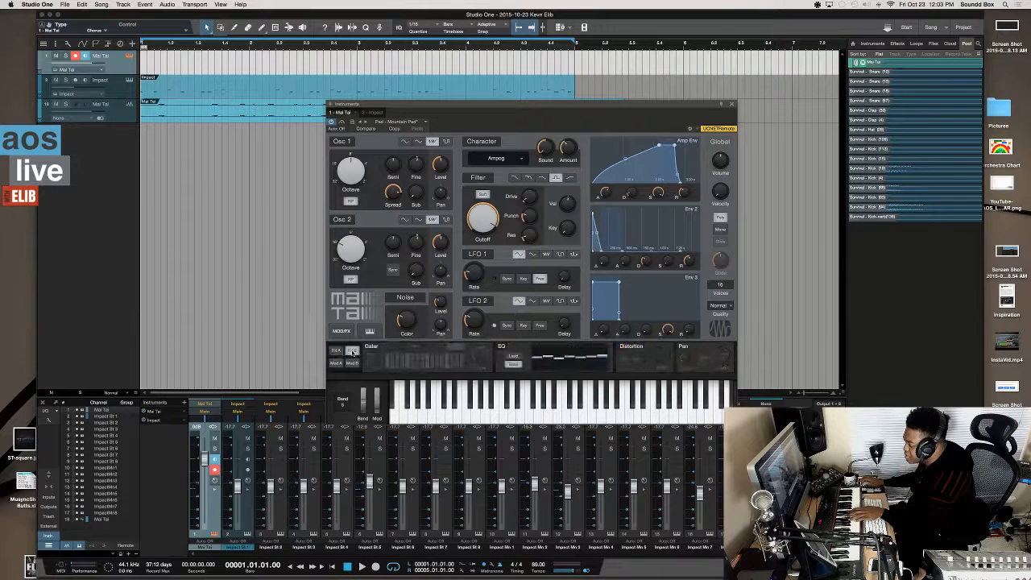
{"action": "left_click", "coordinate": [373, 348]}
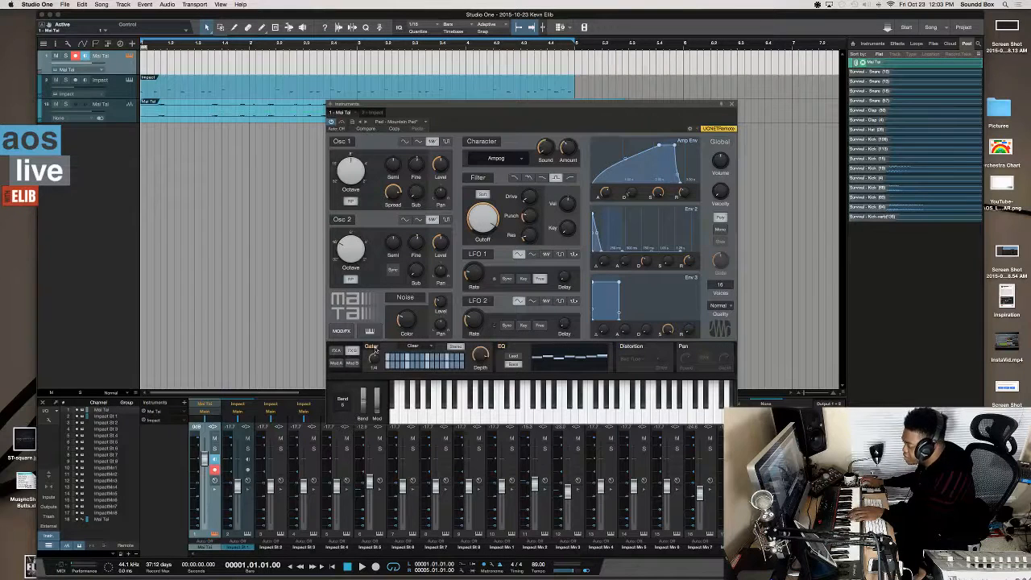
{"action": "left_click", "coordinate": [430, 347]}
{"action": "left_click", "coordinate": [427, 361]}
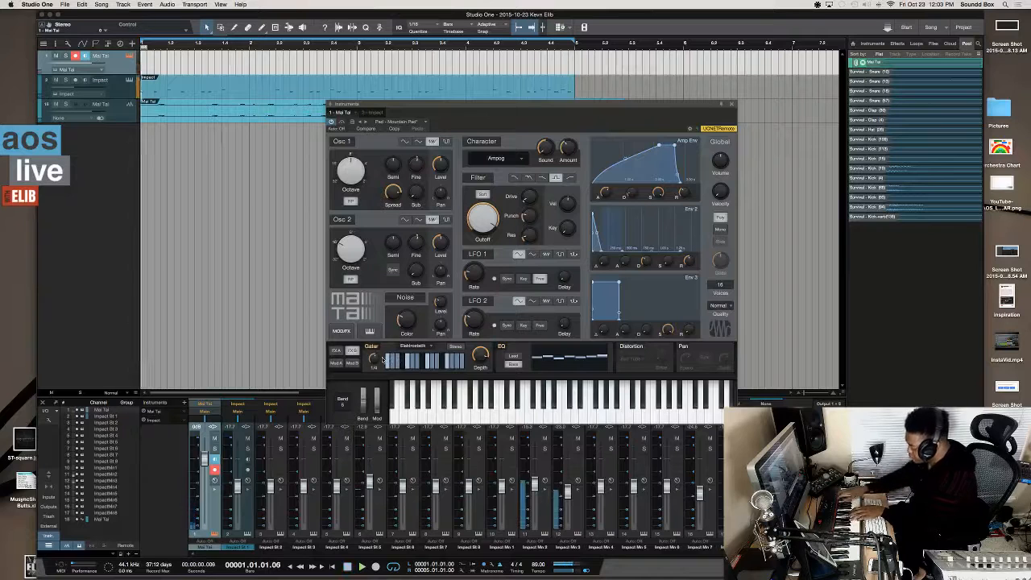
{"action": "key", "text": "space"}
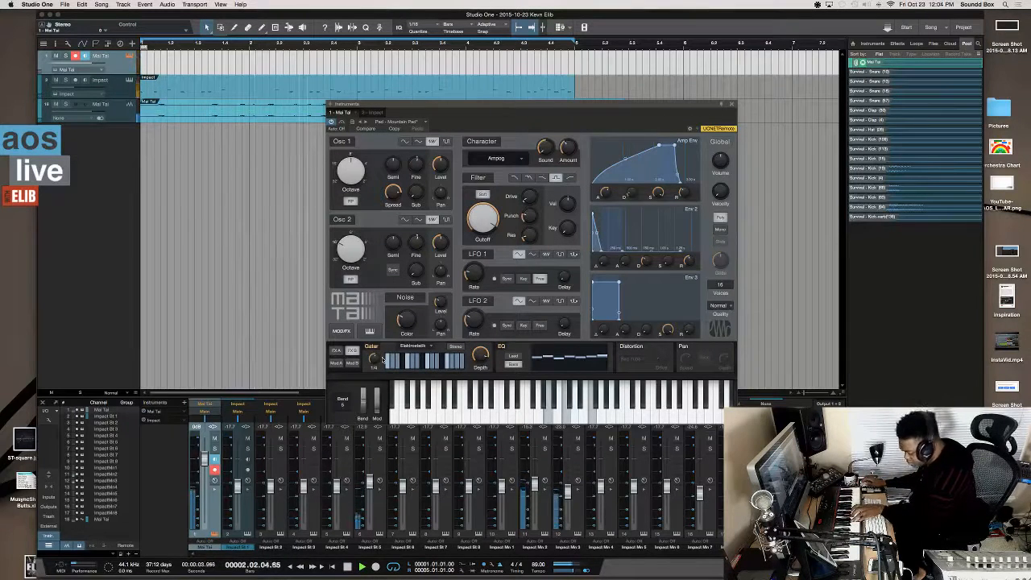
{"action": "key", "text": "space"}
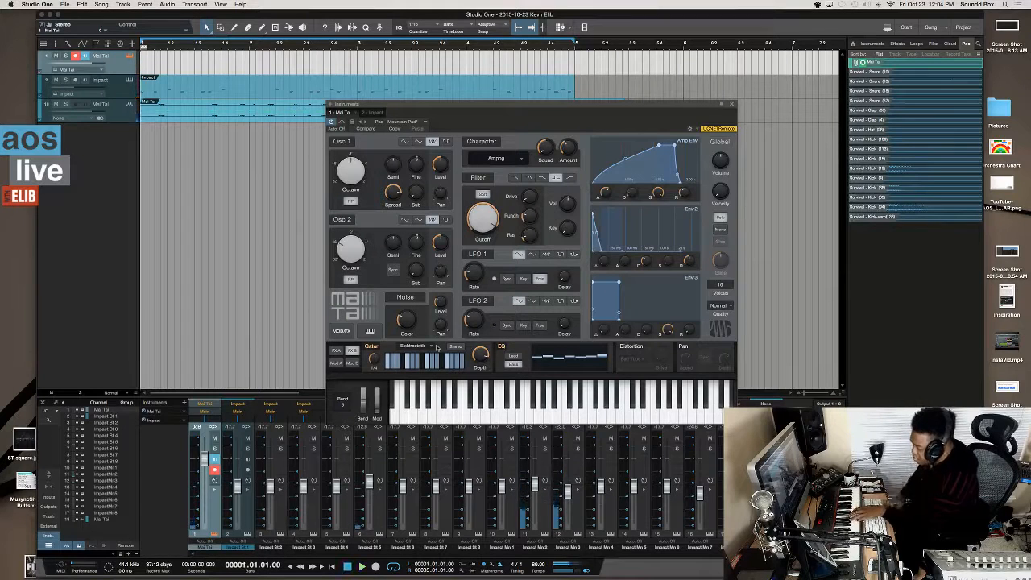
- Try different Gater beats values, set it to 1/8 and audition it briefly over the loop
{"action": "mouse_move", "coordinate": [373, 362]}
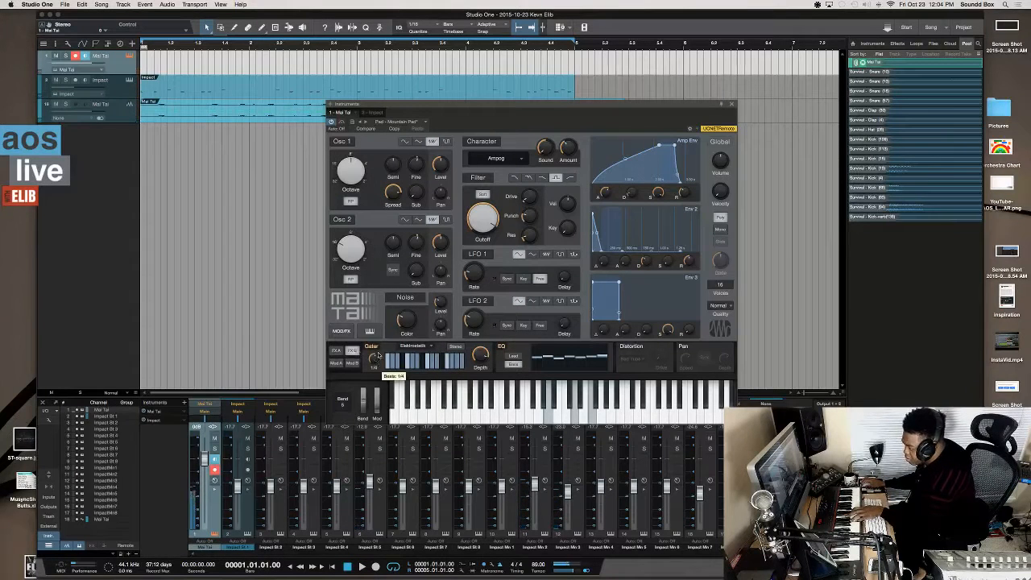
{"action": "left_click_drag", "start_coordinate": [377, 355], "coordinate": [372, 366]}
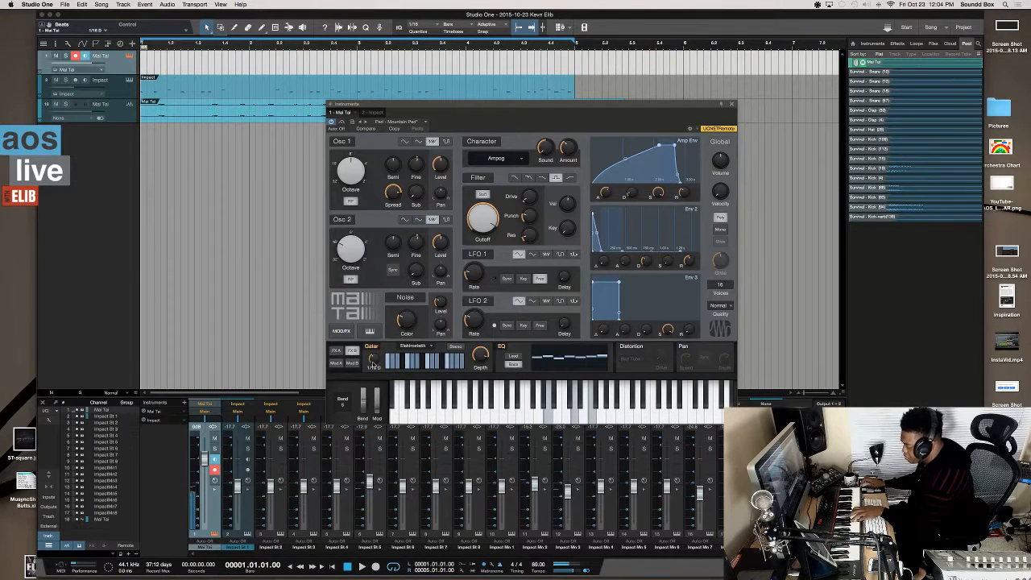
{"action": "left_click_drag", "start_coordinate": [373, 366], "coordinate": [372, 359]}
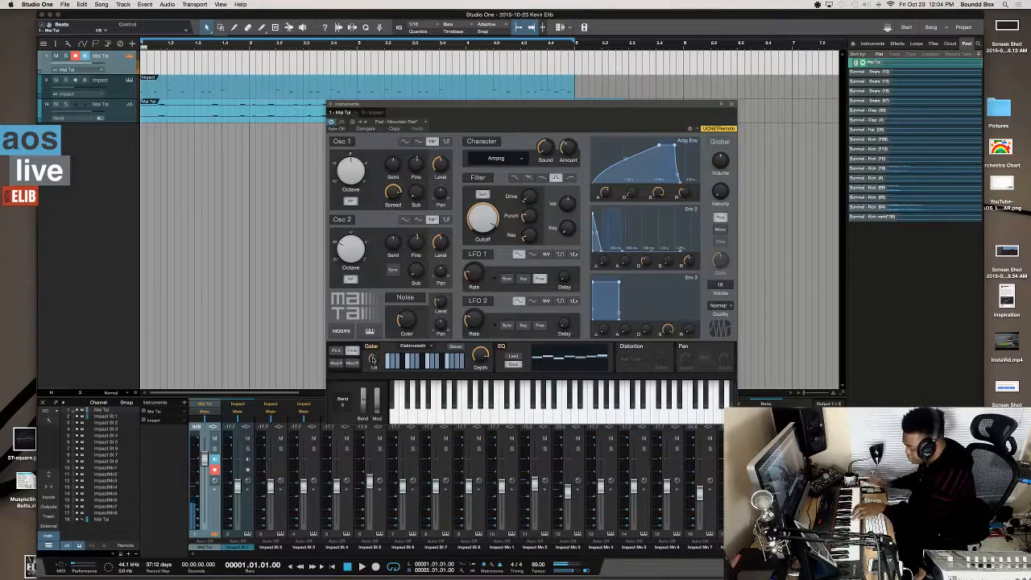
{"action": "key", "text": "space"}
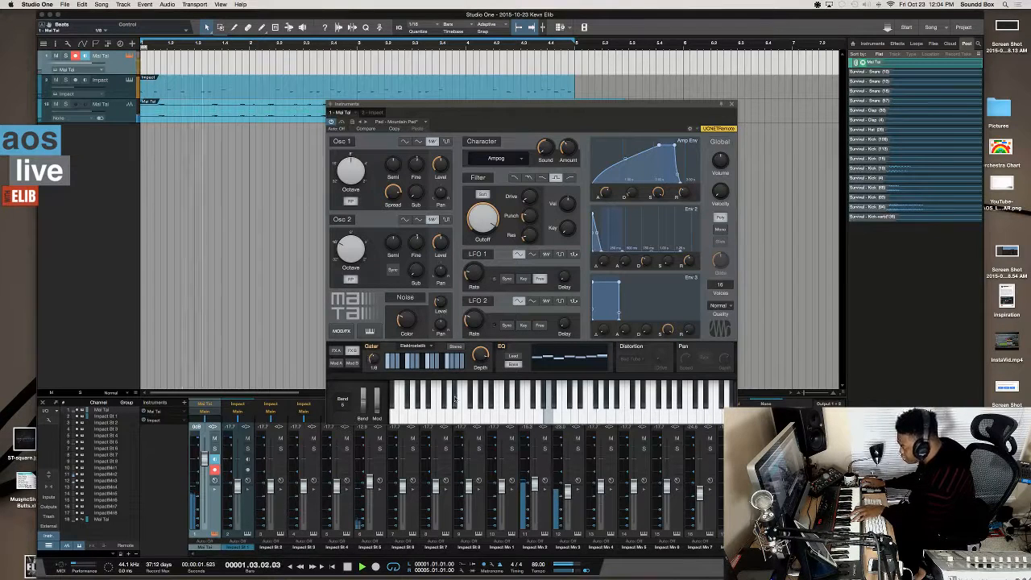
{"action": "key", "text": "space"}
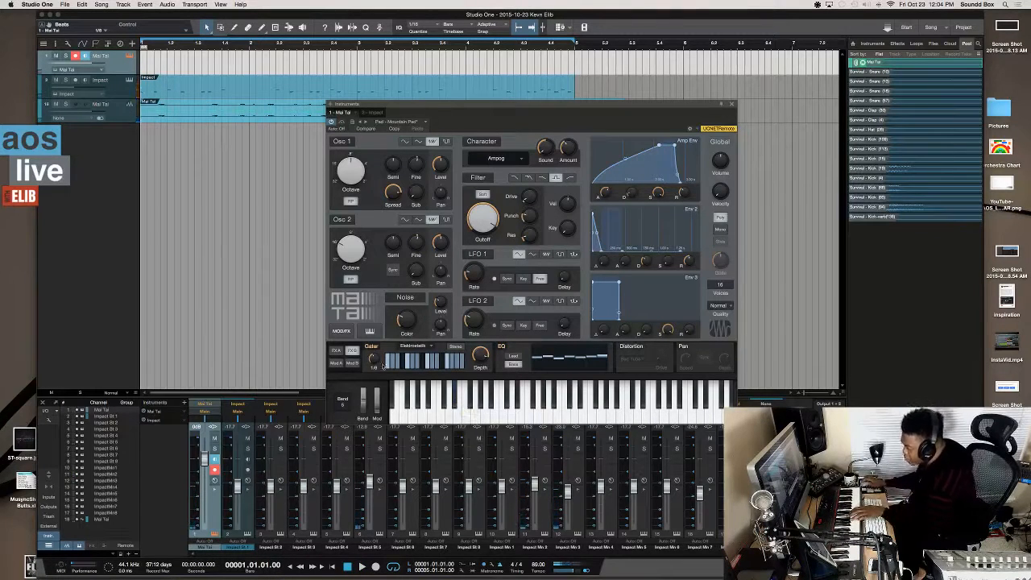
- Switch the Gater to the Blackpoint pattern and set its beats to 1/2
{"action": "left_click", "coordinate": [411, 348]}
{"action": "left_click", "coordinate": [429, 384]}
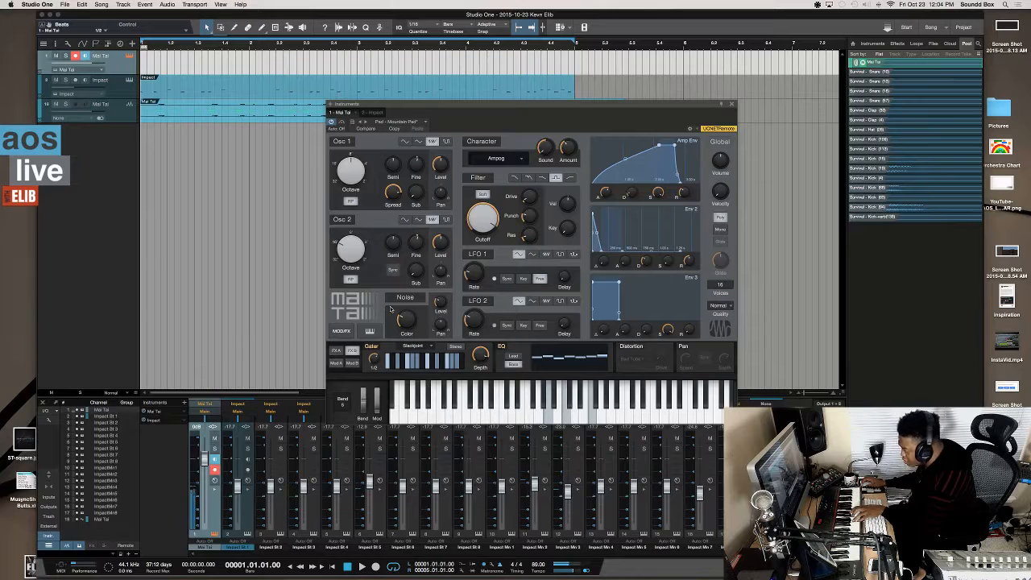
- Set Mai Tai's filter resonance to about 41 % and its type to LP24 Zero, and compare the sound with the filter bypassed
{"action": "mouse_move", "coordinate": [525, 225]}
{"action": "left_mouse_down"}
{"action": "mouse_move", "coordinate": [528, 241]}
{"action": "mouse_move", "coordinate": [527, 203]}
{"action": "mouse_move", "coordinate": [528, 215]}
{"action": "left_mouse_up"}
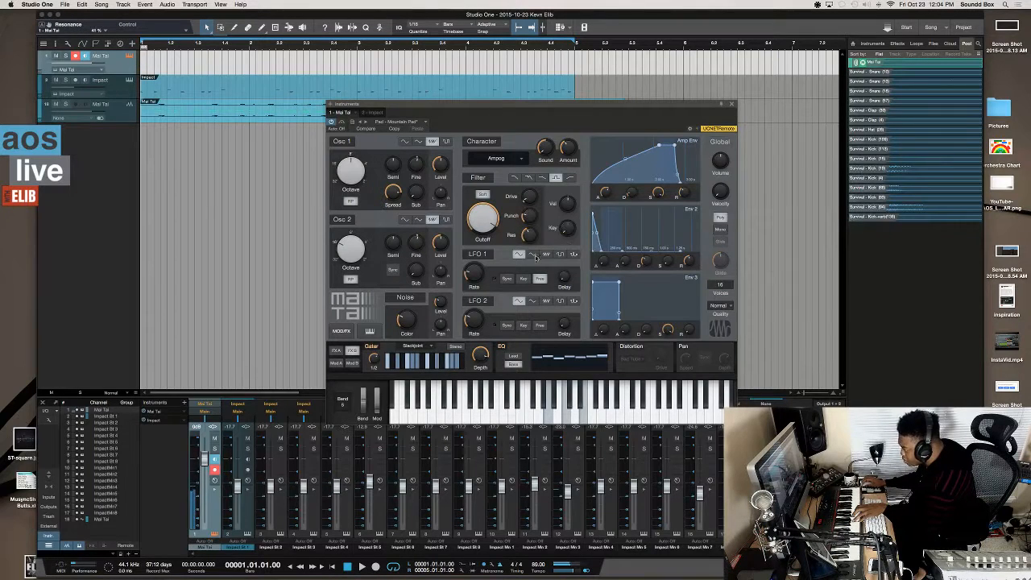
{"action": "left_click", "coordinate": [528, 178]}
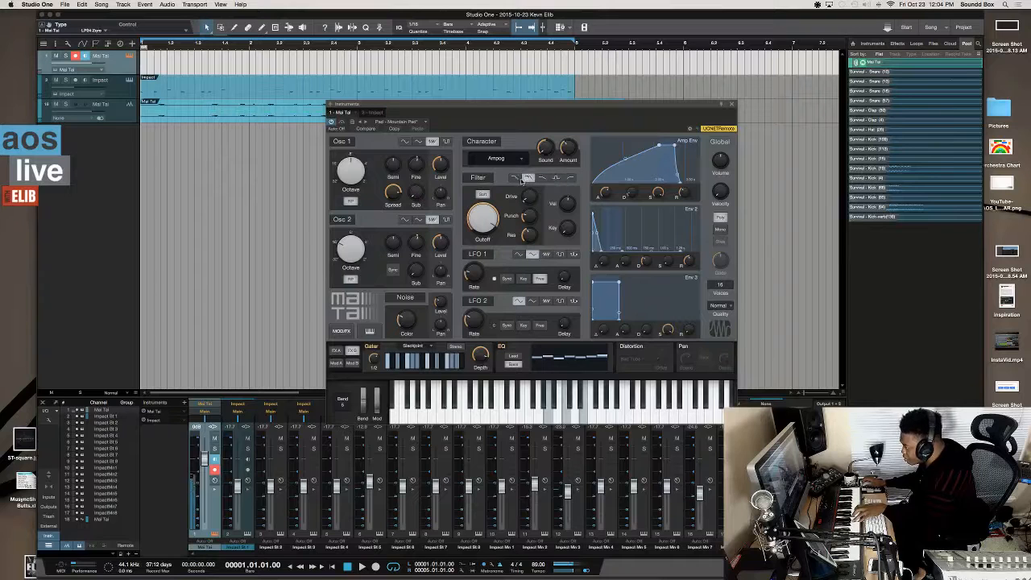
{"action": "left_click", "coordinate": [481, 178]}
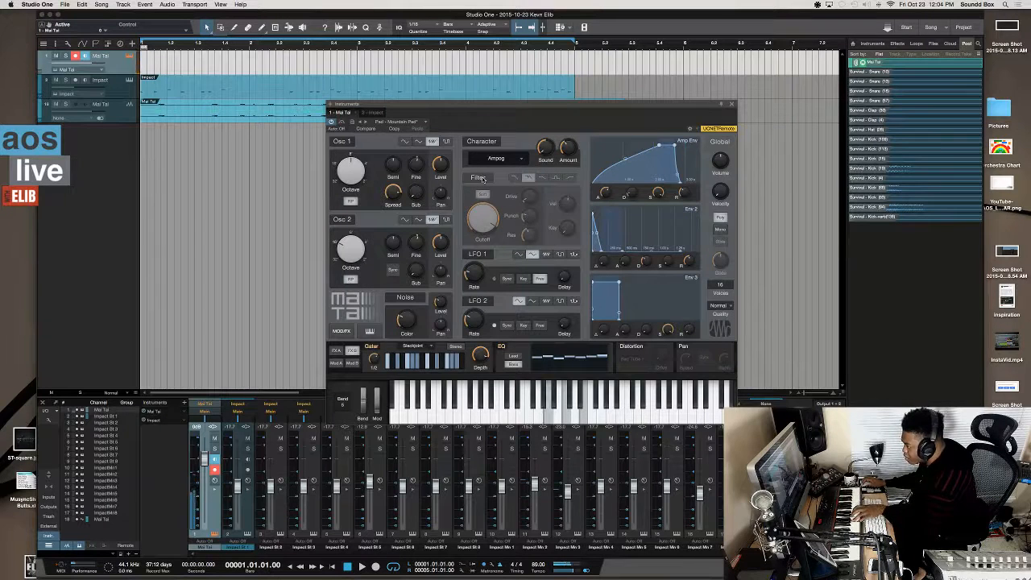
- Change Mai Tai's character to Harmson and raise Osc 2's semitone offset to 11
{"action": "left_click", "coordinate": [495, 157]}
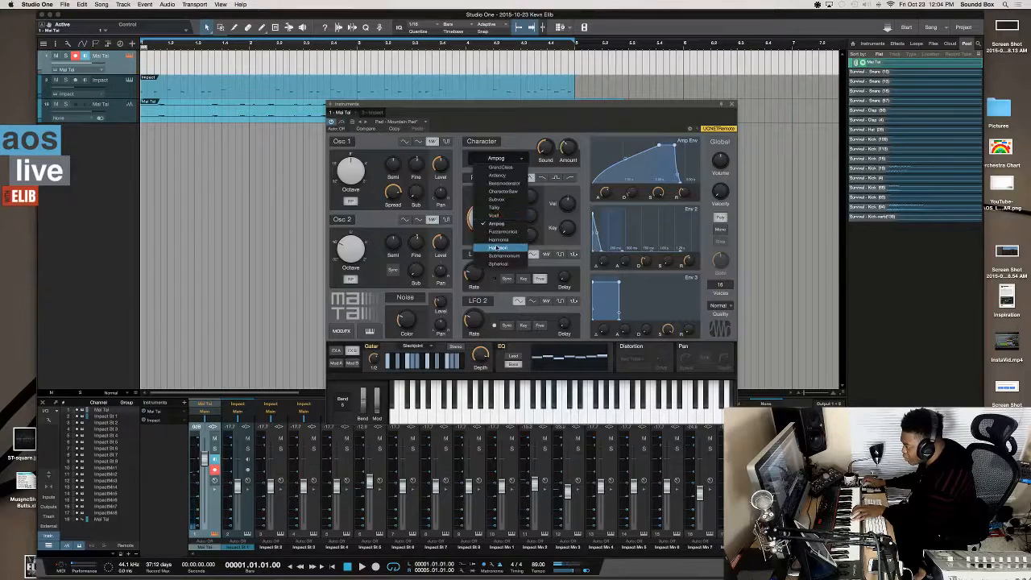
{"action": "left_click", "coordinate": [497, 247]}
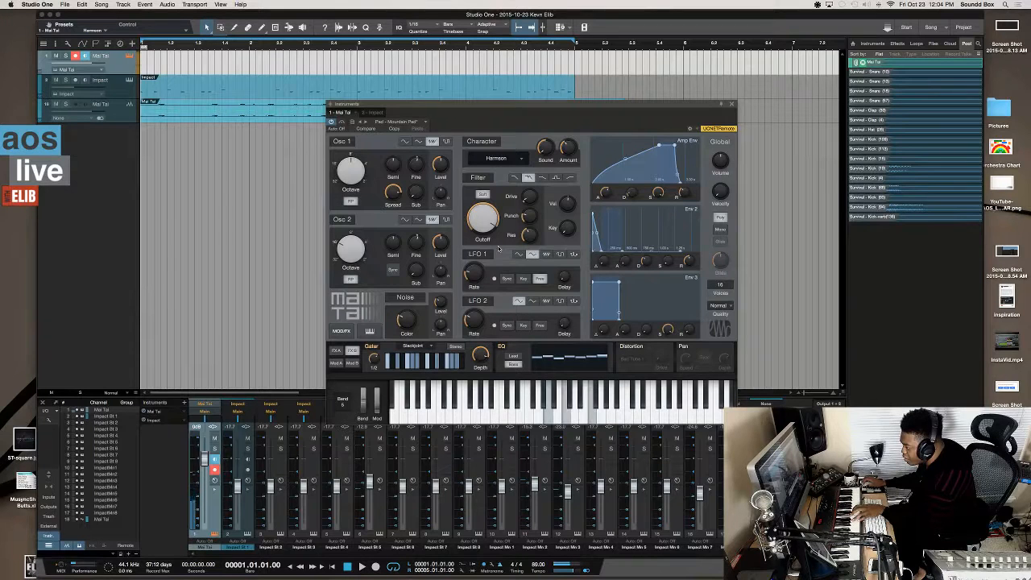
{"action": "left_click_drag", "start_coordinate": [392, 245], "coordinate": [388, 194]}
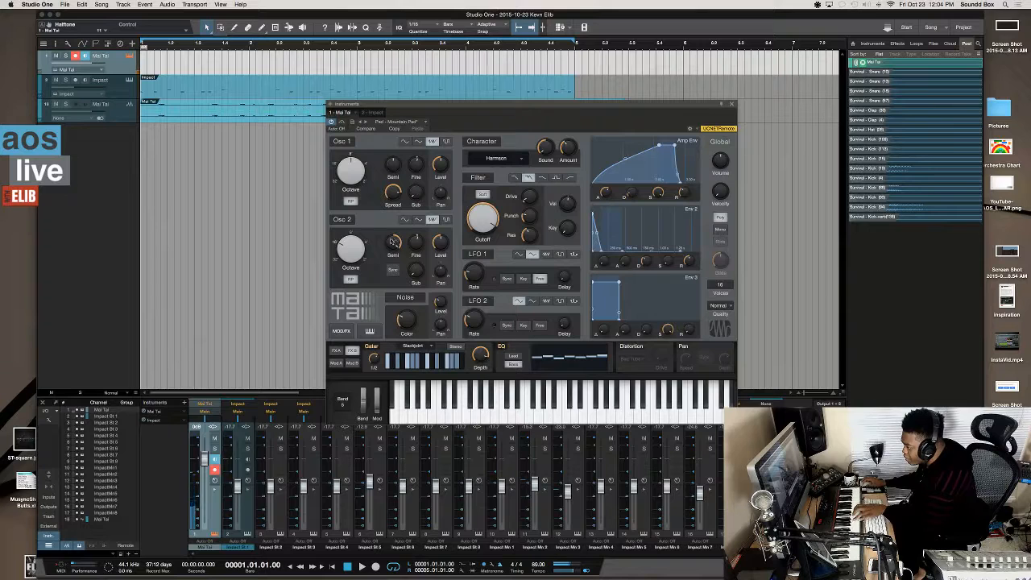
{"action": "left_click_drag", "start_coordinate": [390, 249], "coordinate": [392, 255]}
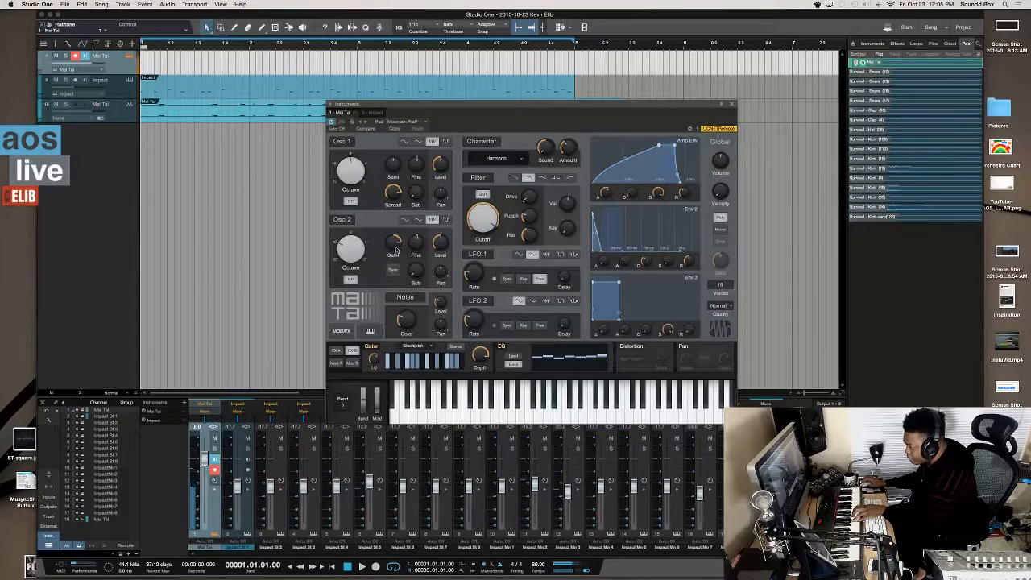
- Try different Osc 2 semitone offsets, return the offset to centre, and raise the fine tuning of Osc 2 and slightly Osc 1
{"action": "mouse_move", "coordinate": [392, 258]}
{"action": "left_mouse_down"}
{"action": "mouse_move", "coordinate": [391, 248]}
{"action": "mouse_move", "coordinate": [391, 270]}
{"action": "left_mouse_up"}
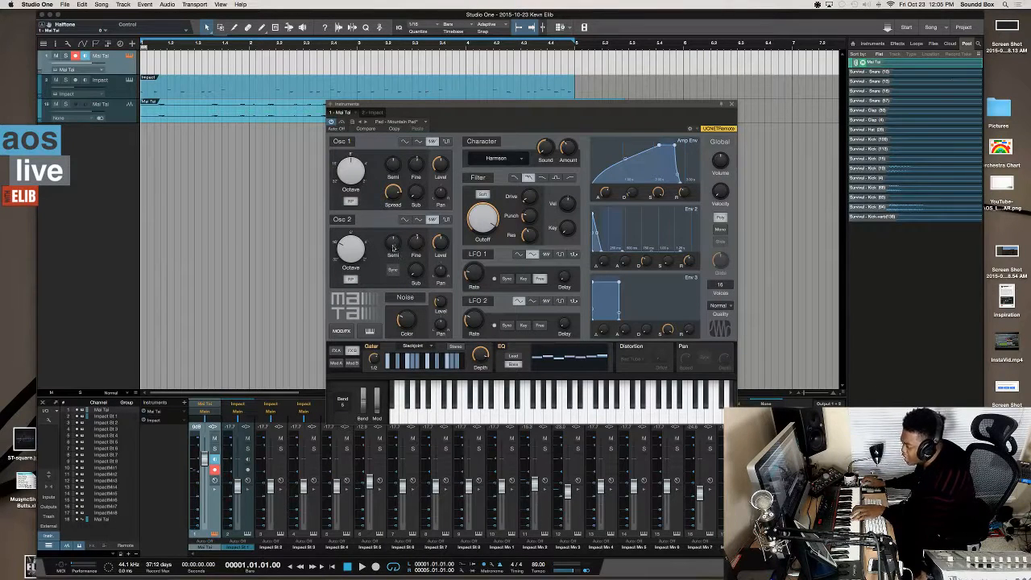
{"action": "left_click_drag", "start_coordinate": [398, 255], "coordinate": [393, 230]}
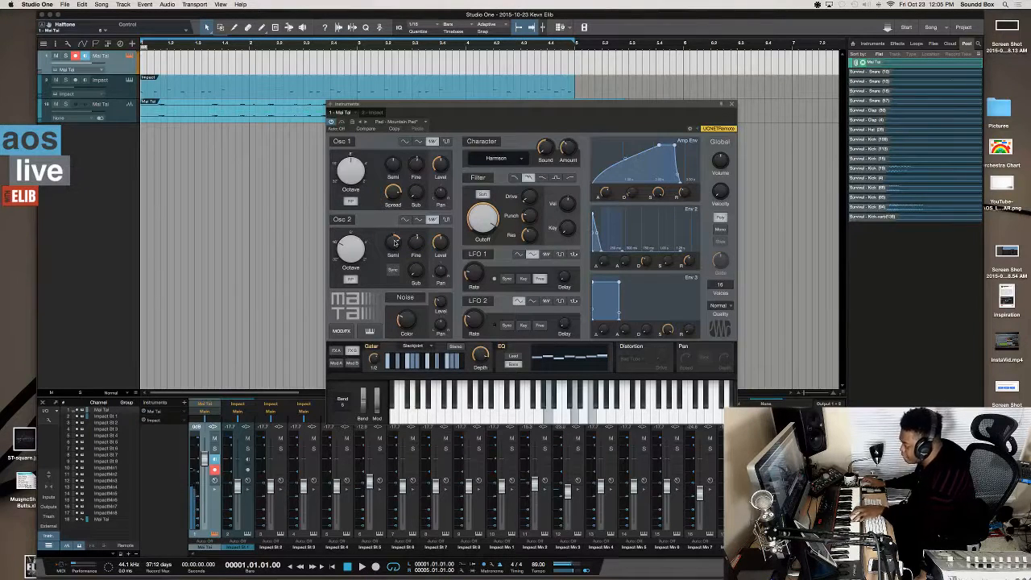
{"action": "left_click_drag", "start_coordinate": [395, 241], "coordinate": [393, 283]}
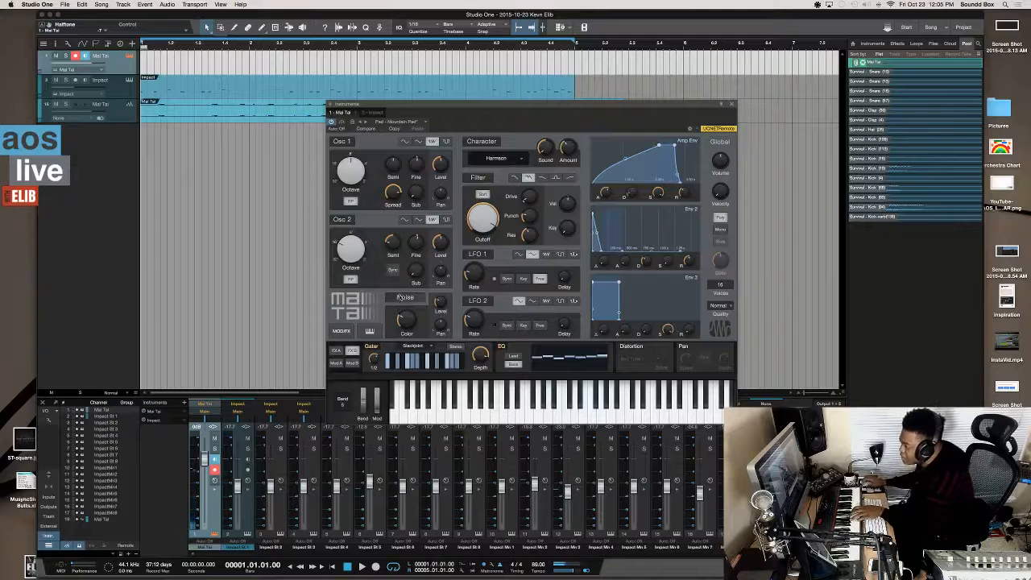
{"action": "left_click_drag", "start_coordinate": [389, 242], "coordinate": [415, 230]}
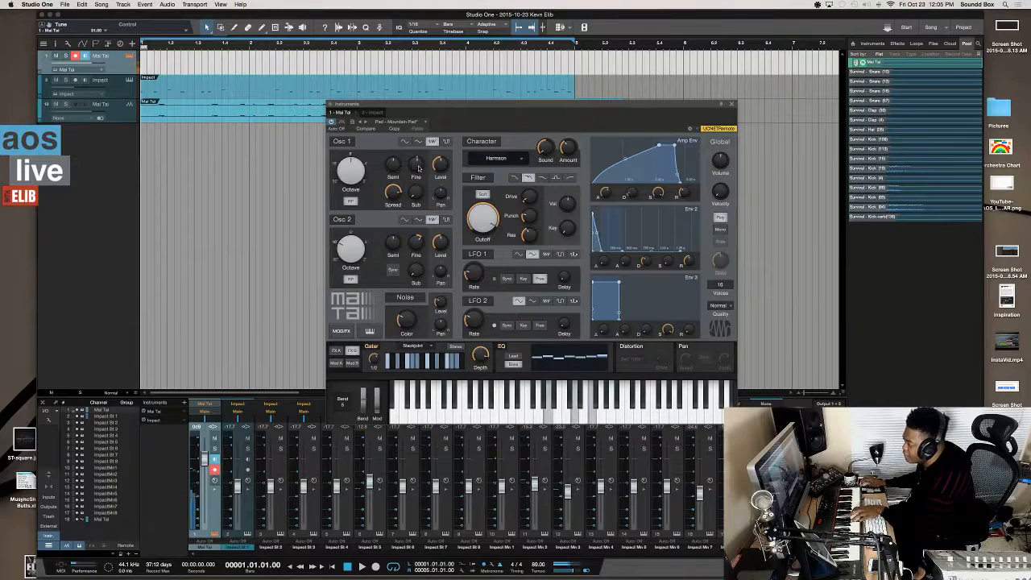
{"action": "left_click_drag", "start_coordinate": [408, 133], "coordinate": [407, 151]}
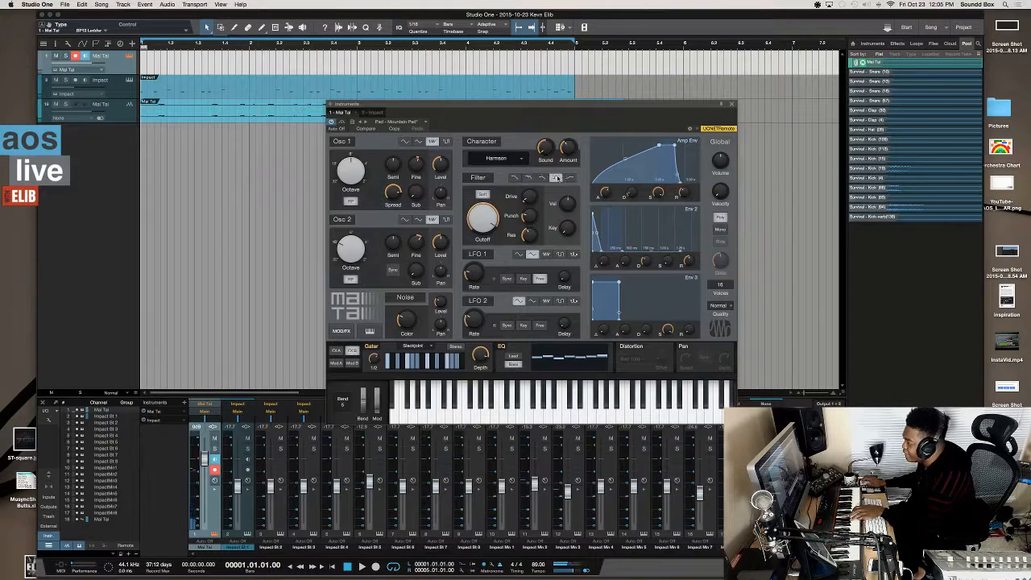
- Change Mai Tai's filter type to BP12 Ladder and lengthen the Env 3 envelope
{"action": "left_click", "coordinate": [555, 178]}
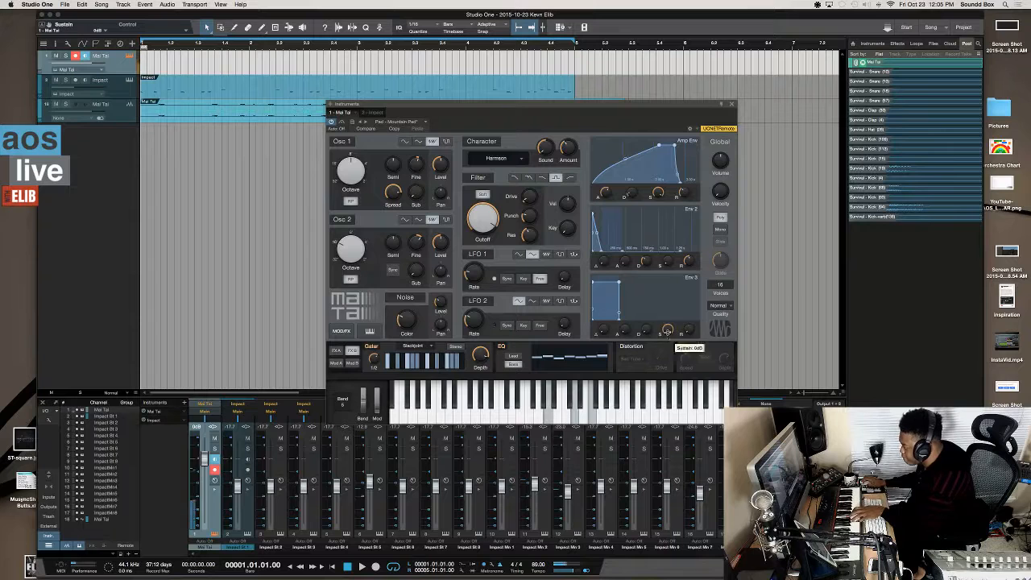
{"action": "left_click_drag", "start_coordinate": [619, 304], "coordinate": [681, 306]}
- Take LFO 2 out of Free mode with a faster rate, and raise the noise color
{"action": "left_click", "coordinate": [525, 325]}
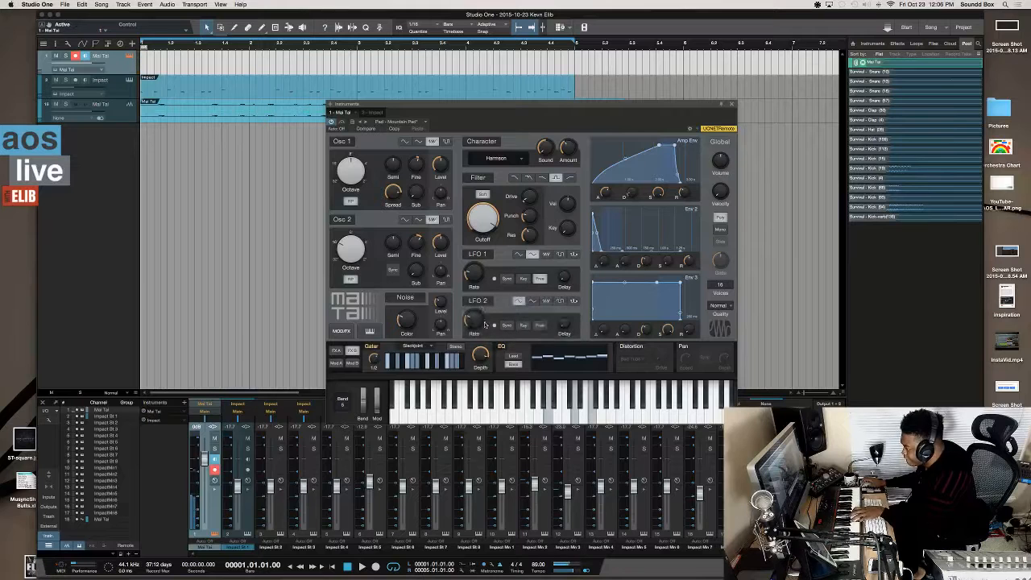
{"action": "mouse_move", "coordinate": [473, 315]}
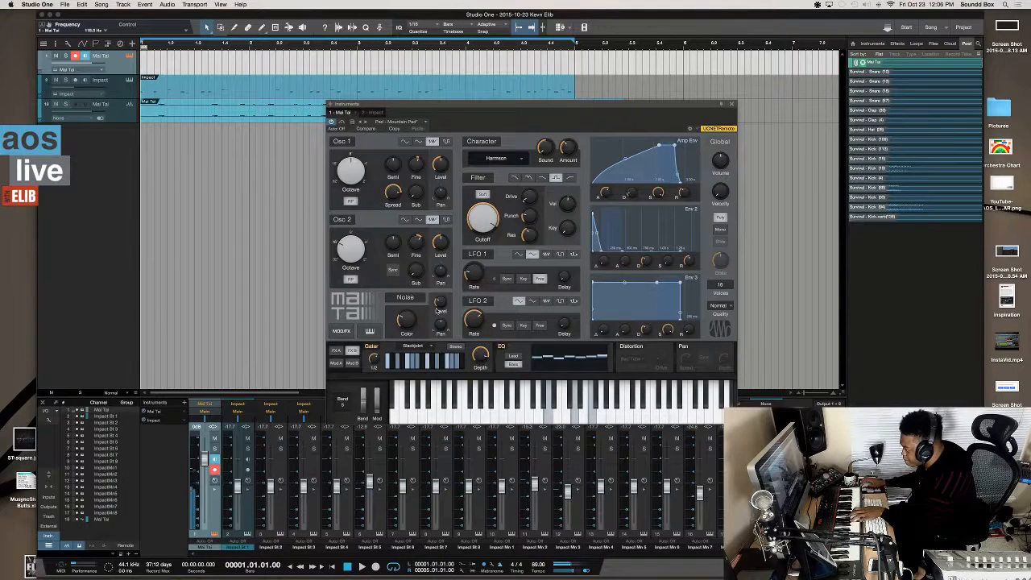
{"action": "mouse_move", "coordinate": [403, 318]}
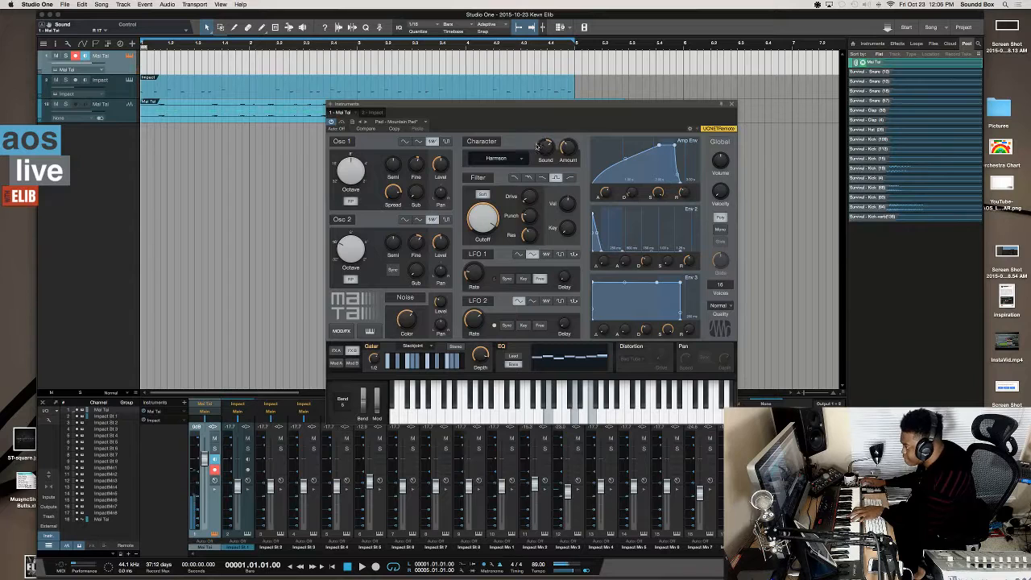
- Raise Mai Tai's Character sound, set its amount to 100 %, and record a new part over the four-bar loop
{"action": "left_click_drag", "start_coordinate": [537, 146], "coordinate": [547, 106]}
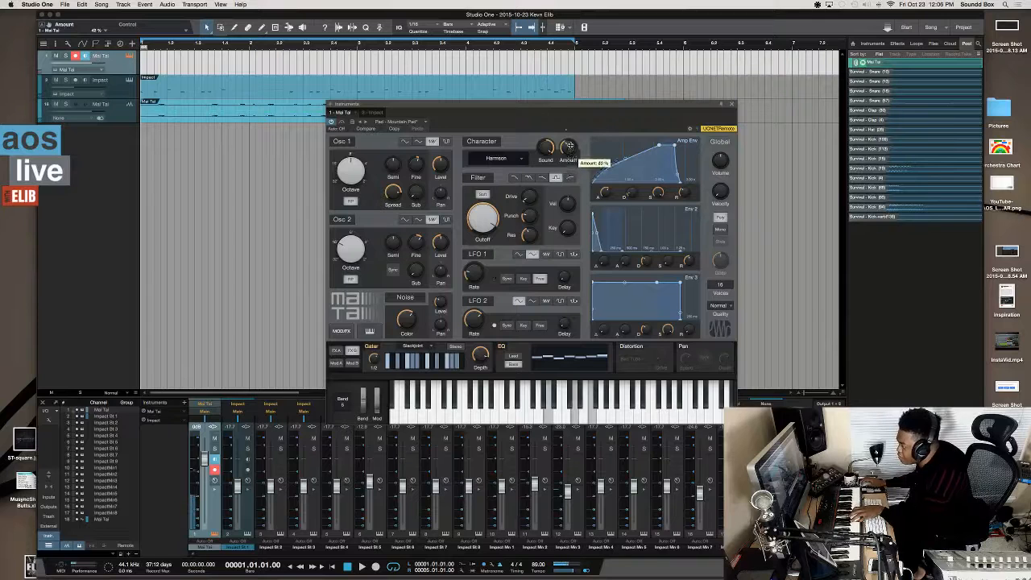
{"action": "left_click_drag", "start_coordinate": [567, 146], "coordinate": [563, 95]}
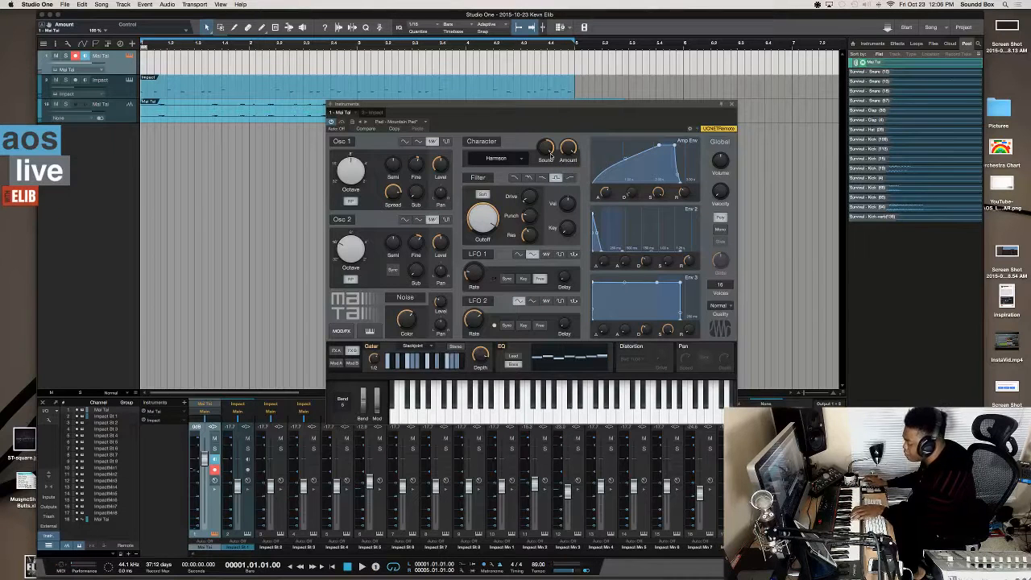
{"action": "key", "text": "KP_Multiply"}
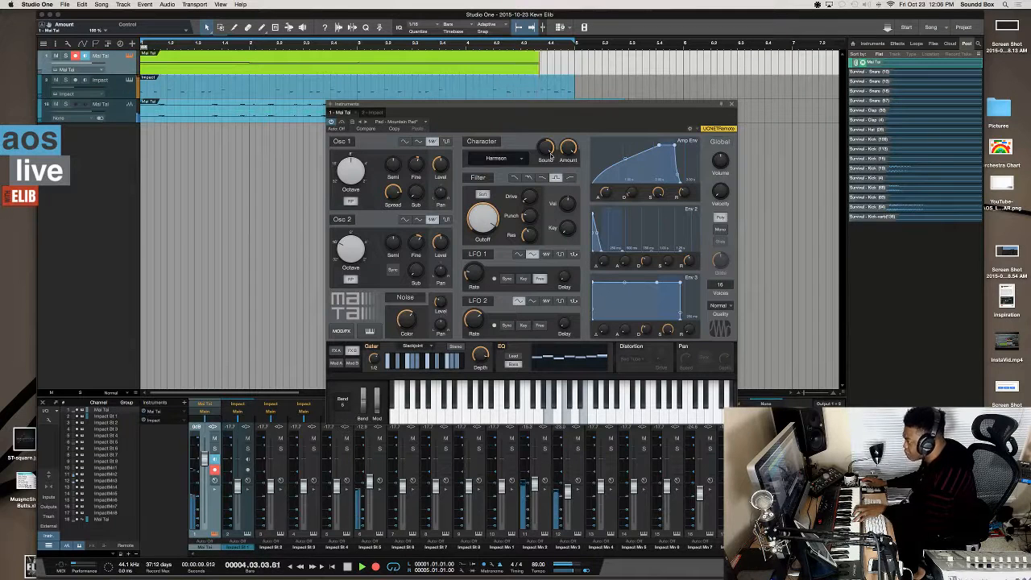
{"action": "key", "text": "space"}
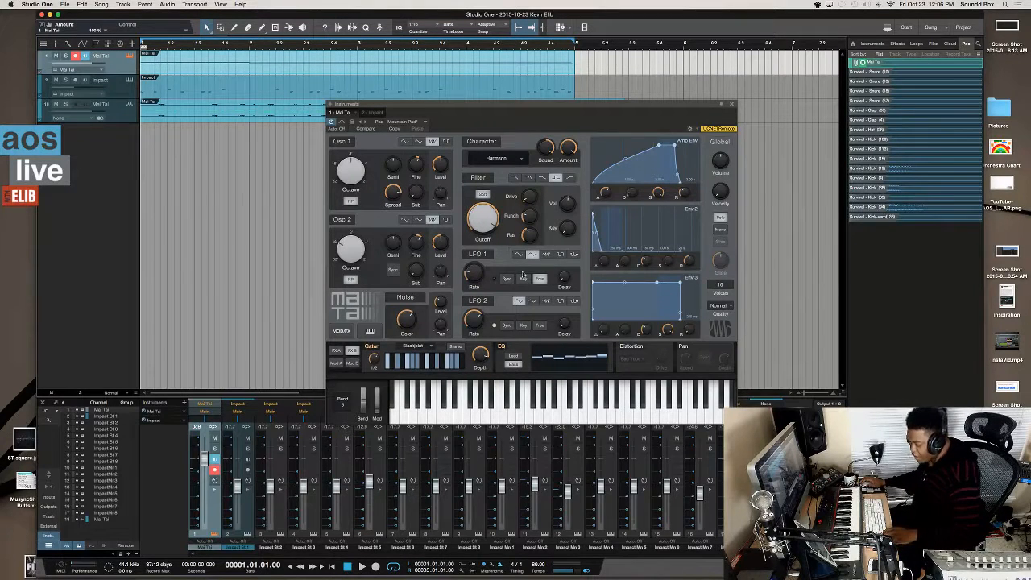
- Play the recorded part and lower the Amp Env sustain slightly while shortening its attack
{"action": "key", "text": "space"}
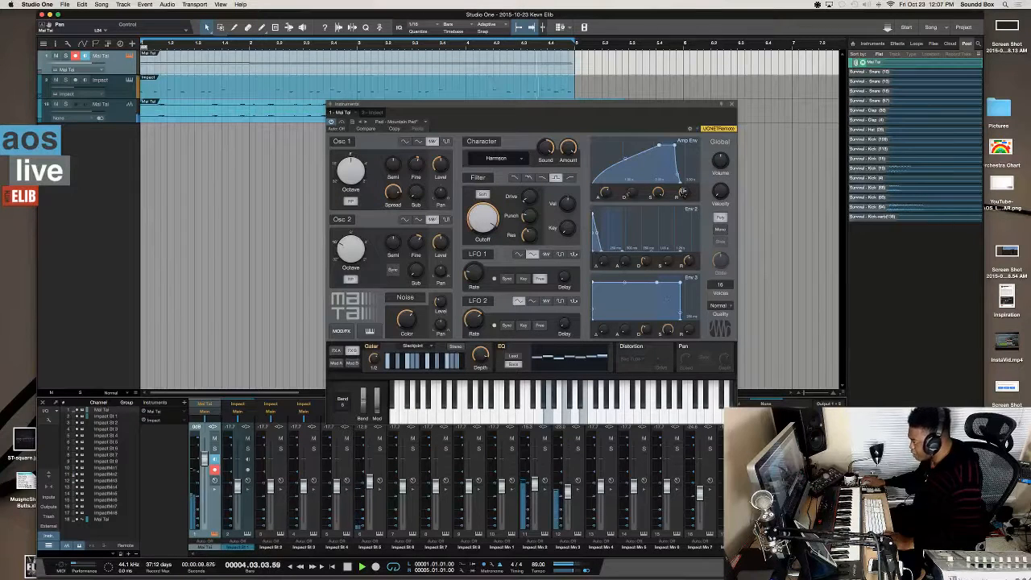
{"action": "mouse_move", "coordinate": [681, 194]}
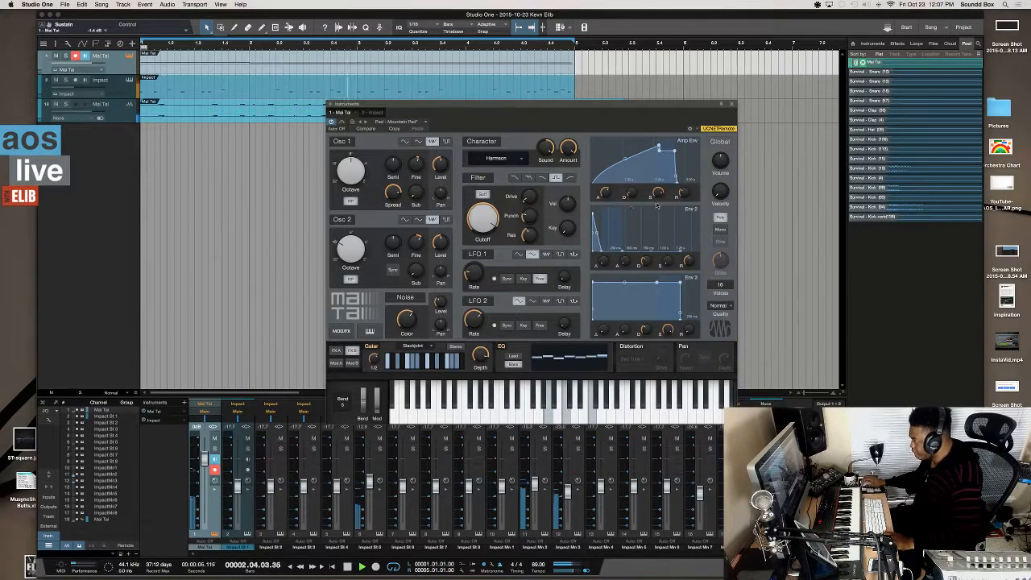
{"action": "mouse_move", "coordinate": [628, 196]}
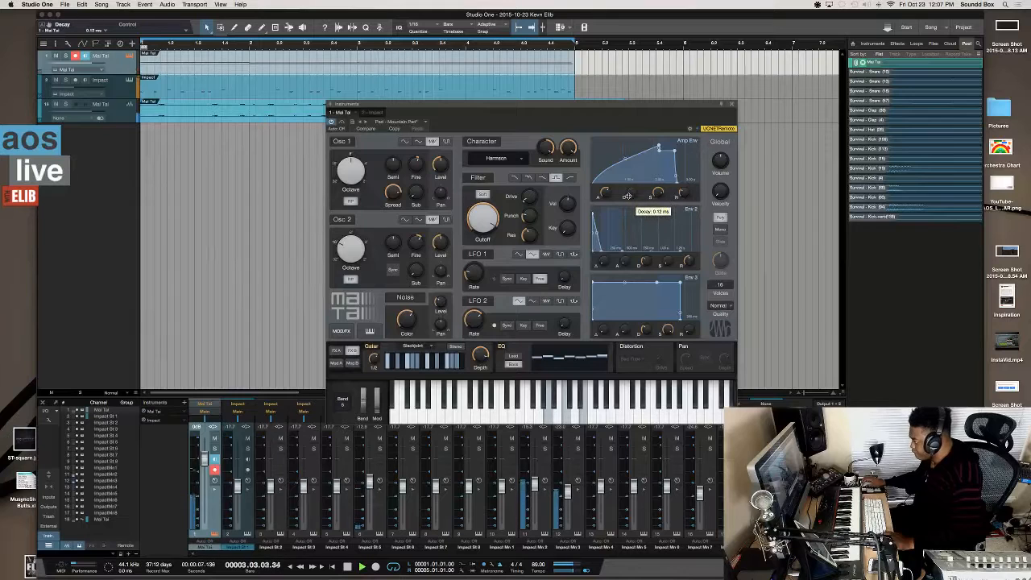
{"action": "left_click_drag", "start_coordinate": [603, 194], "coordinate": [602, 196]}
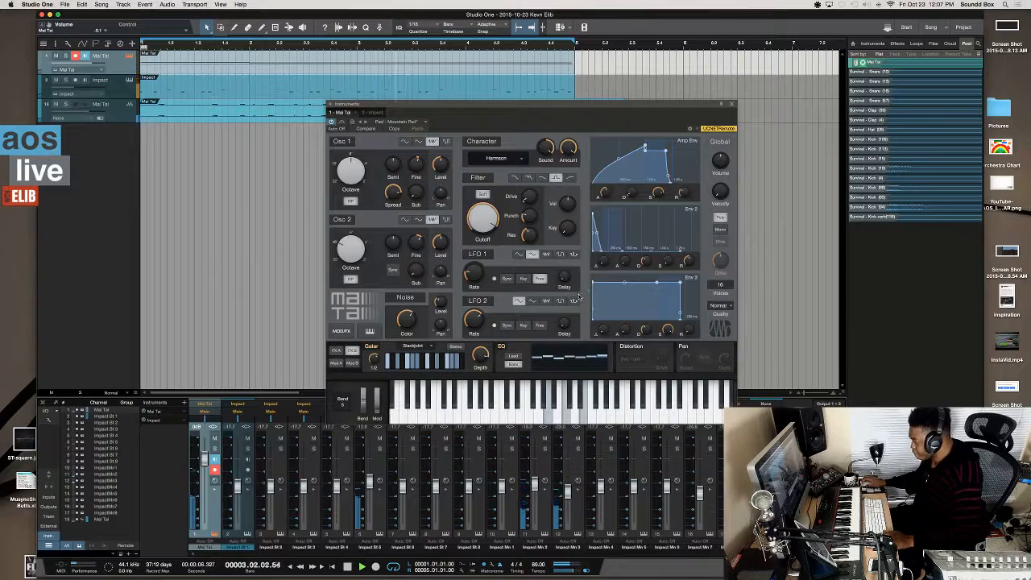
- Compare the HP12 and LP12 Ladder filter types over the playing loop and settle on BP12 Ladder
{"action": "left_click", "coordinate": [568, 179]}
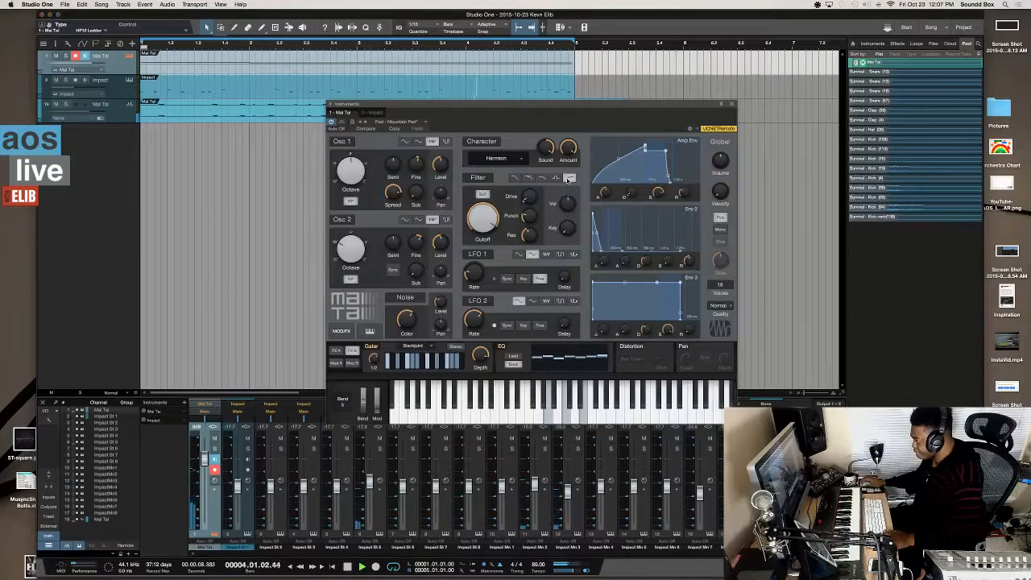
{"action": "left_click", "coordinate": [555, 178]}
{"action": "left_click", "coordinate": [542, 178]}
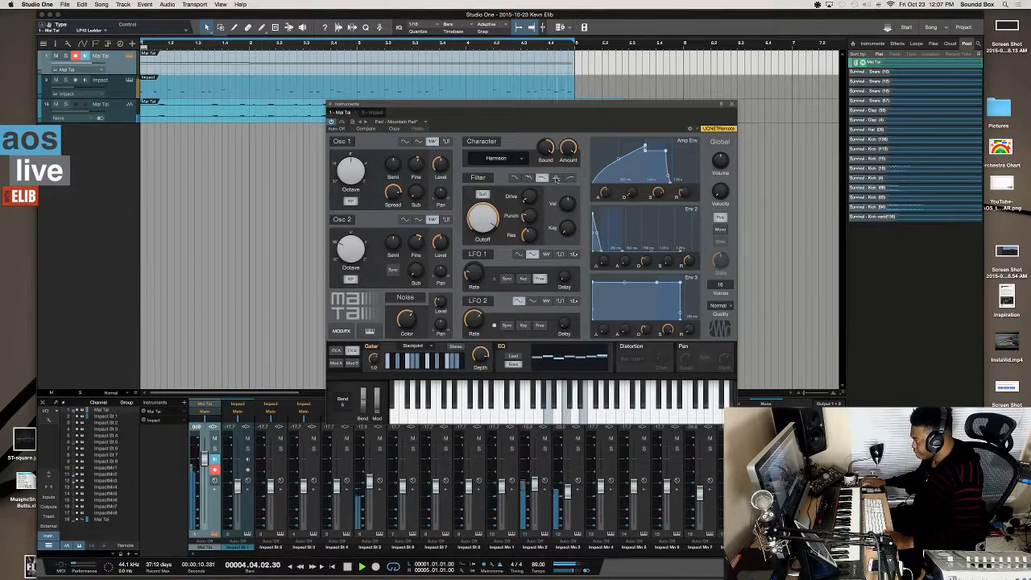
{"action": "left_click", "coordinate": [556, 178]}
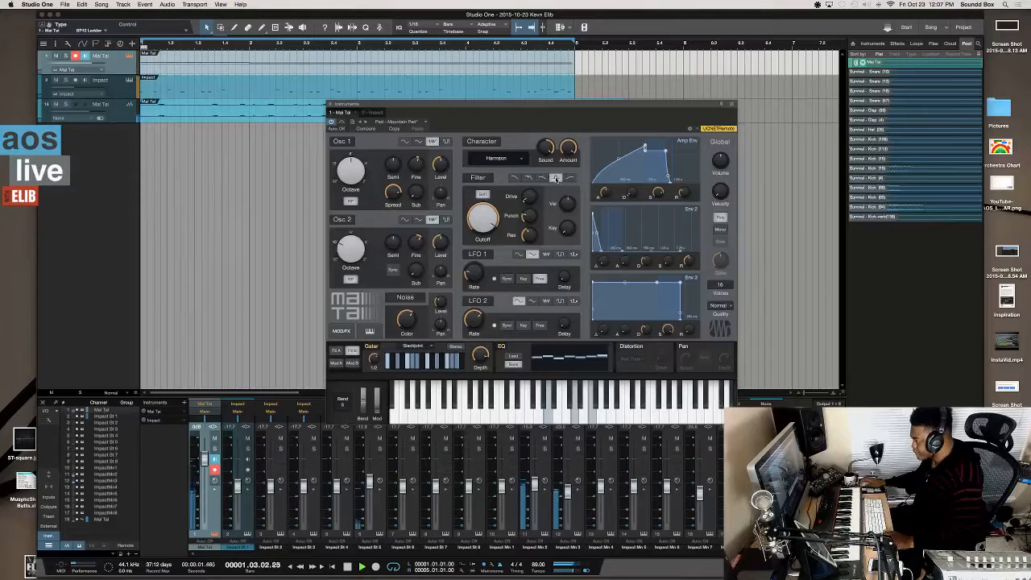
{"action": "key", "text": "space"}
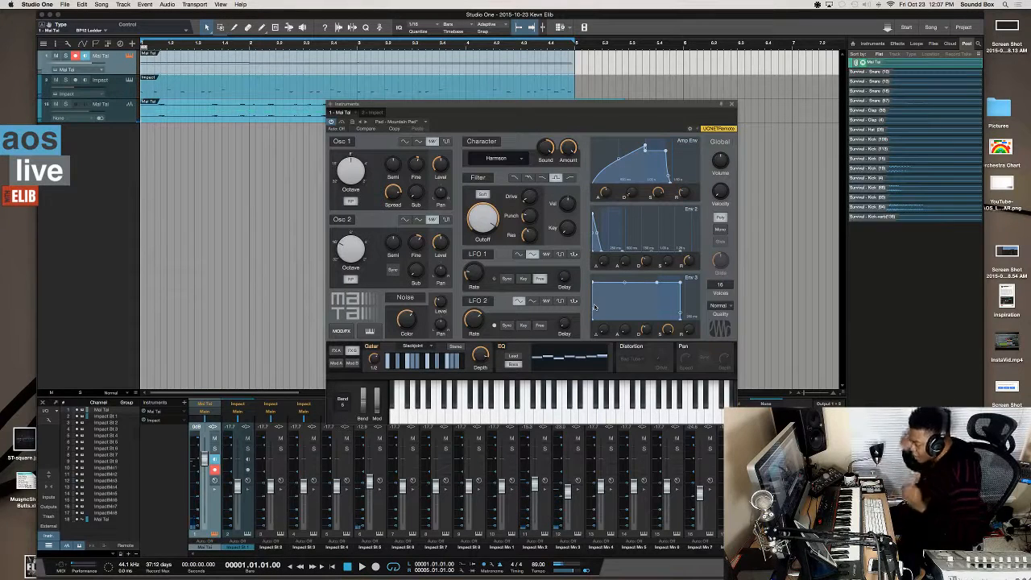
- Reshape Mai Tai's EQ over the playing loop by cutting a low band and boosting the middle bands
{"action": "key", "text": "space"}
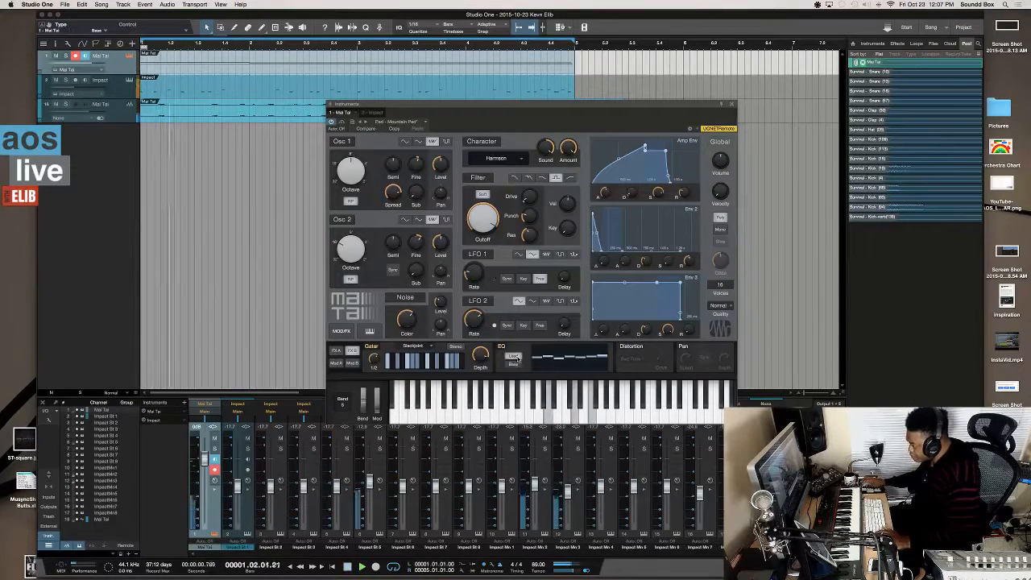
{"action": "left_click_drag", "start_coordinate": [547, 357], "coordinate": [578, 356]}
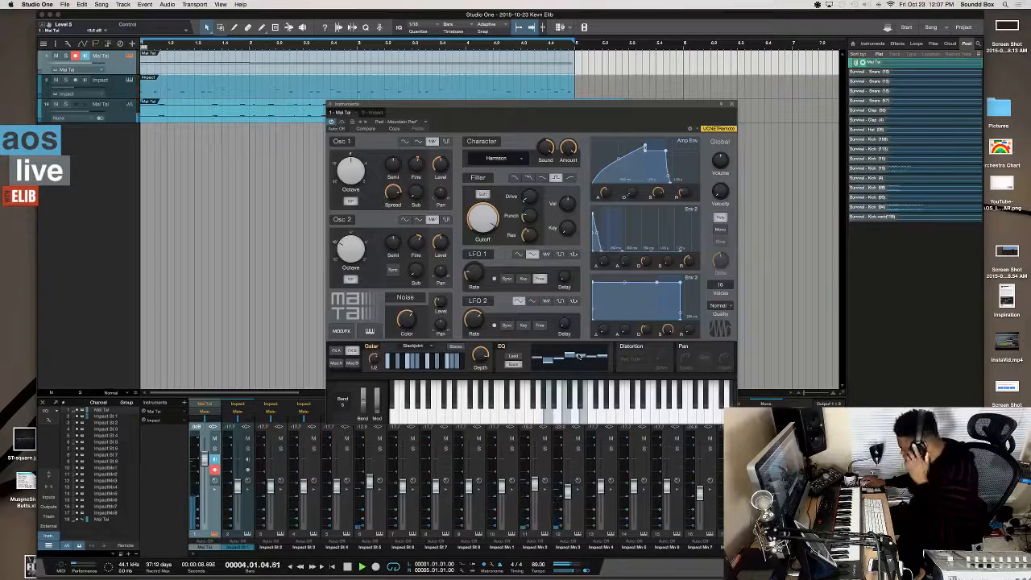
{"action": "key", "text": "space"}
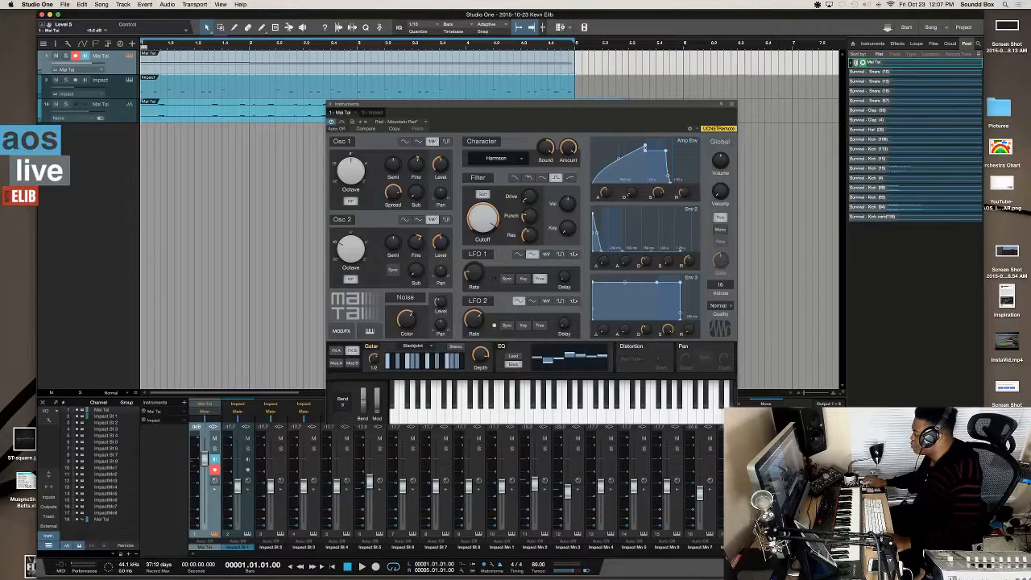
- Shrink the song window to reach the browser preview, audition the Mai Tai audio file, and enlarge the window again
{"action": "key", "text": "super+Tab"}
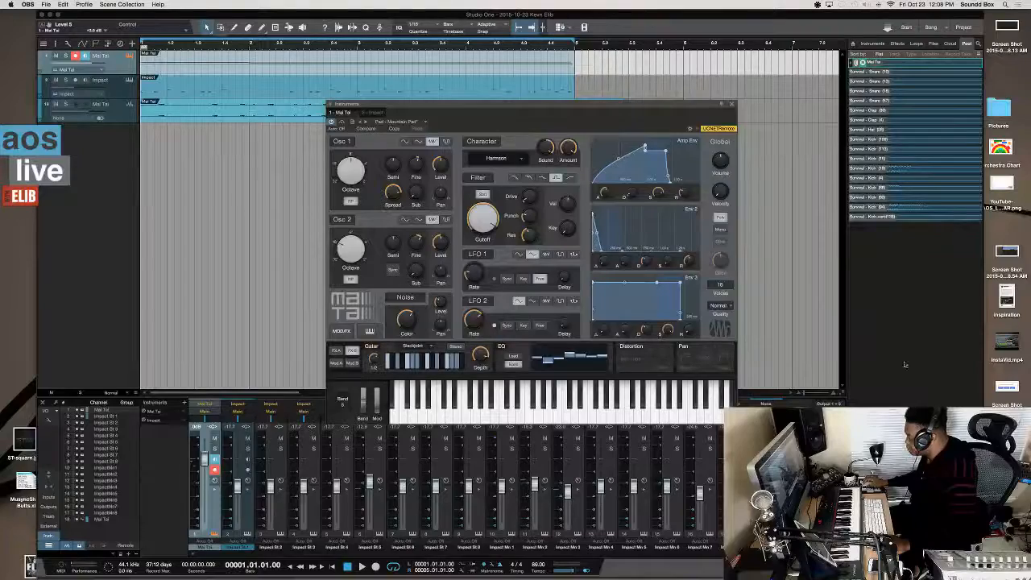
{"action": "left_click", "coordinate": [904, 339]}
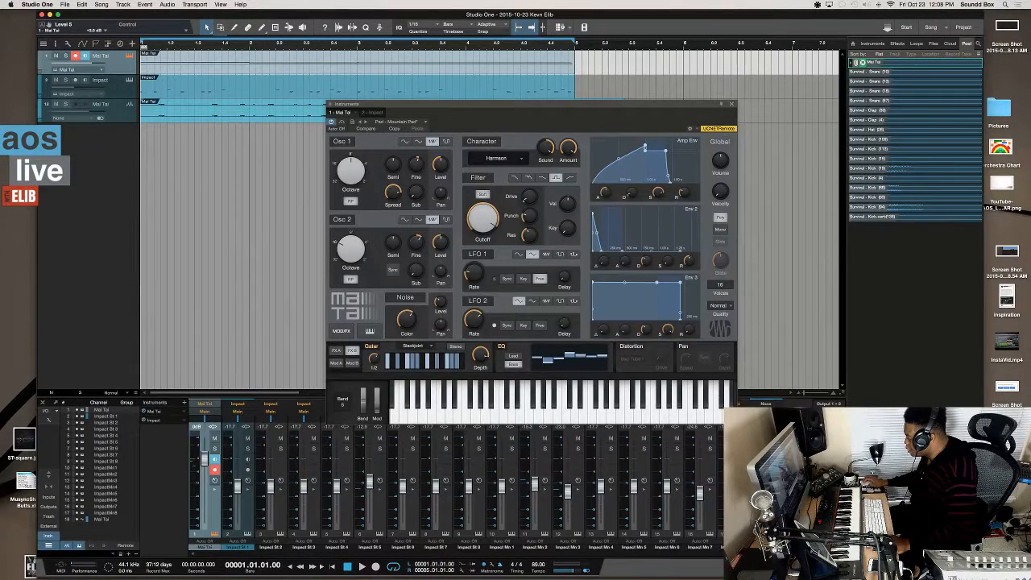
{"action": "left_click_drag", "start_coordinate": [983, 576], "coordinate": [1016, 412]}
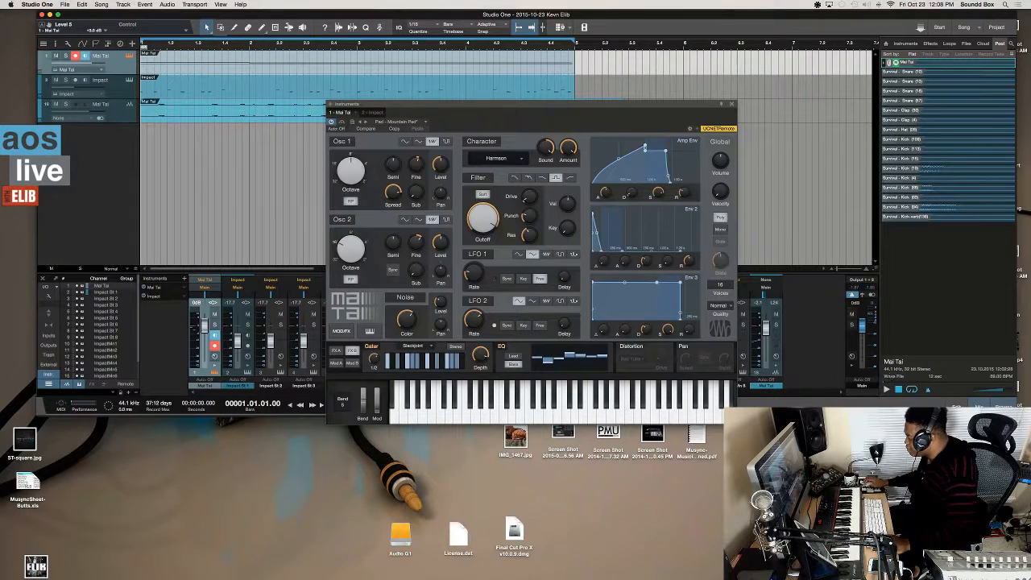
{"action": "key", "text": "super+Tab"}
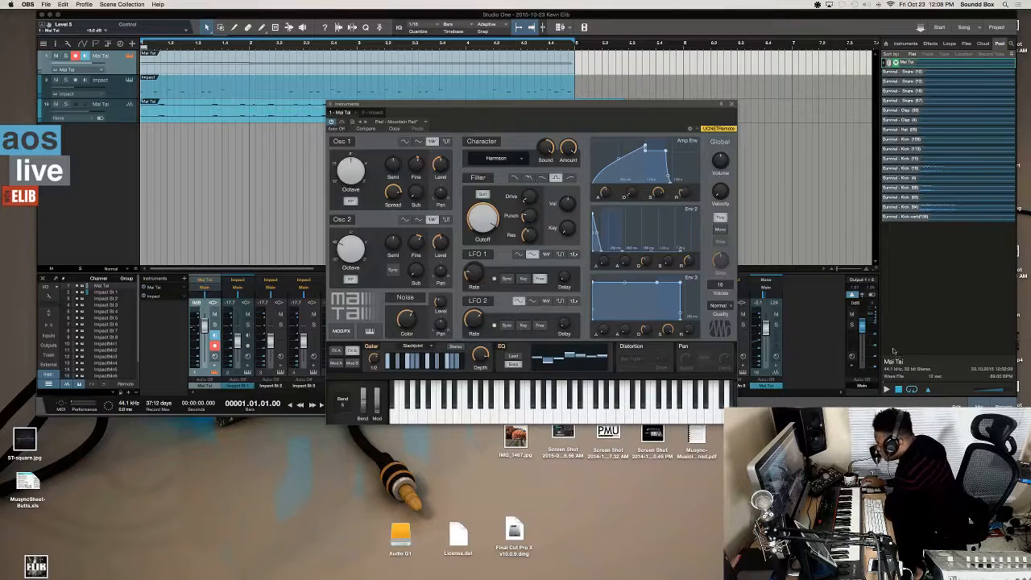
{"action": "left_click", "coordinate": [886, 390]}
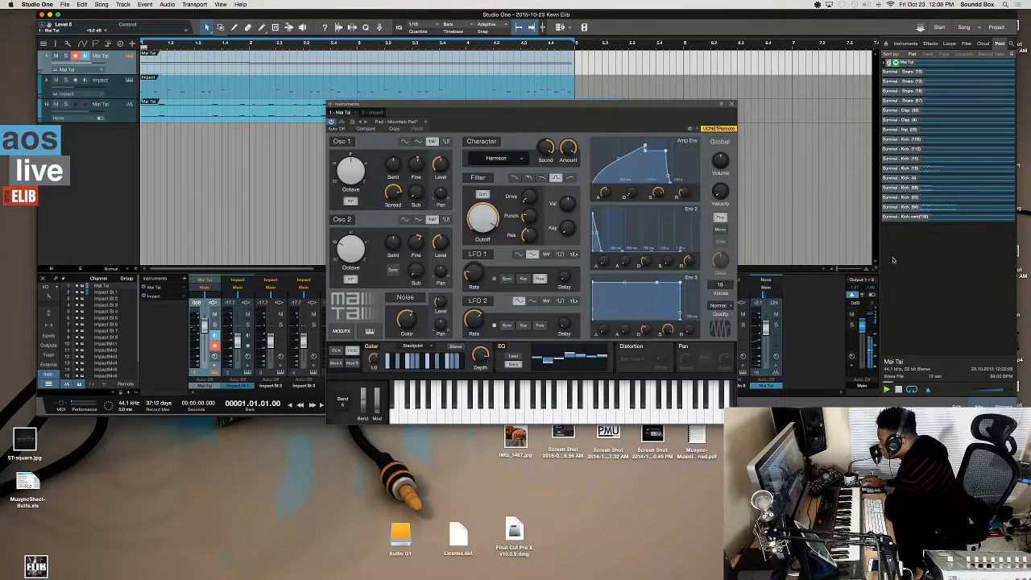
{"action": "left_click", "coordinate": [899, 390]}
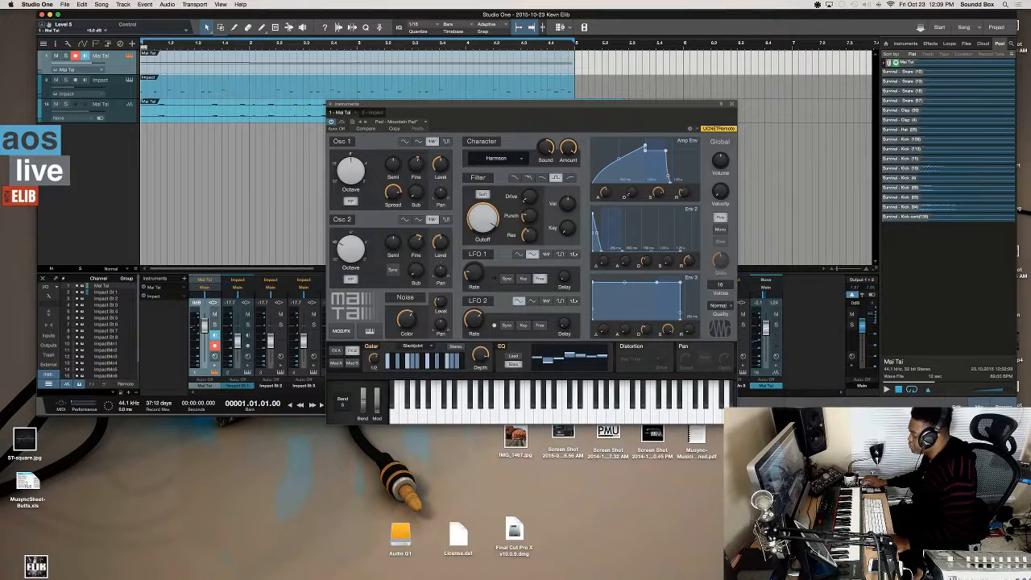
{"action": "left_click_drag", "start_coordinate": [1017, 416], "coordinate": [1001, 576]}
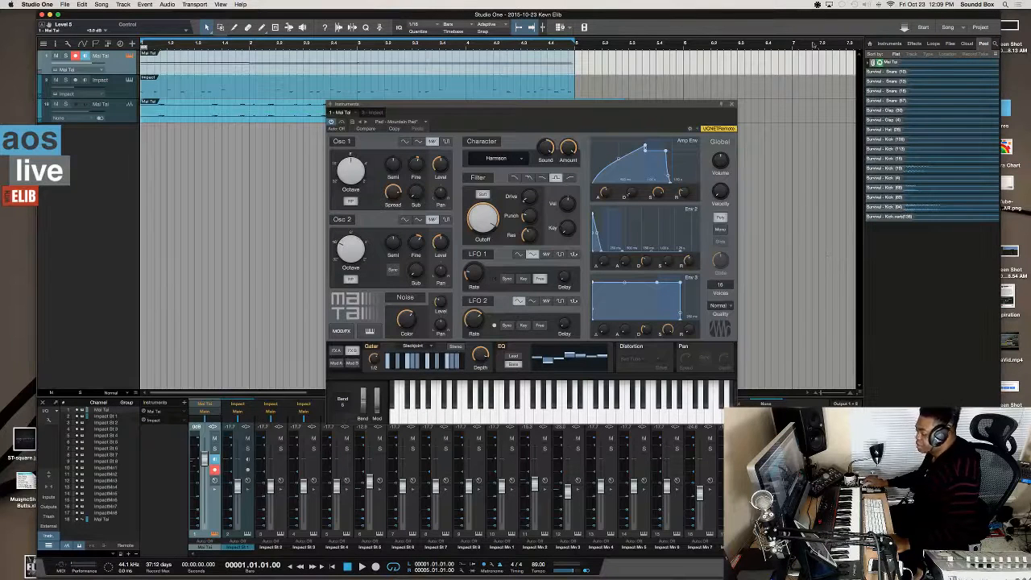
- Play the loop and lower the Mai Tai instrument channel's volume to balance it with the drums
{"action": "key", "text": "space"}
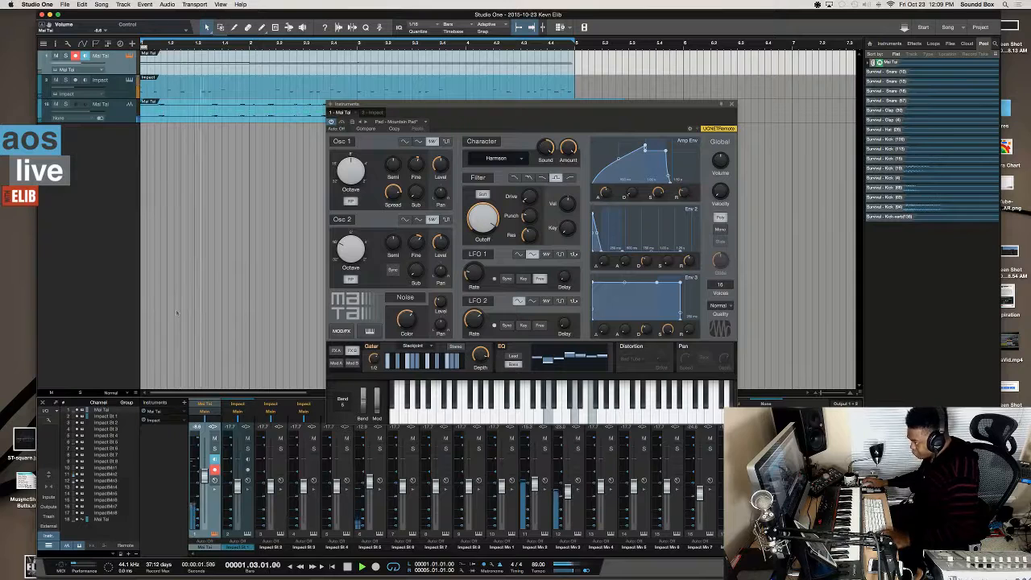
{"action": "key", "text": "space"}
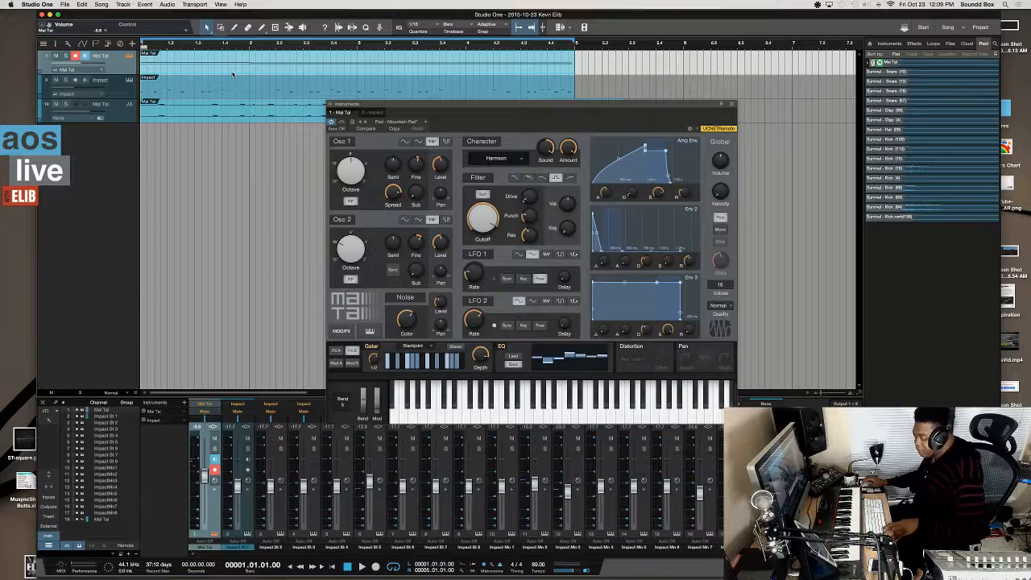
- Bounce the new Mai Tai part to an audio track and undo the bounce
{"action": "key", "text": "super+b"}
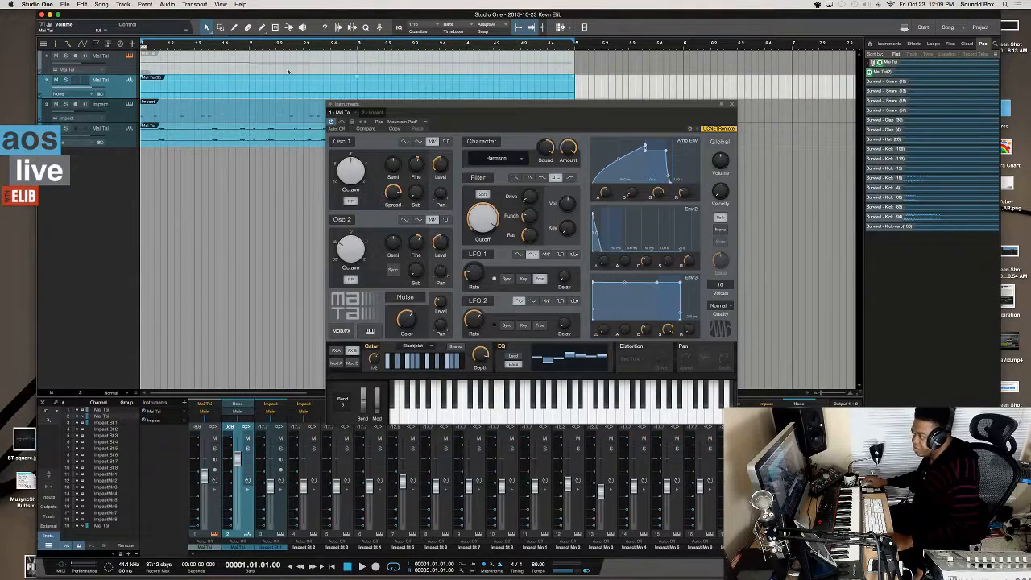
{"action": "key", "text": "super+z"}
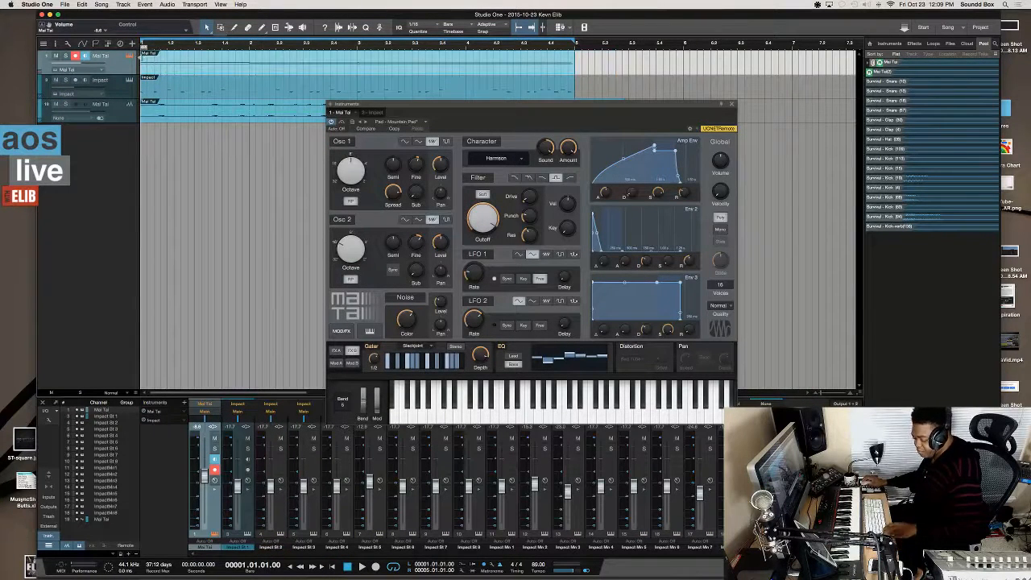
- Bounce the recorded Mai Tai part to an audio track, audition the bounce soloed, unsolo it and stop playback
{"action": "scroll", "coordinate": [284, 62], "scroll_direction": "right", "scroll_amount": 2}
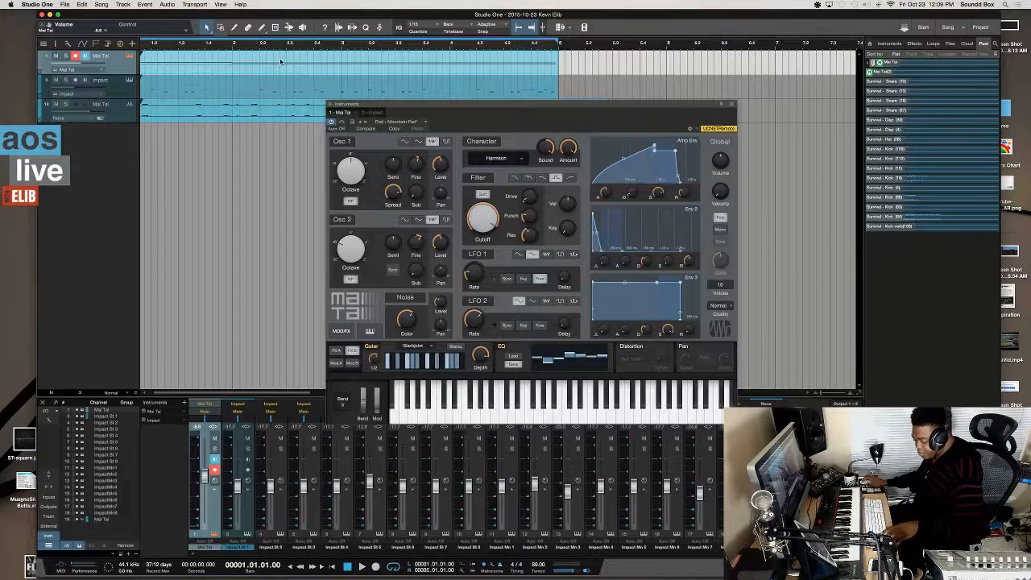
{"action": "key", "text": "super+b"}
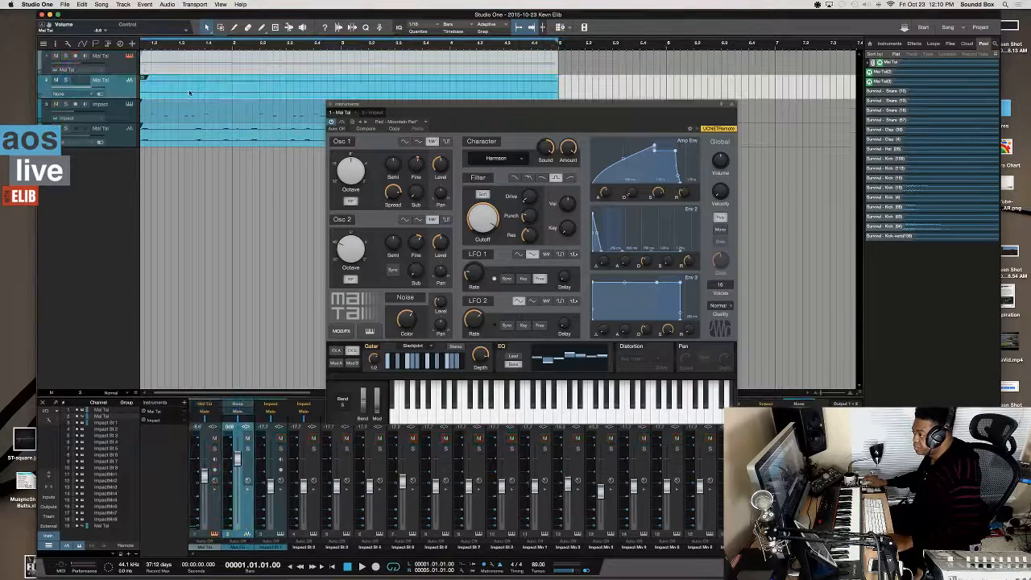
{"action": "left_click", "coordinate": [64, 80]}
{"action": "key", "text": "space"}
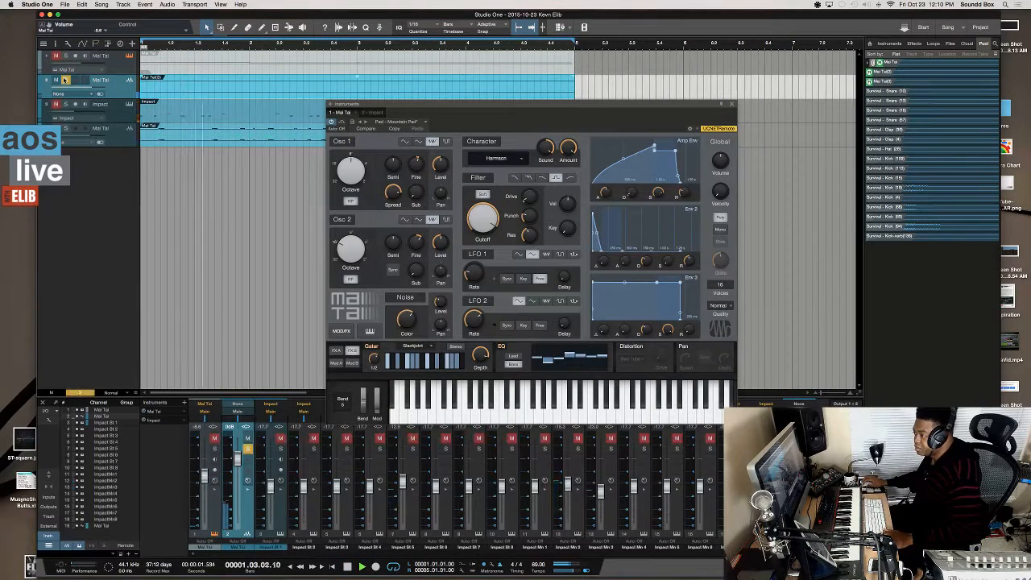
{"action": "left_click", "coordinate": [65, 80]}
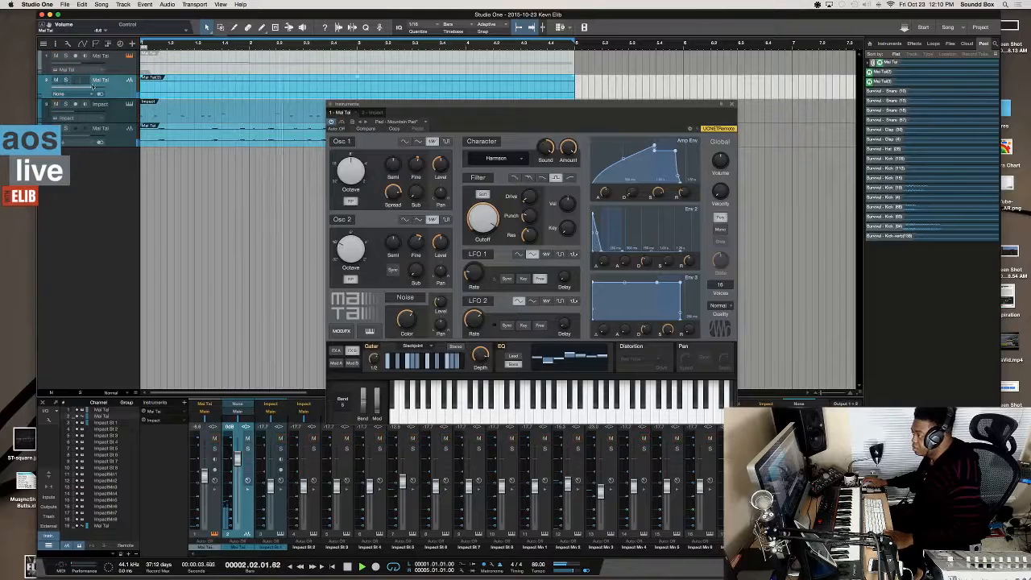
{"action": "key", "text": "space"}
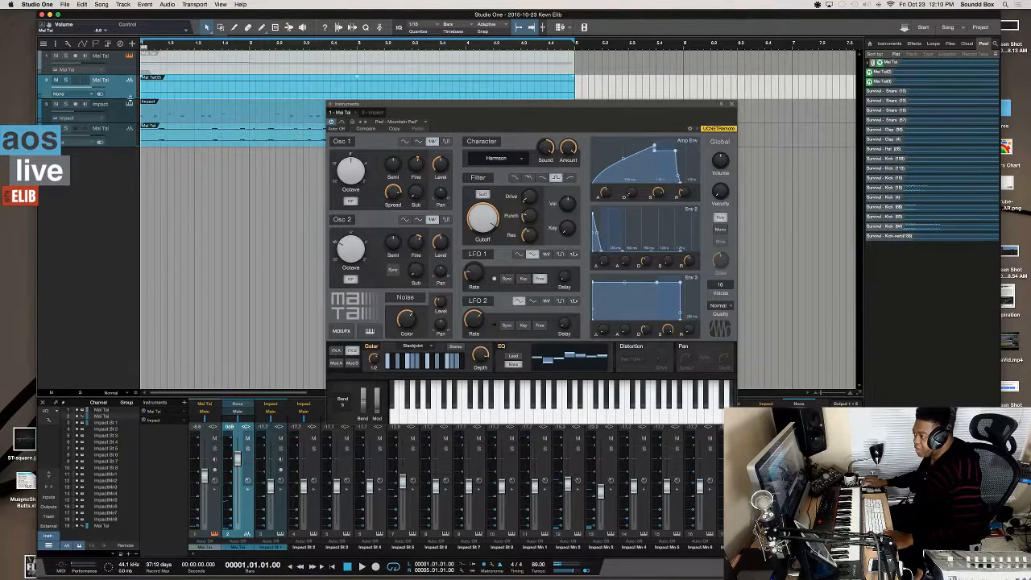
- Delete the original note part from the Mai Tai instrument track and show the instrument list in the browser
{"action": "left_click", "coordinate": [130, 71]}
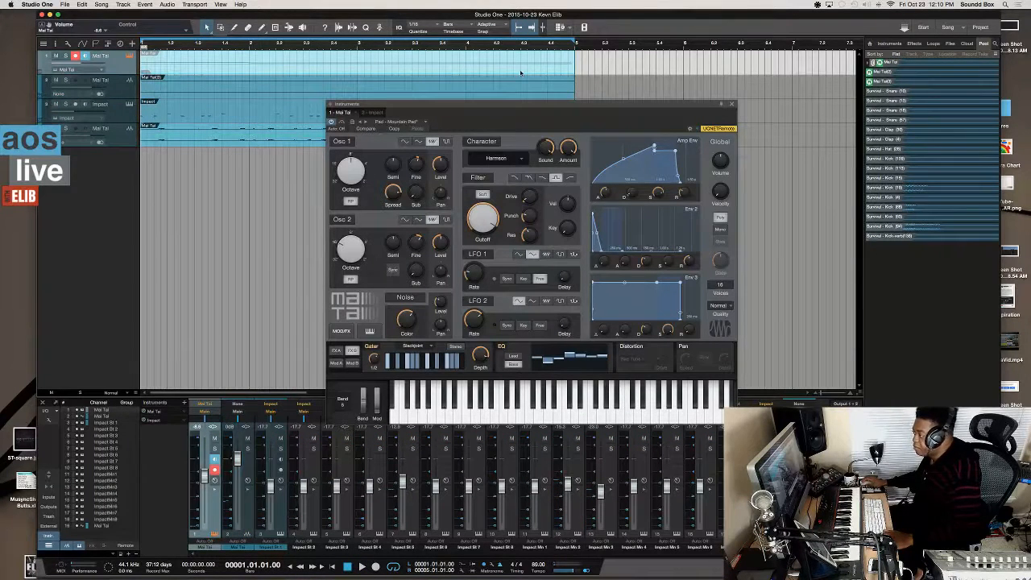
{"action": "left_click", "coordinate": [895, 43]}
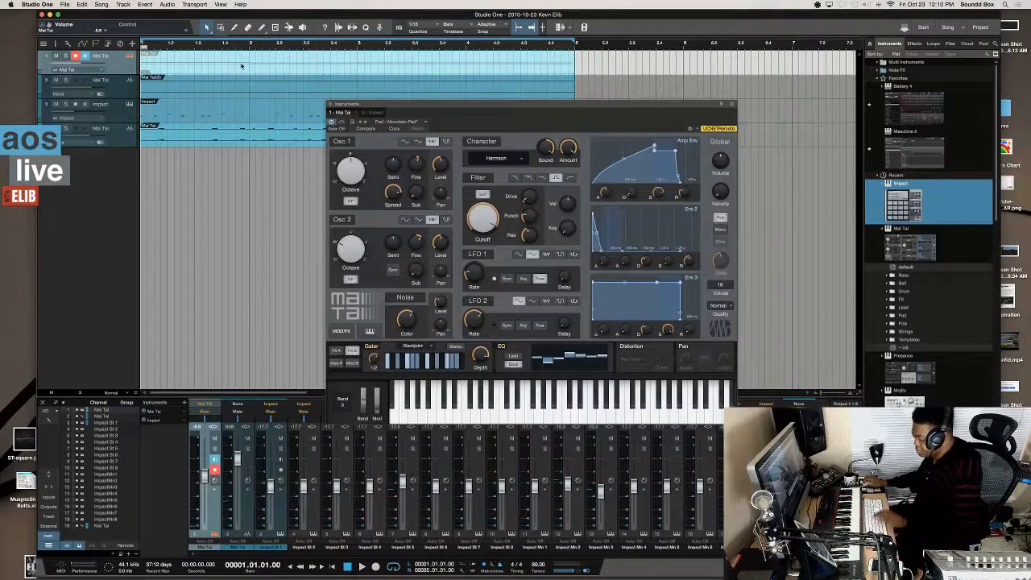
{"action": "key", "text": "Delete"}
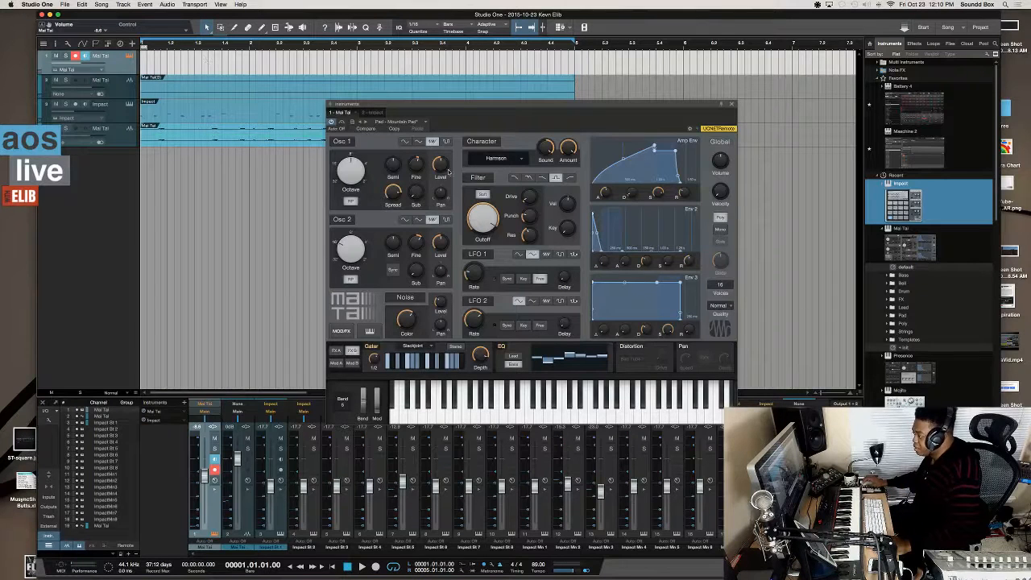
- Load Mai Tai's Pulserpad pad preset, shorten the Amp Env release and set the filter type to LP12 Ladder
{"action": "left_click", "coordinate": [364, 122]}
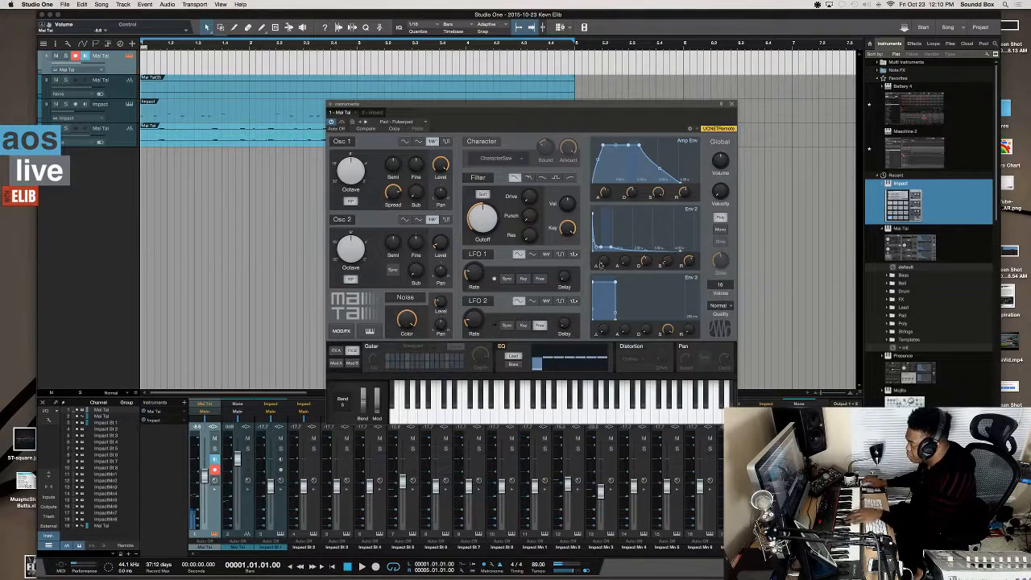
{"action": "left_click_drag", "start_coordinate": [691, 195], "coordinate": [681, 196]}
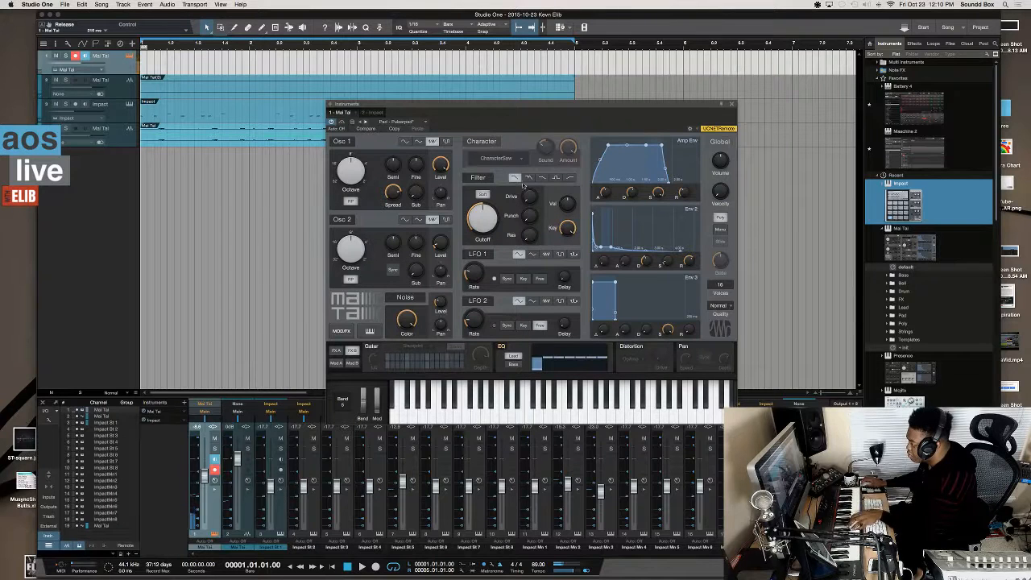
{"action": "left_click", "coordinate": [542, 177]}
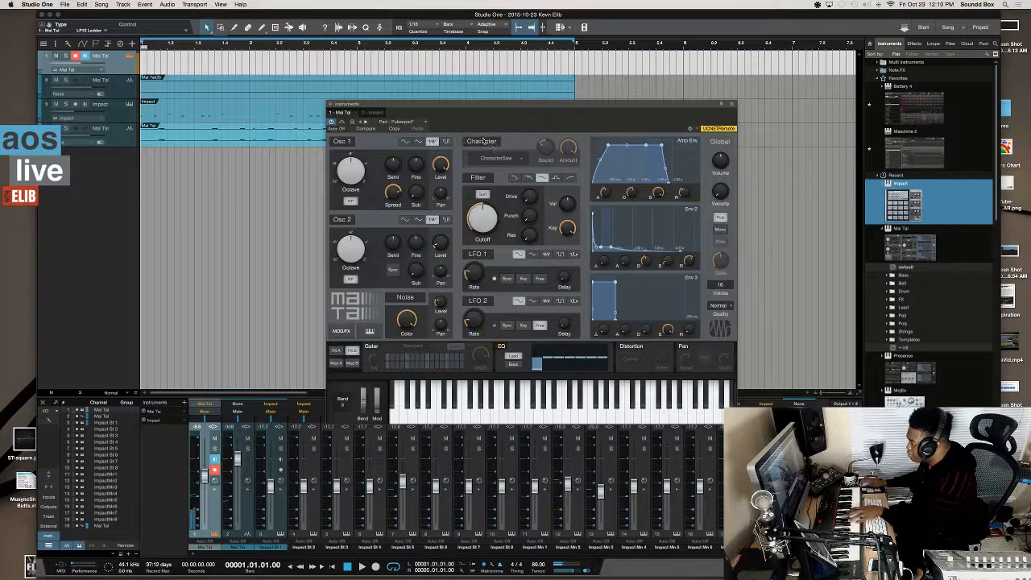
- Try the Ampog and Fuzzarmonica characters while playing, and set Mai Tai's Character to Harmoon
{"action": "left_click", "coordinate": [511, 159]}
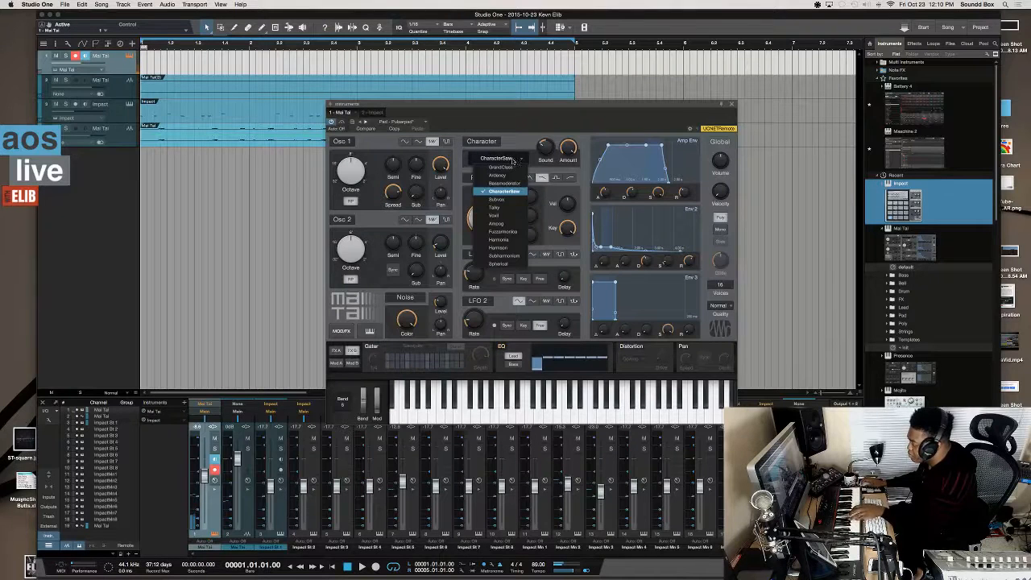
{"action": "left_click", "coordinate": [494, 223]}
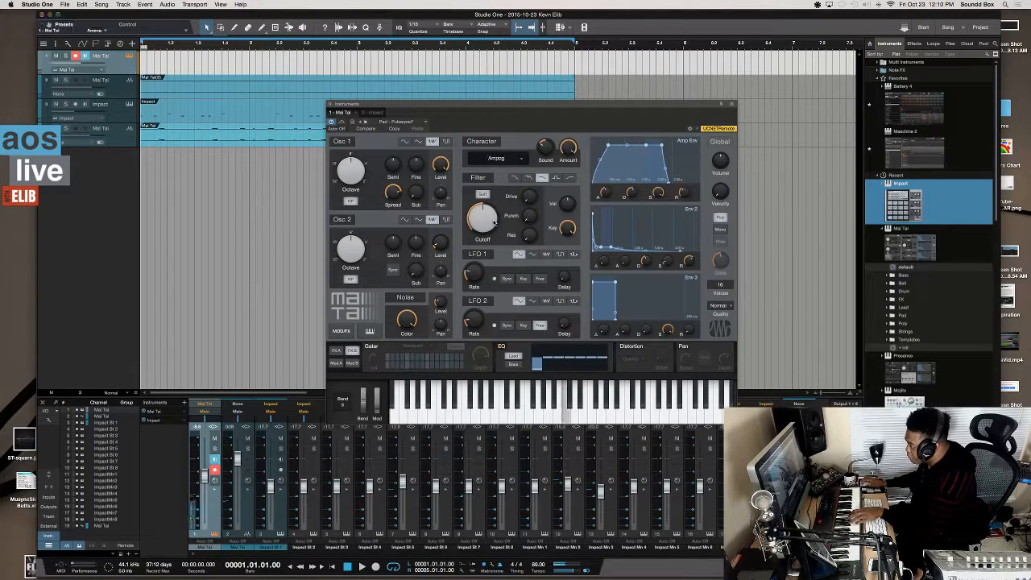
{"action": "left_click", "coordinate": [503, 157]}
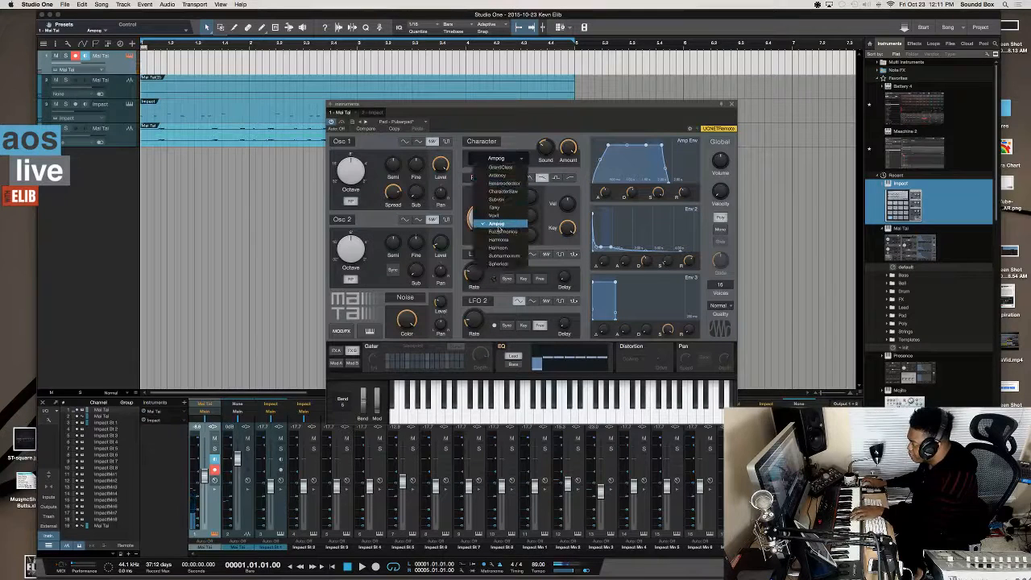
{"action": "left_click", "coordinate": [498, 229]}
{"action": "left_click", "coordinate": [503, 158]}
{"action": "left_click", "coordinate": [494, 232]}
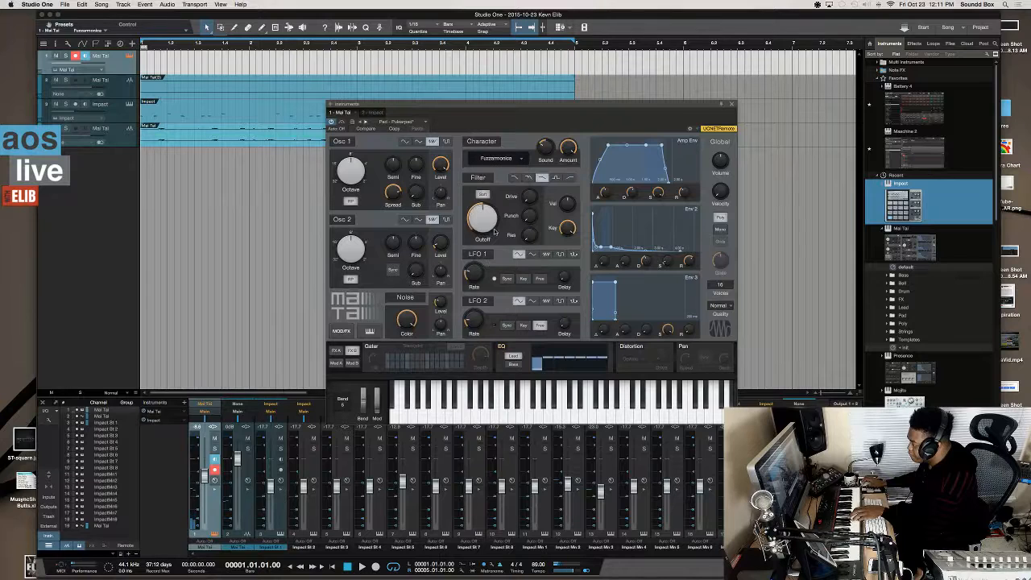
{"action": "left_click", "coordinate": [508, 159]}
{"action": "left_click", "coordinate": [499, 249]}
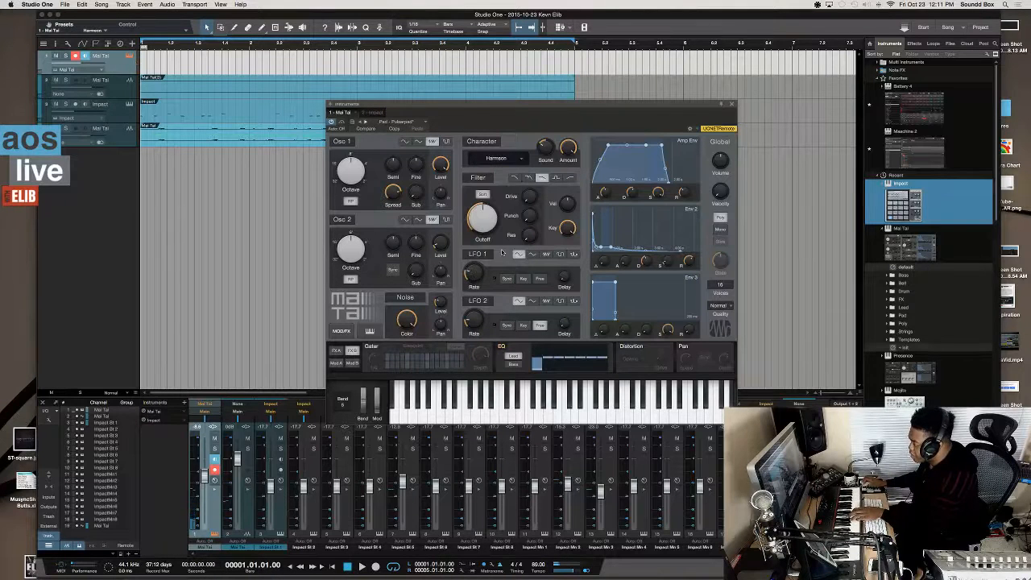
- Lower Mai Tai's Noise color and raise the LFO 2 to filter cutoff amount in modulation slot 4
{"action": "left_click_drag", "start_coordinate": [409, 322], "coordinate": [411, 348]}
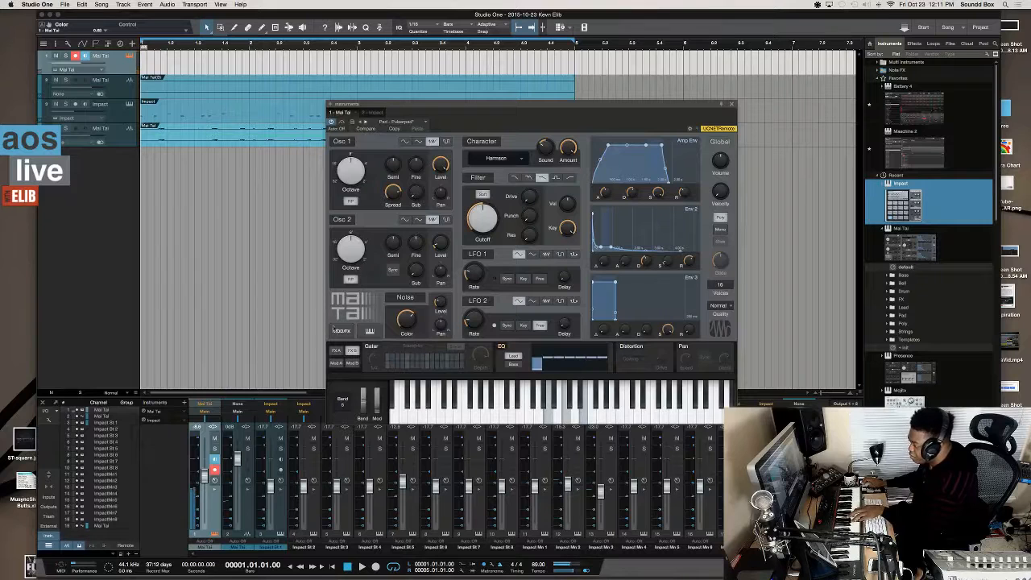
{"action": "left_click", "coordinate": [338, 330]}
{"action": "left_click", "coordinate": [339, 330]}
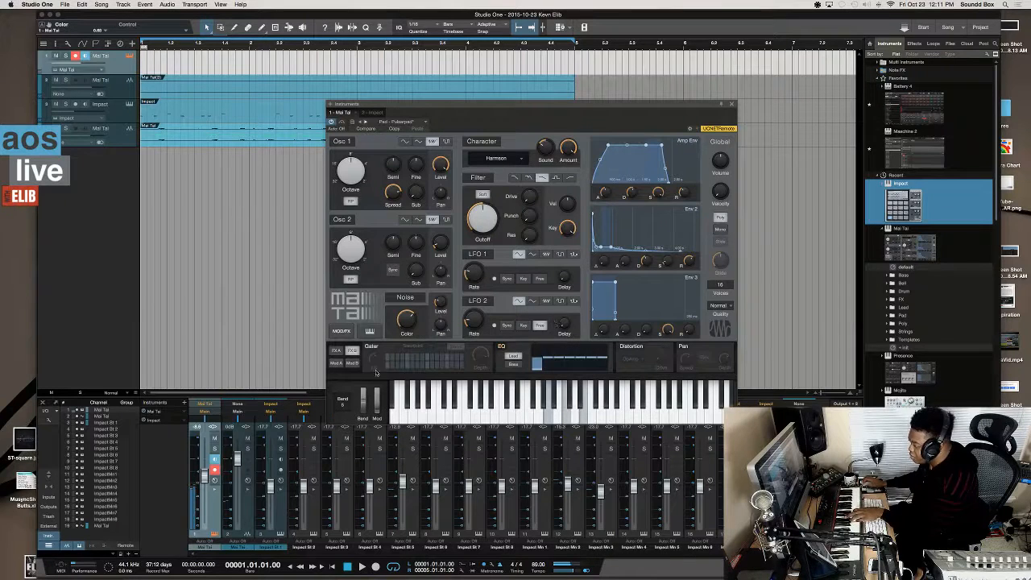
{"action": "left_click", "coordinate": [339, 365]}
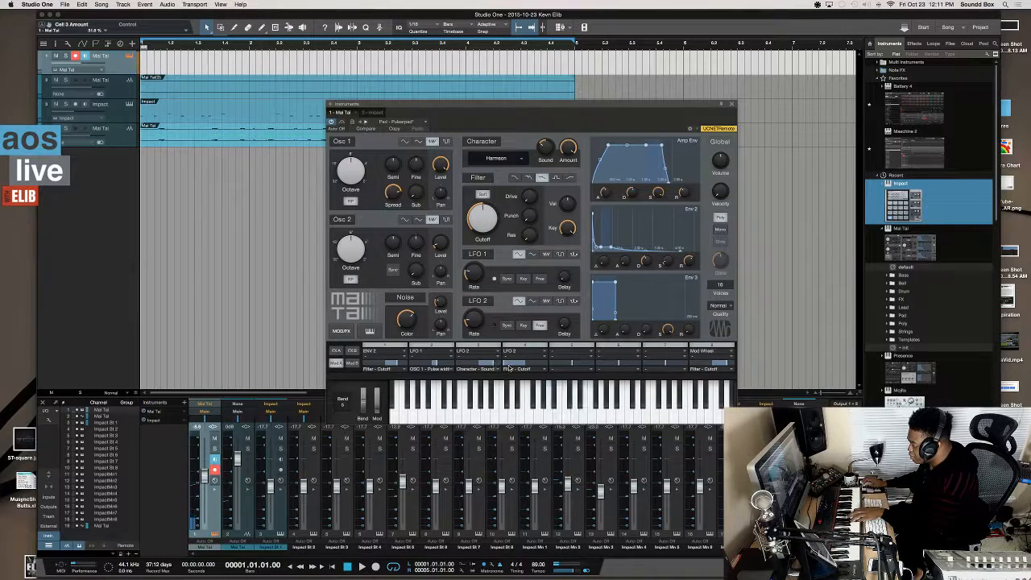
{"action": "left_click_drag", "start_coordinate": [507, 364], "coordinate": [543, 368]}
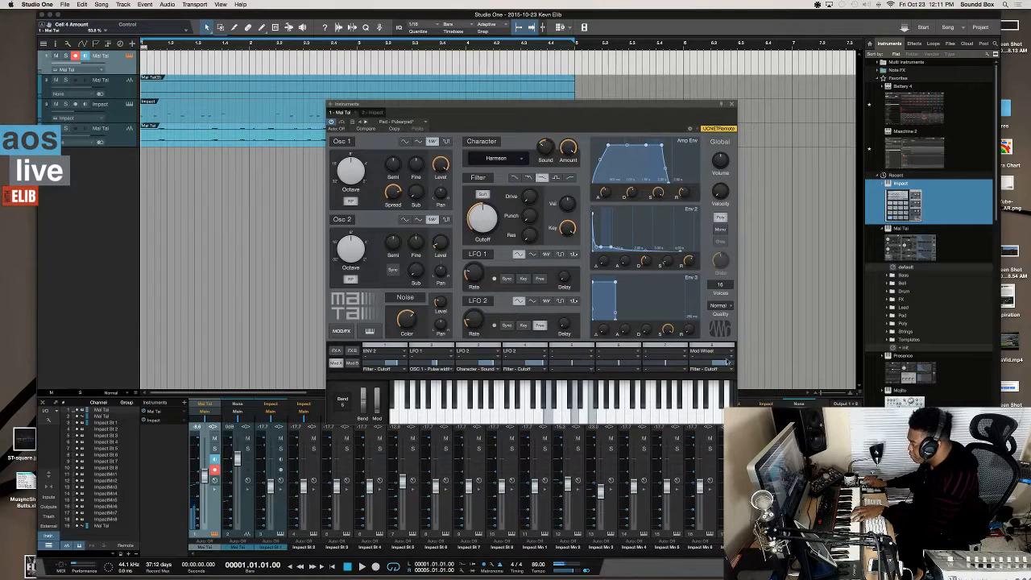
- In modulation slot 5, try LFO 1 as the secondary source, raise the amount and switch the source to ENV 3
{"action": "left_click", "coordinate": [684, 357]}
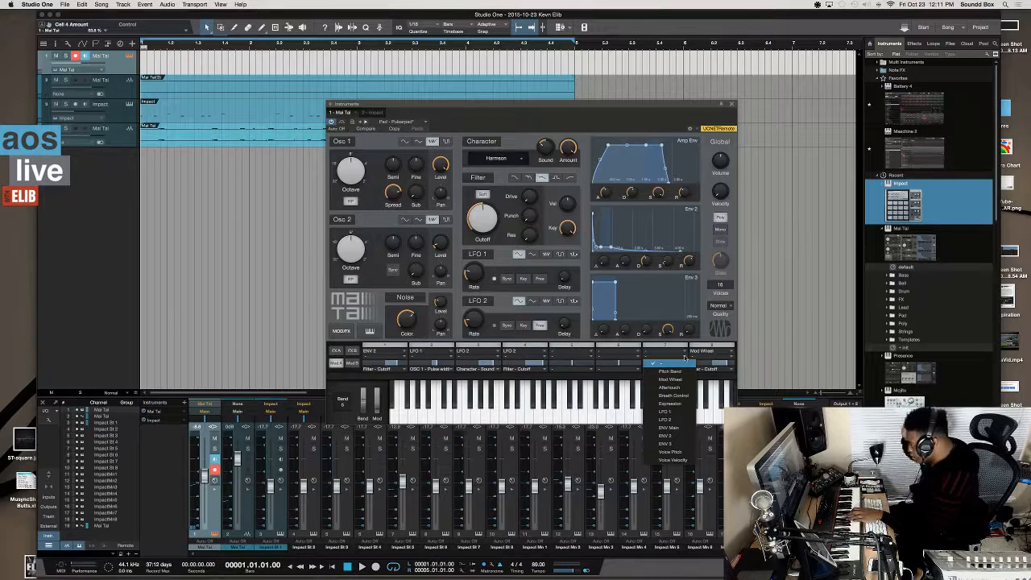
{"action": "left_click", "coordinate": [591, 358]}
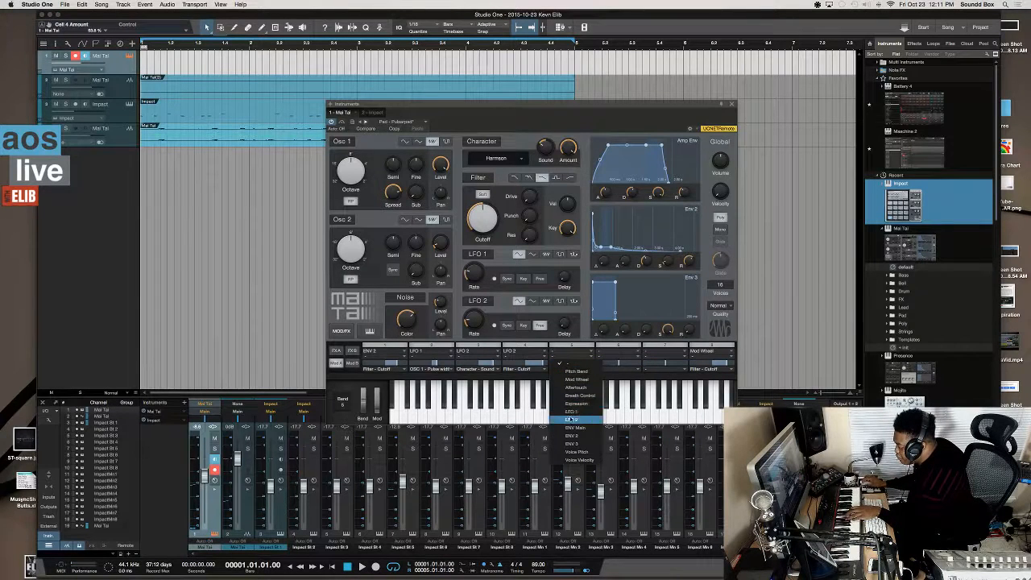
{"action": "left_click", "coordinate": [572, 412]}
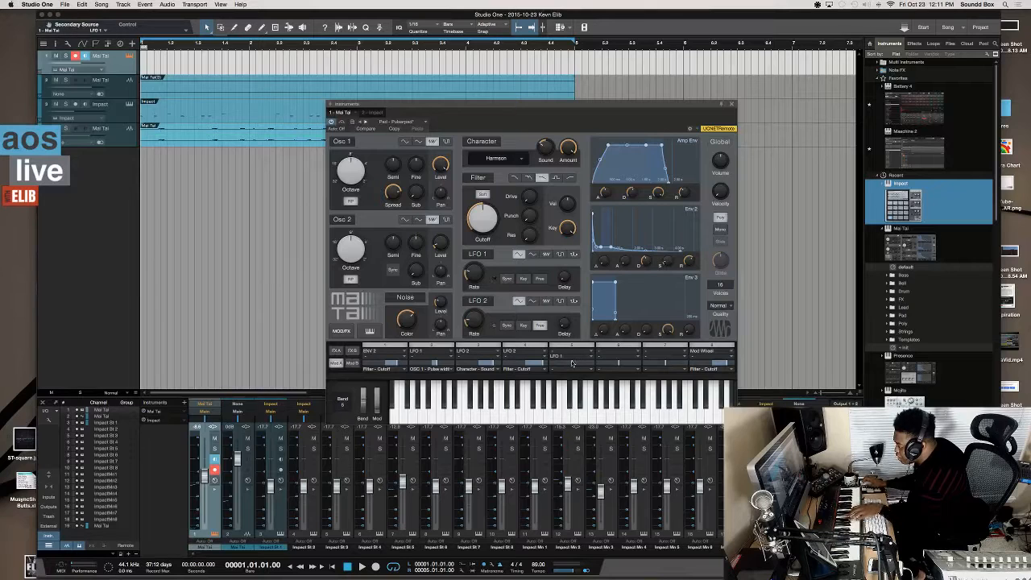
{"action": "mouse_move", "coordinate": [572, 363]}
{"action": "left_mouse_down"}
{"action": "mouse_move", "coordinate": [591, 366]}
{"action": "mouse_move", "coordinate": [551, 368]}
{"action": "mouse_move", "coordinate": [600, 368]}
{"action": "mouse_move", "coordinate": [592, 360]}
{"action": "left_mouse_up"}
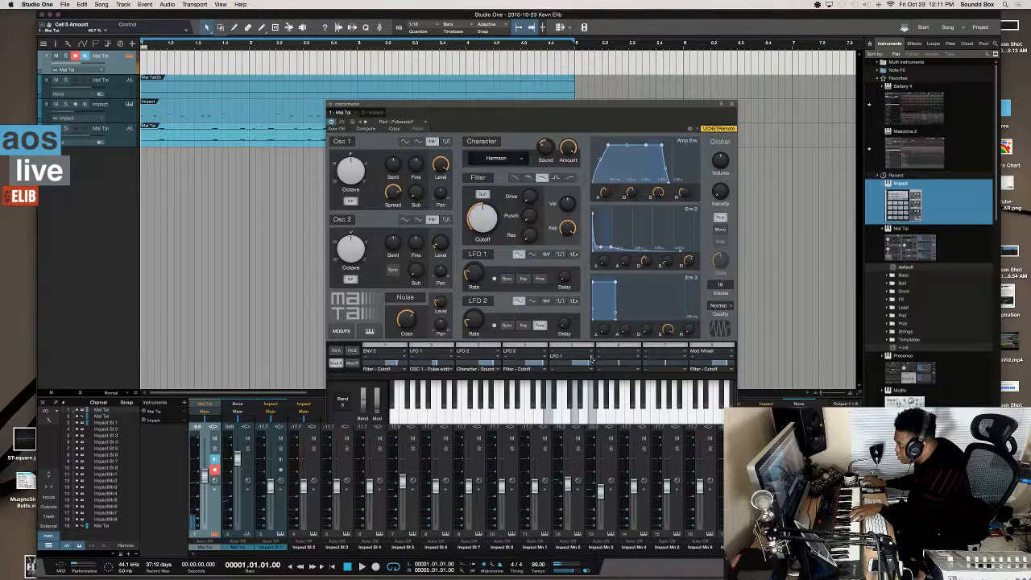
{"action": "left_click", "coordinate": [592, 360]}
{"action": "left_click", "coordinate": [580, 440]}
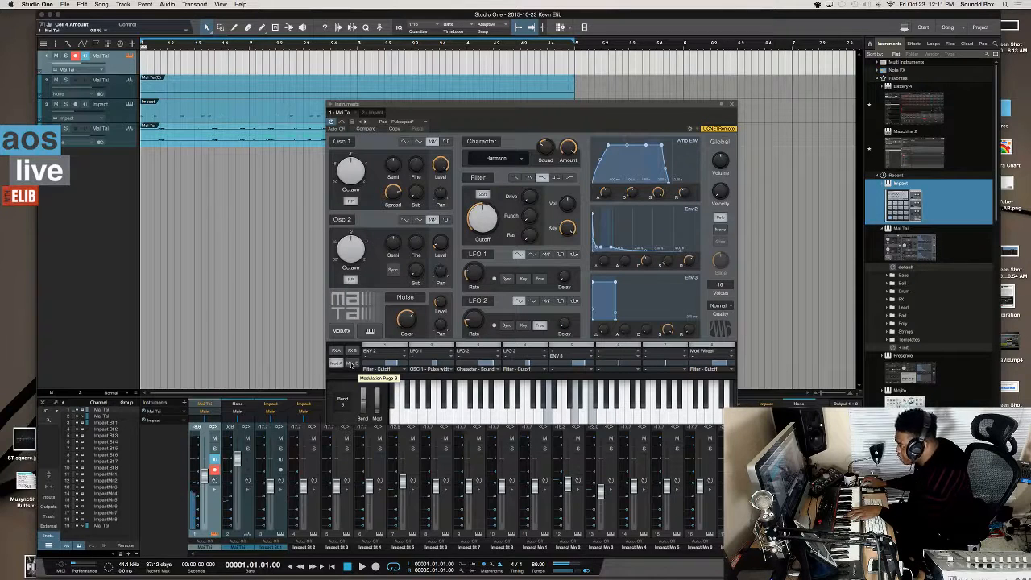
- On modulation page B, route Pitch Bend to a Frequency target in slot 9 with a small negative amount
{"action": "left_click", "coordinate": [351, 363]}
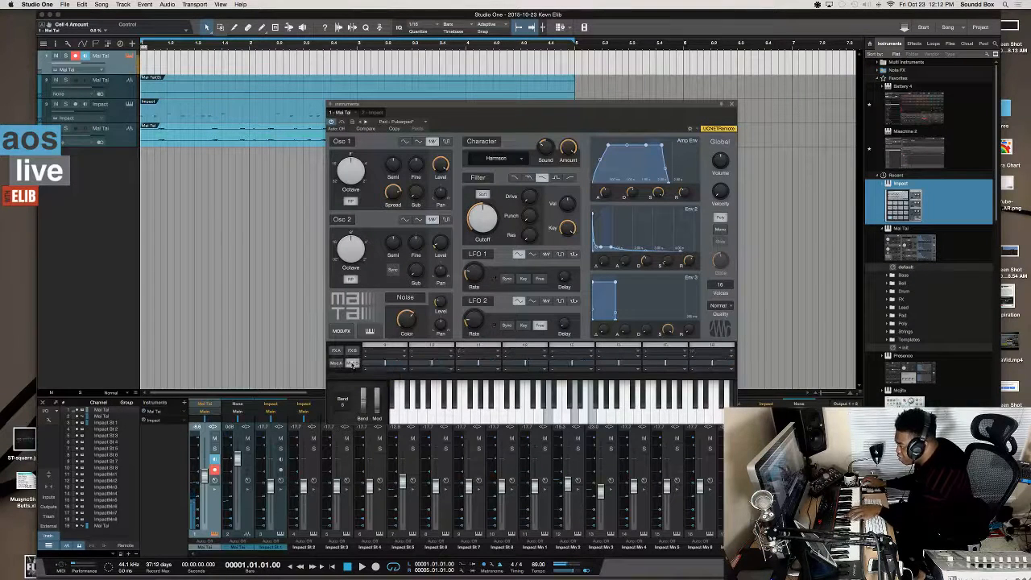
{"action": "left_click", "coordinate": [397, 363]}
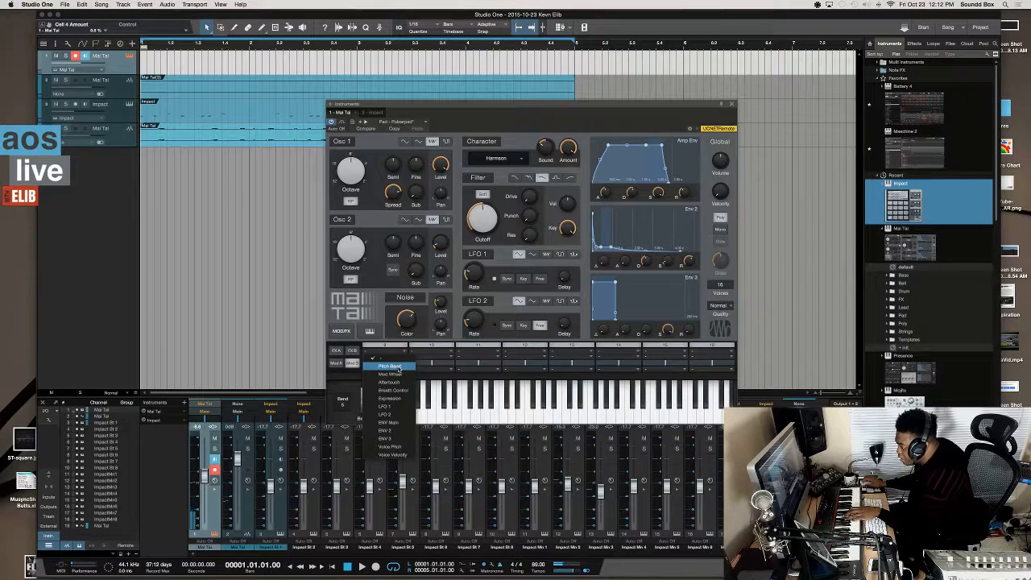
{"action": "left_click", "coordinate": [402, 366]}
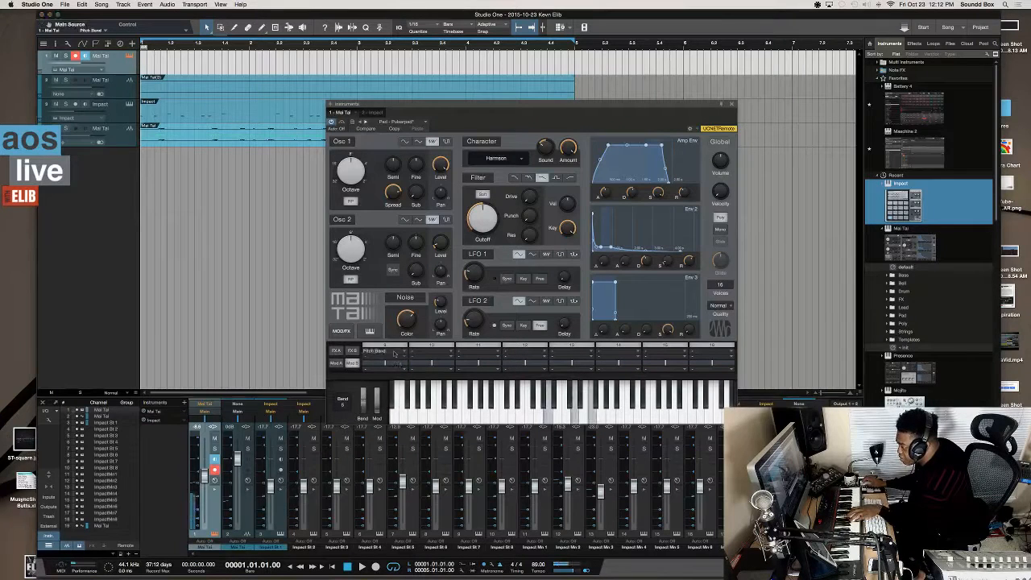
{"action": "left_click", "coordinate": [394, 352]}
{"action": "left_click", "coordinate": [394, 351]}
{"action": "left_click", "coordinate": [393, 353]}
{"action": "left_click", "coordinate": [395, 365]}
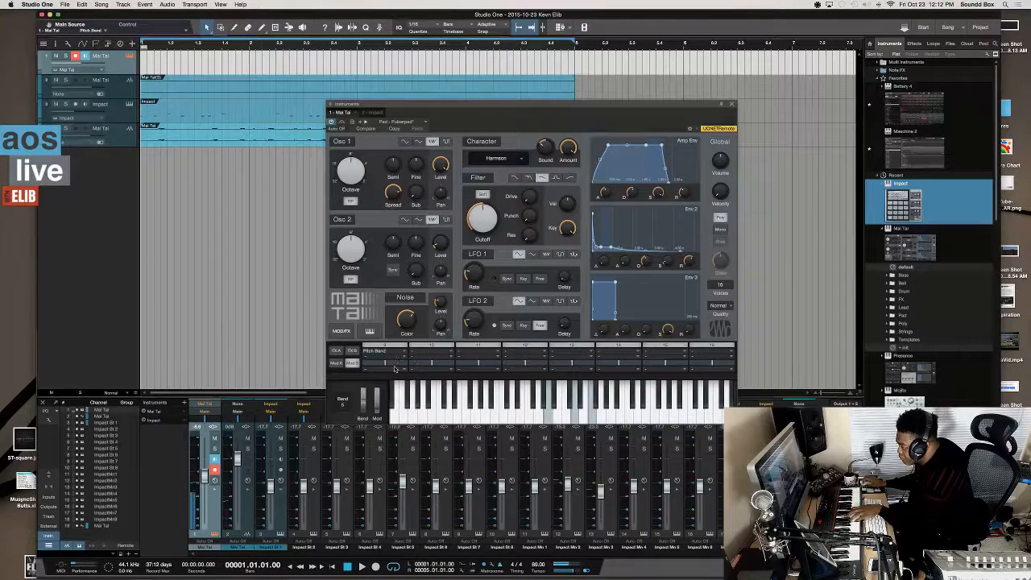
{"action": "mouse_move", "coordinate": [385, 364]}
{"action": "left_mouse_down"}
{"action": "mouse_move", "coordinate": [400, 367]}
{"action": "mouse_move", "coordinate": [368, 367]}
{"action": "left_mouse_up"}
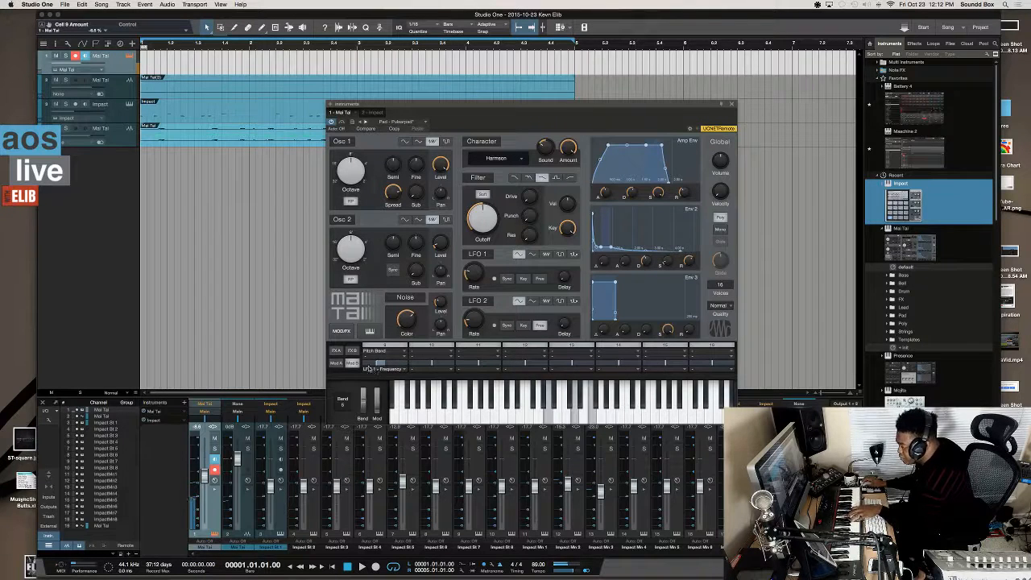
- Turn off Mai Tai's Modulation effect, and reshape its EQ by cutting the lower bands and boosting the upper ones
{"action": "left_click", "coordinate": [336, 351]}
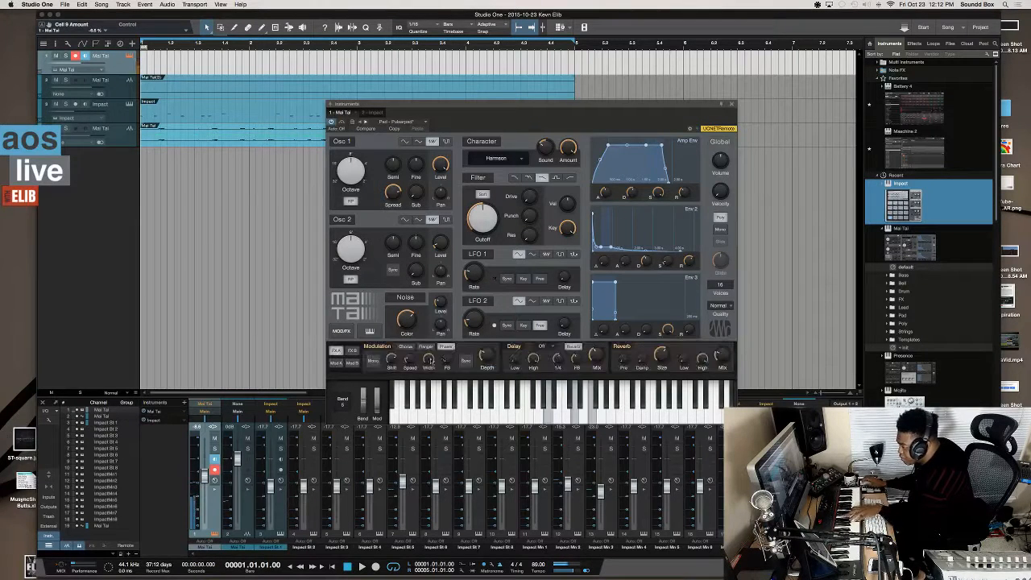
{"action": "left_click", "coordinate": [387, 347]}
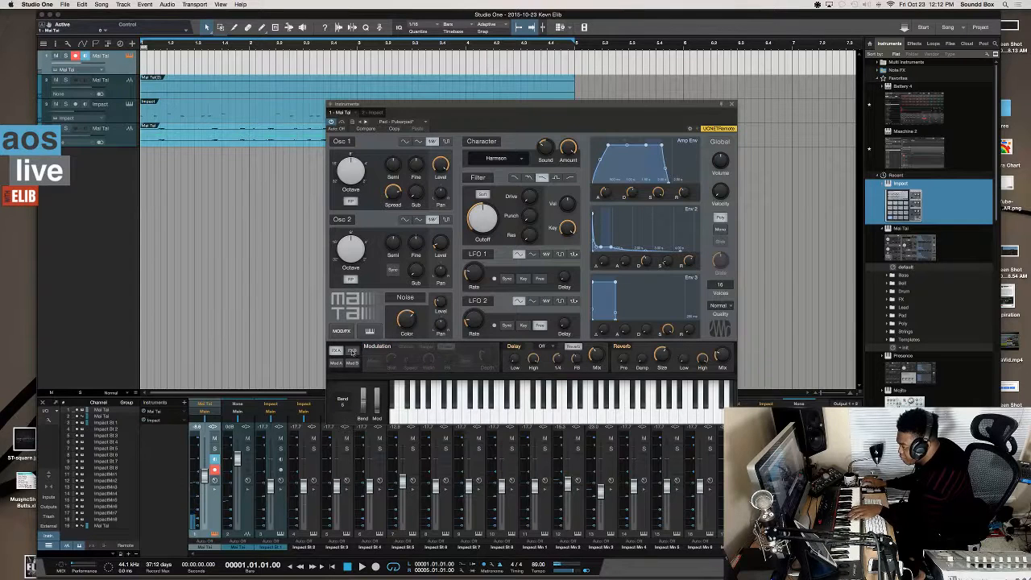
{"action": "left_click", "coordinate": [352, 351]}
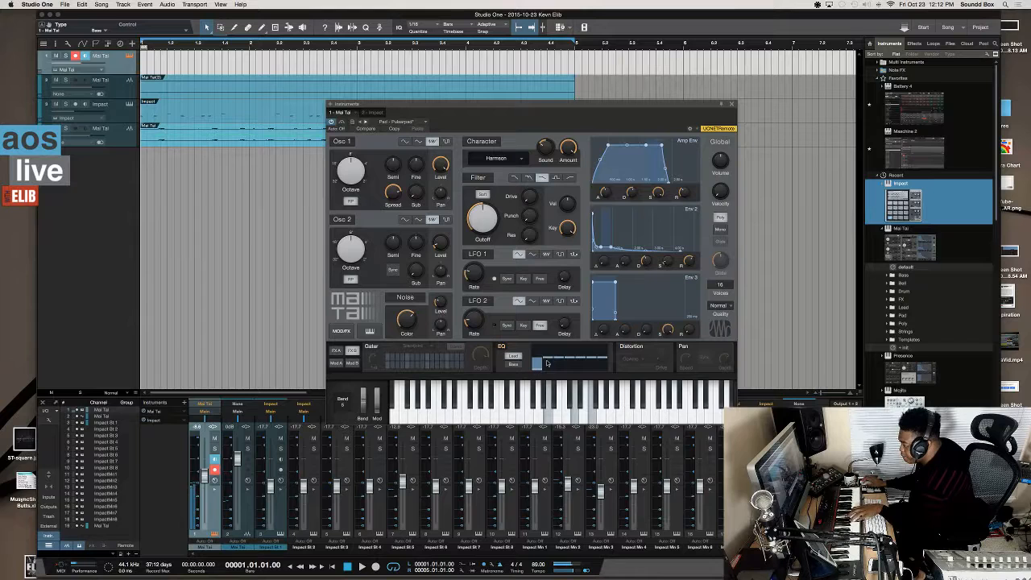
{"action": "mouse_move", "coordinate": [546, 363]}
{"action": "left_mouse_down"}
{"action": "mouse_move", "coordinate": [592, 360]}
{"action": "mouse_move", "coordinate": [591, 352]}
{"action": "left_mouse_up"}
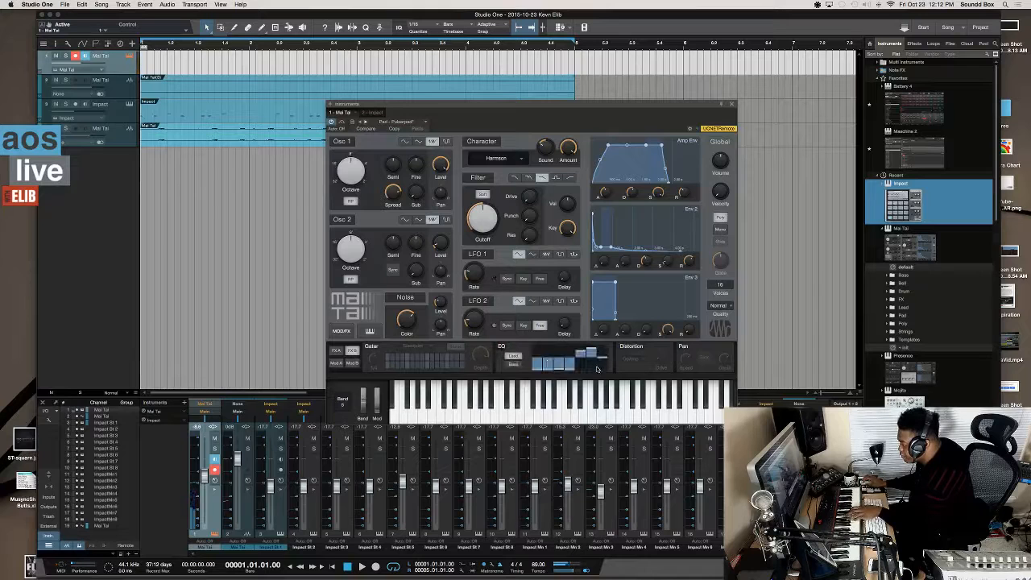
{"action": "left_click_drag", "start_coordinate": [604, 356], "coordinate": [604, 350]}
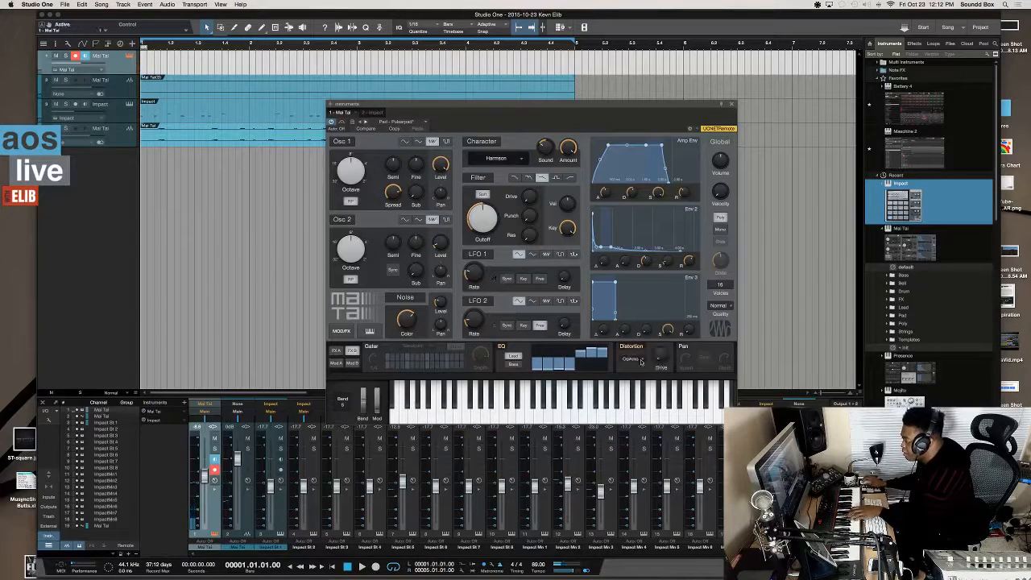
- Try Soft Tube and Bad Tube in Mai Tai's Distortion, raise the Drive to about 78%, and settle on Hard Tube
{"action": "left_click", "coordinate": [632, 359]}
{"action": "left_click", "coordinate": [646, 372]}
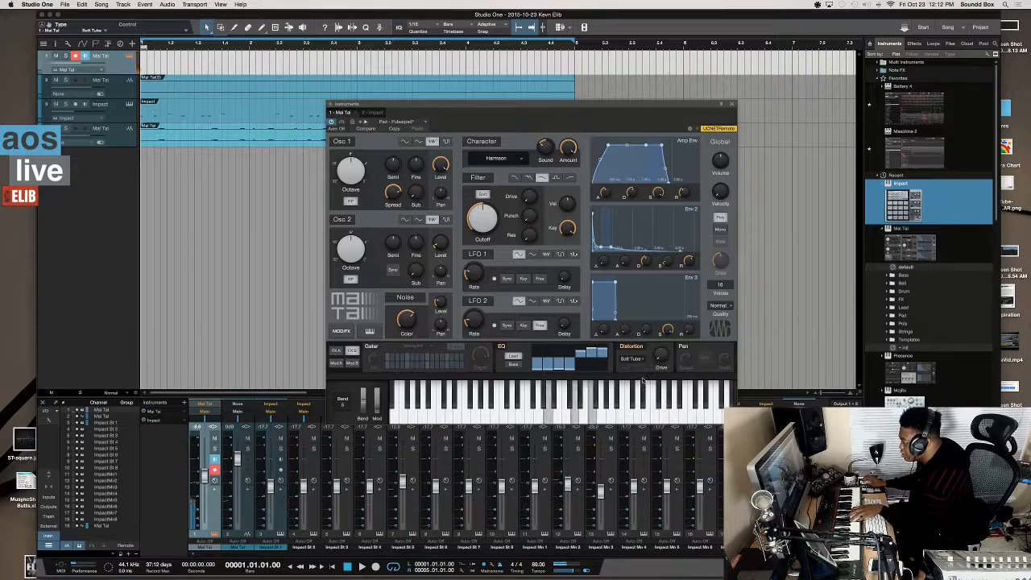
{"action": "left_click_drag", "start_coordinate": [657, 351], "coordinate": [657, 319]}
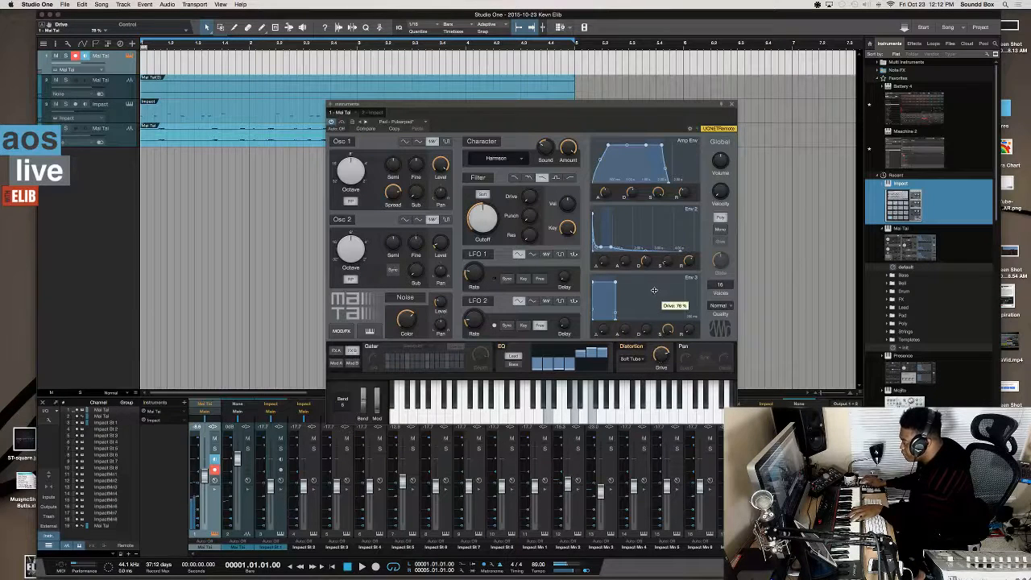
{"action": "left_click", "coordinate": [632, 359]}
{"action": "left_click", "coordinate": [644, 391]}
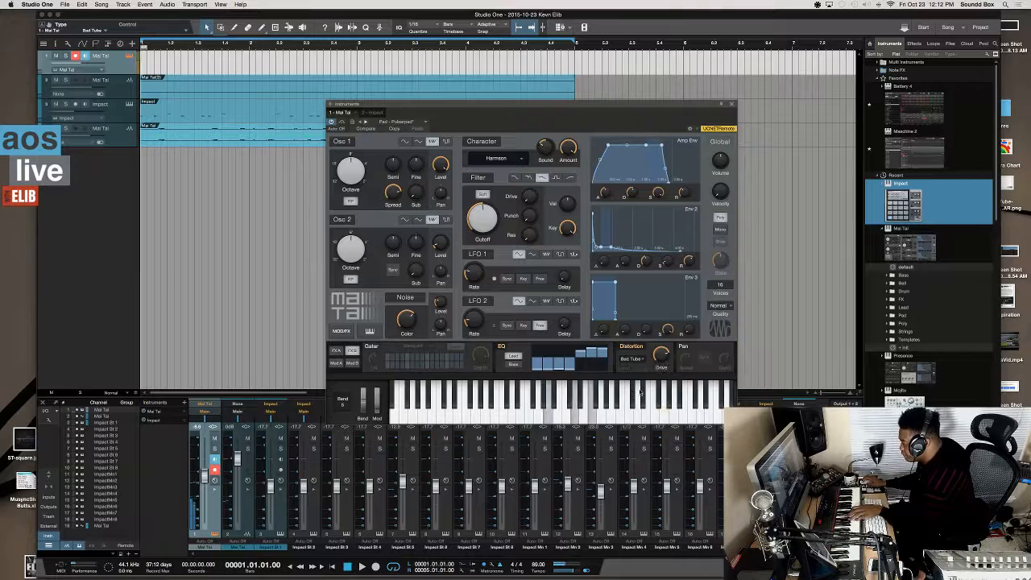
{"action": "left_click", "coordinate": [633, 359]}
{"action": "left_click", "coordinate": [646, 415]}
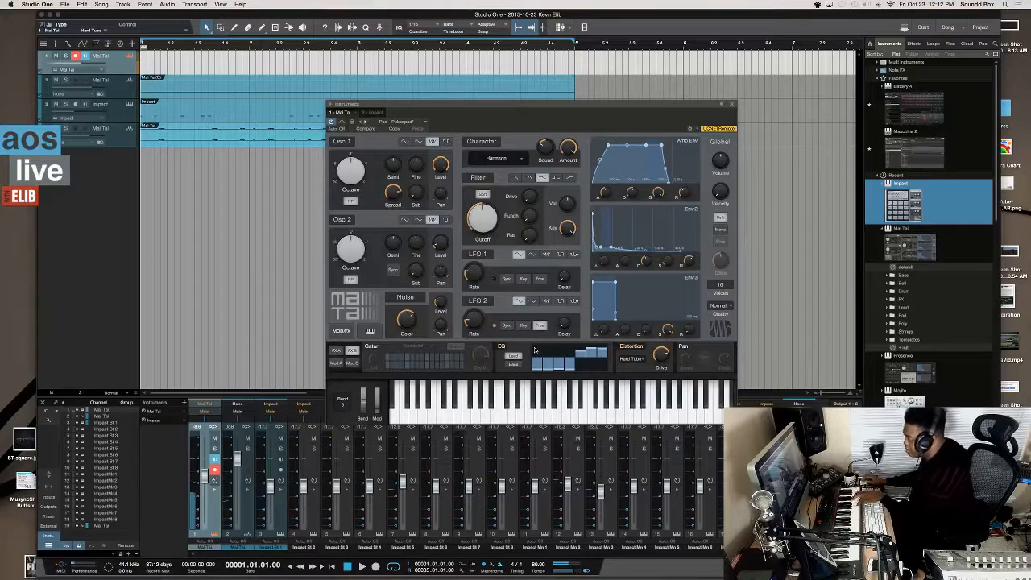
- Play the loop while raising the Sound amount in Mai Tai's Character section, and stop playback
{"action": "key", "text": "space"}
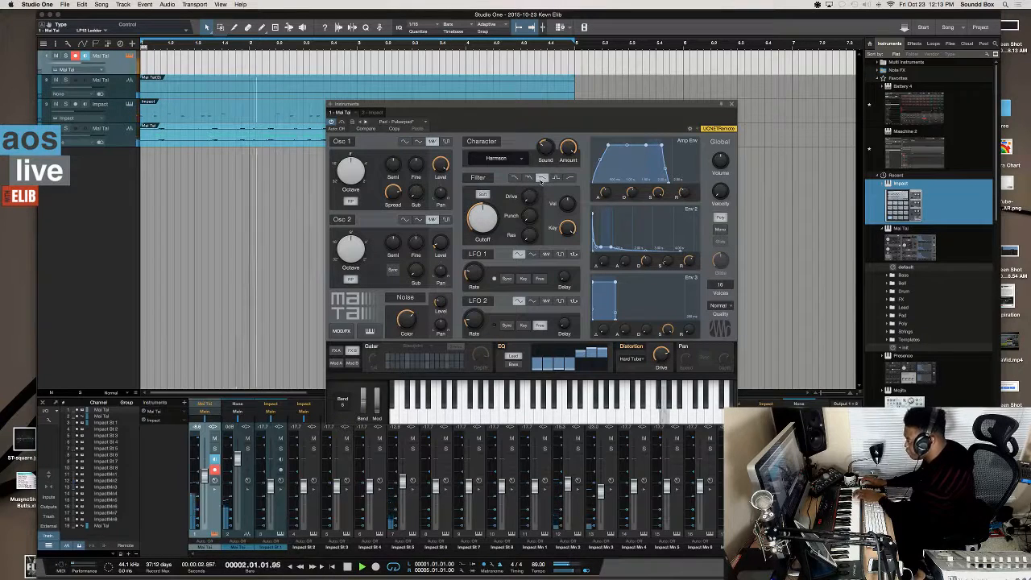
{"action": "left_click_drag", "start_coordinate": [544, 150], "coordinate": [546, 94]}
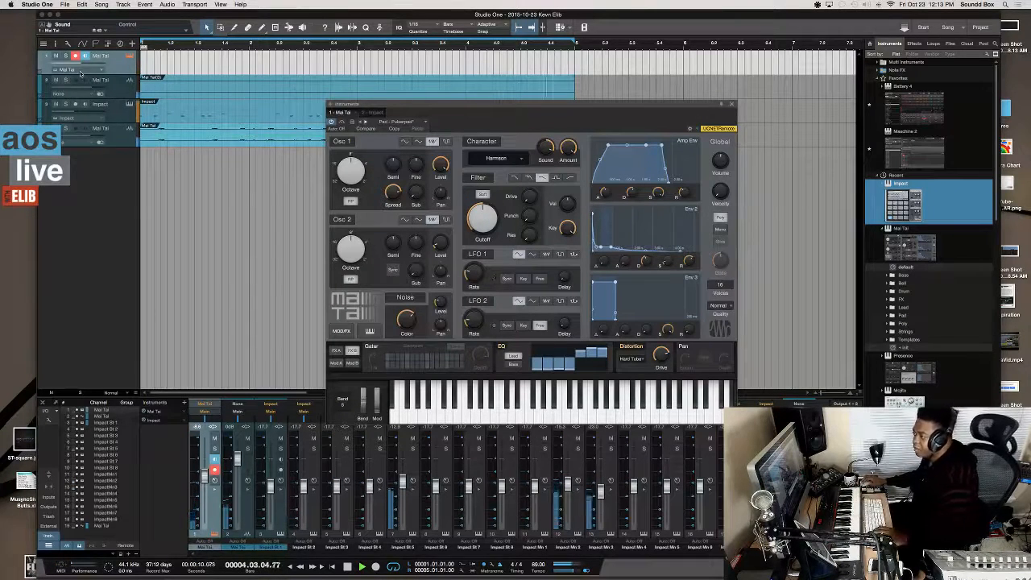
{"action": "key", "text": "space"}
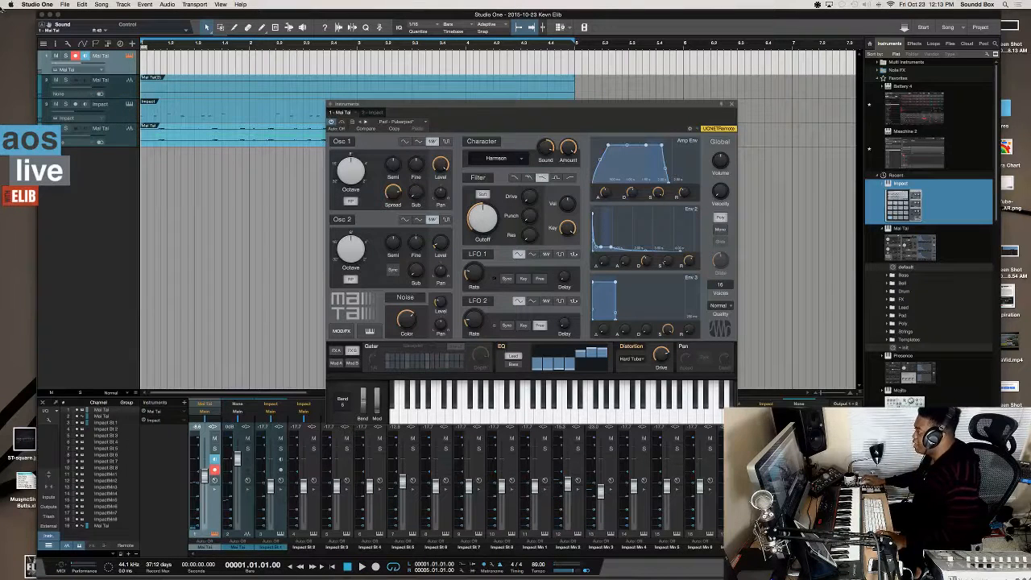
- Open the track inspector, add an Arpeggiator note effect to the Mai Tai track and set its play mode to Random
{"action": "left_click", "coordinate": [50, 43]}
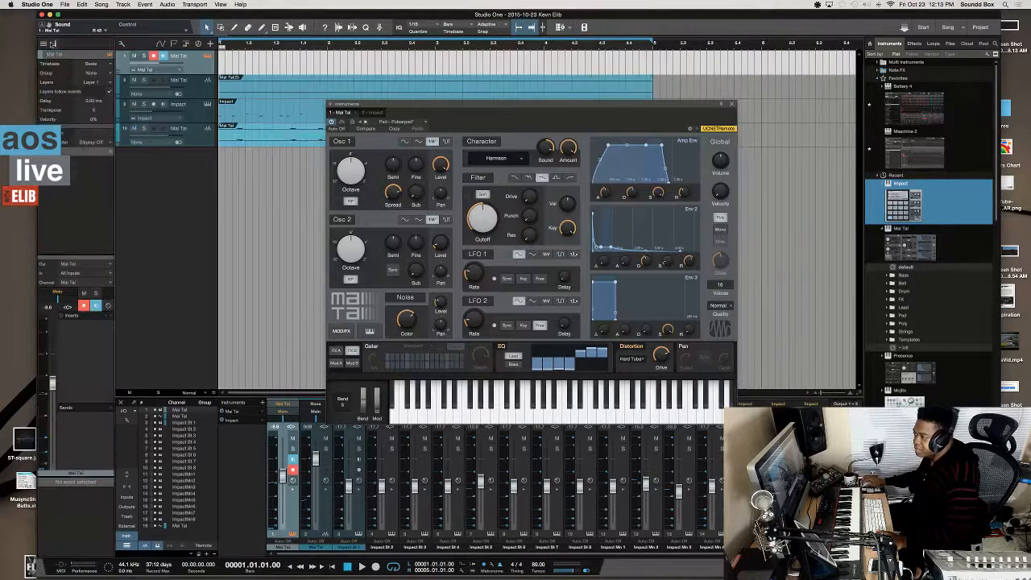
{"action": "left_click", "coordinate": [110, 153]}
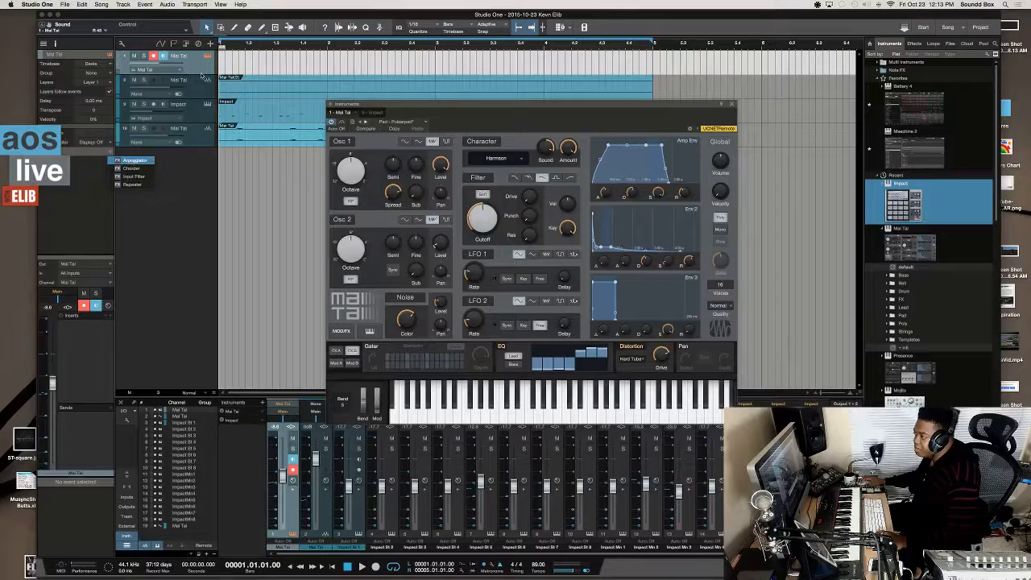
{"action": "left_click", "coordinate": [128, 161]}
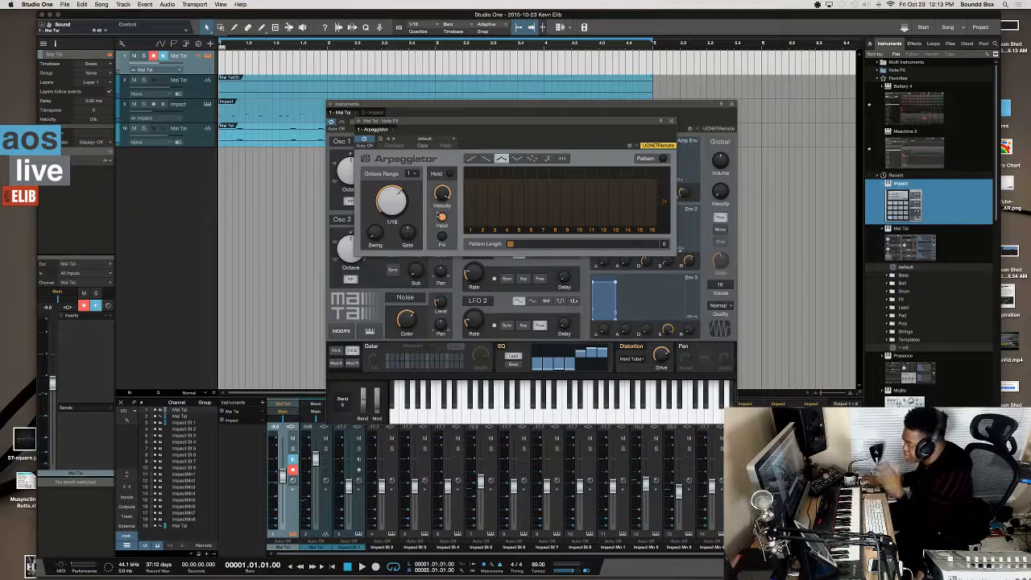
{"action": "left_click", "coordinate": [531, 158]}
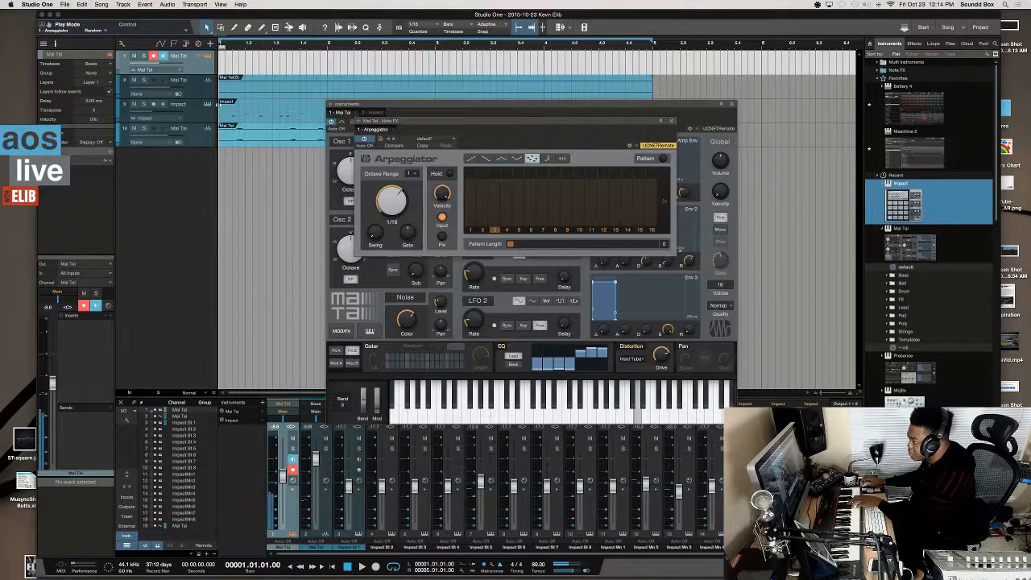
- Lower the Mai Tai track's volume to -17.1 dB and try an arpeggiator rate of 1/8
{"action": "left_click_drag", "start_coordinate": [149, 70], "coordinate": [153, 71]}
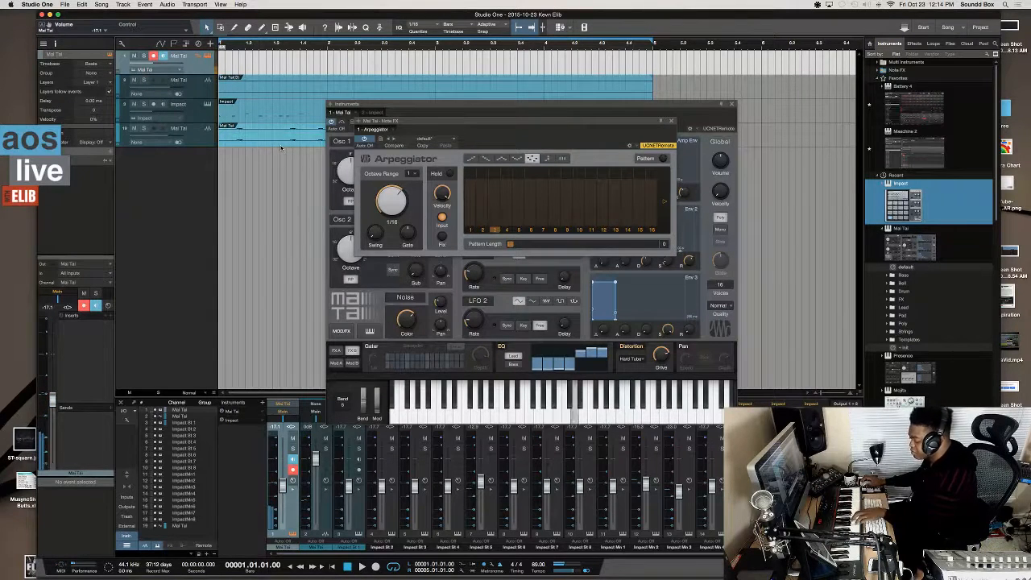
{"action": "left_click_drag", "start_coordinate": [391, 201], "coordinate": [385, 204]}
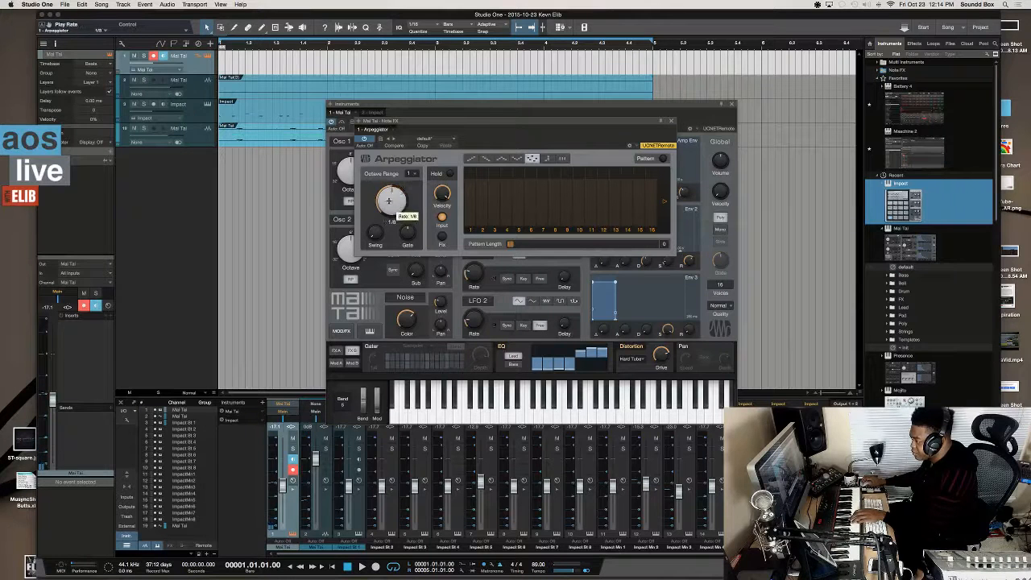
{"action": "left_click_drag", "start_coordinate": [388, 197], "coordinate": [389, 200]}
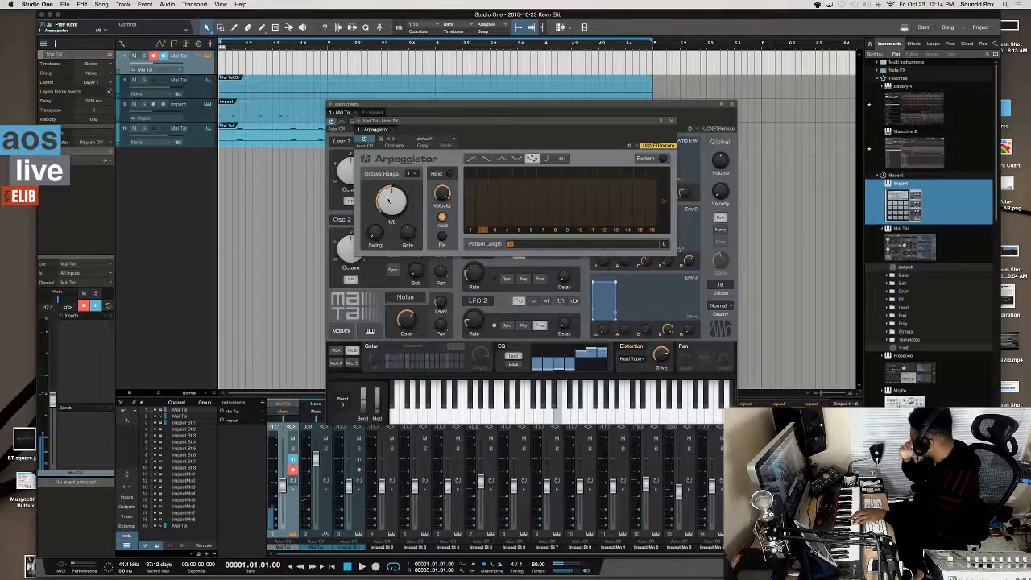
- Set the Arpeggiator's octave range to 3 and its rate to 1/16
{"action": "left_click", "coordinate": [413, 175]}
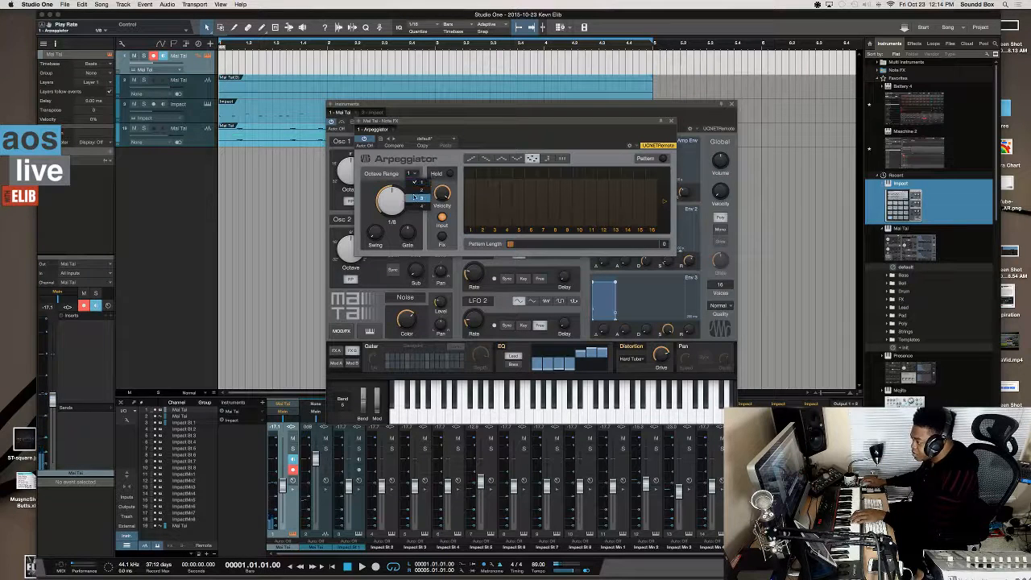
{"action": "left_click", "coordinate": [416, 197]}
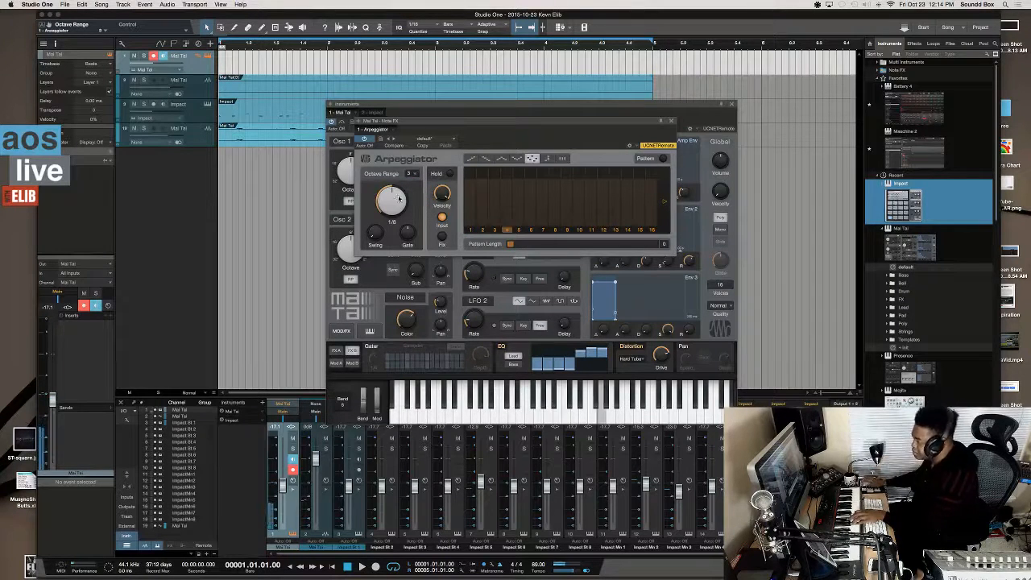
{"action": "left_click_drag", "start_coordinate": [398, 198], "coordinate": [392, 191]}
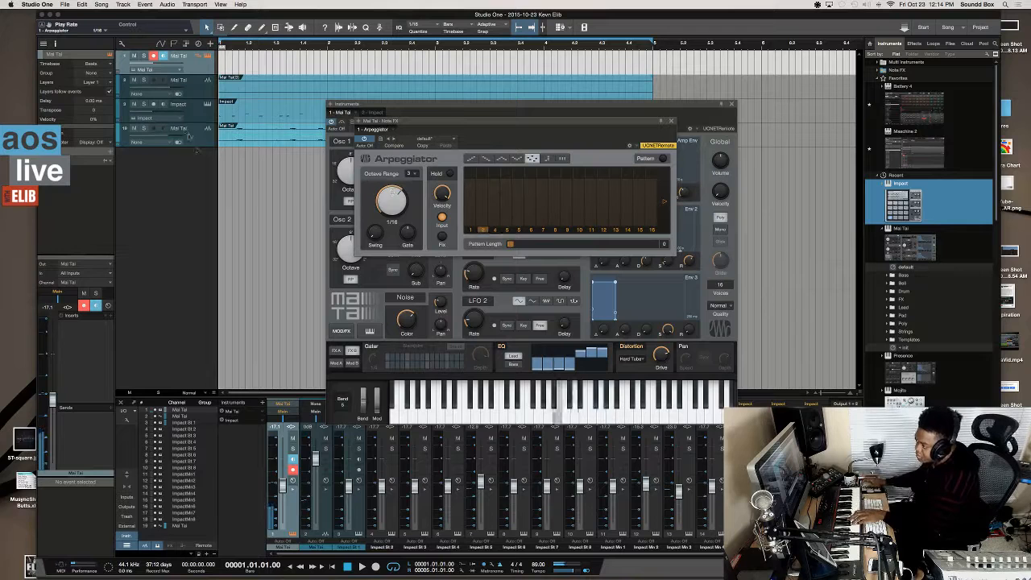
- Lower the Mai Tai track's volume to about -25 dB and audition the arpeggio over the playing beat
{"action": "left_click_drag", "start_coordinate": [153, 67], "coordinate": [145, 69]}
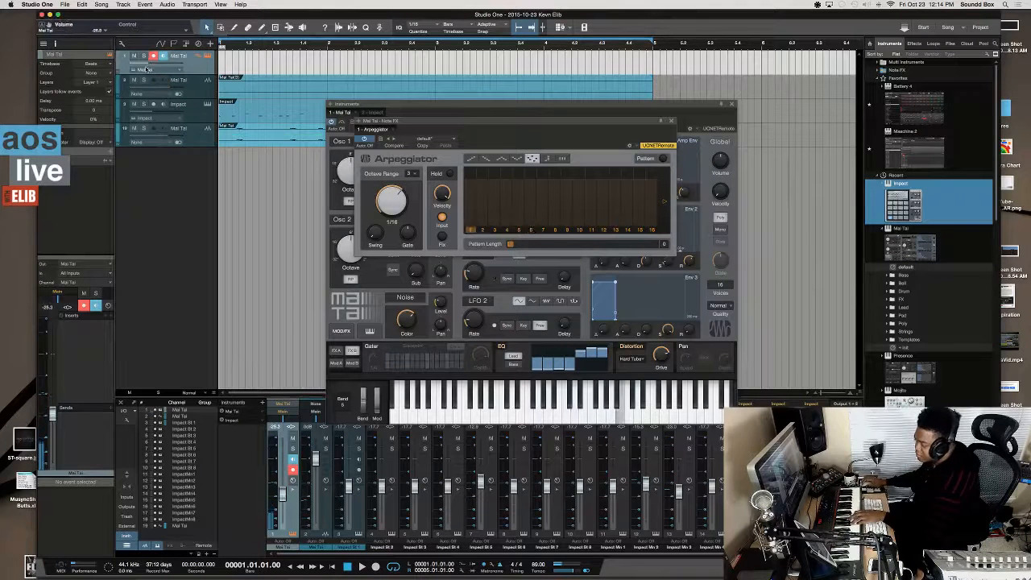
{"action": "key", "text": "space"}
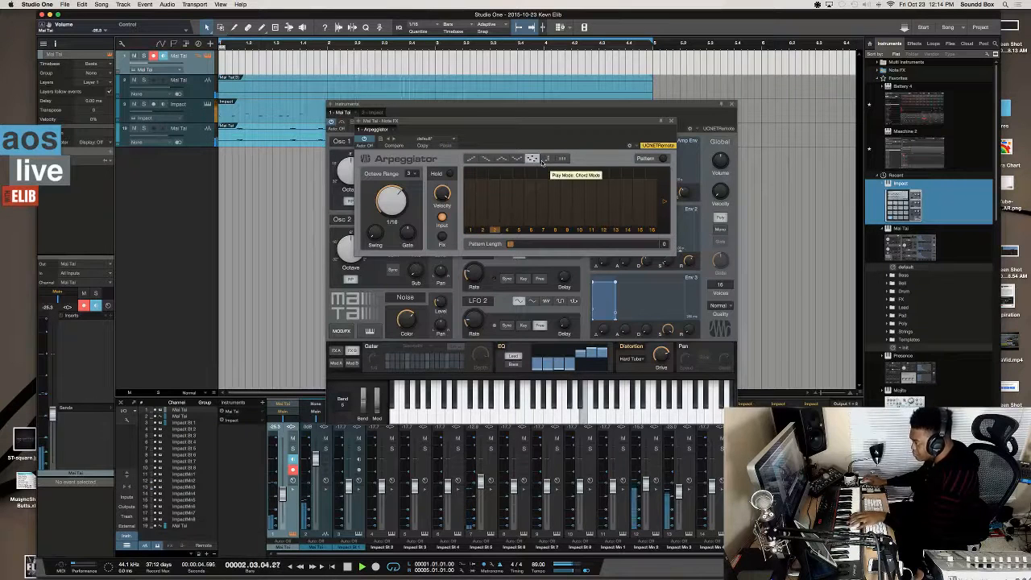
{"action": "key", "text": "space"}
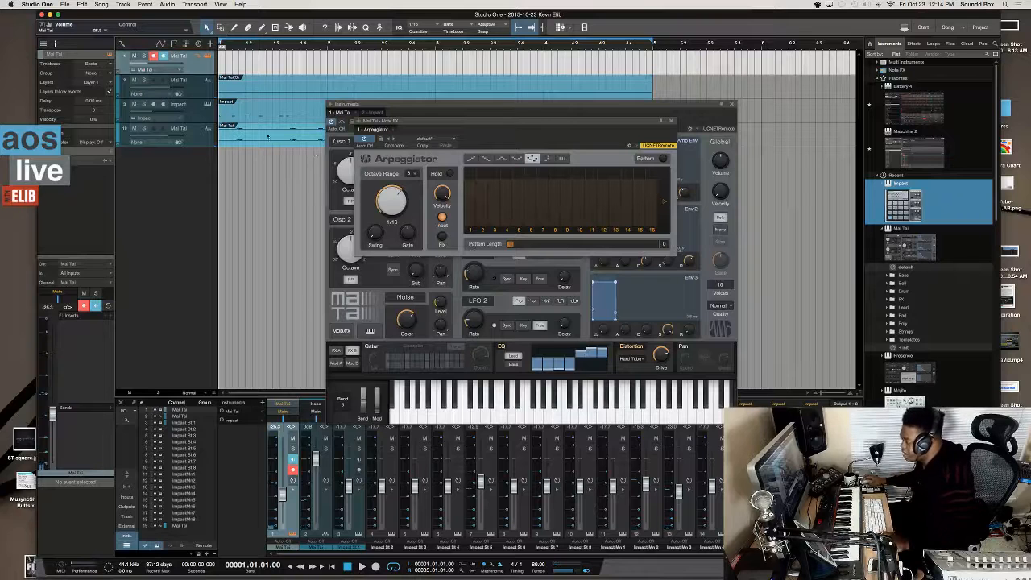
- Move the Arpeggiator window aside to uncover Mai Tai's oscillator controls, and switch to another application
{"action": "left_click_drag", "start_coordinate": [539, 137], "coordinate": [660, 221]}
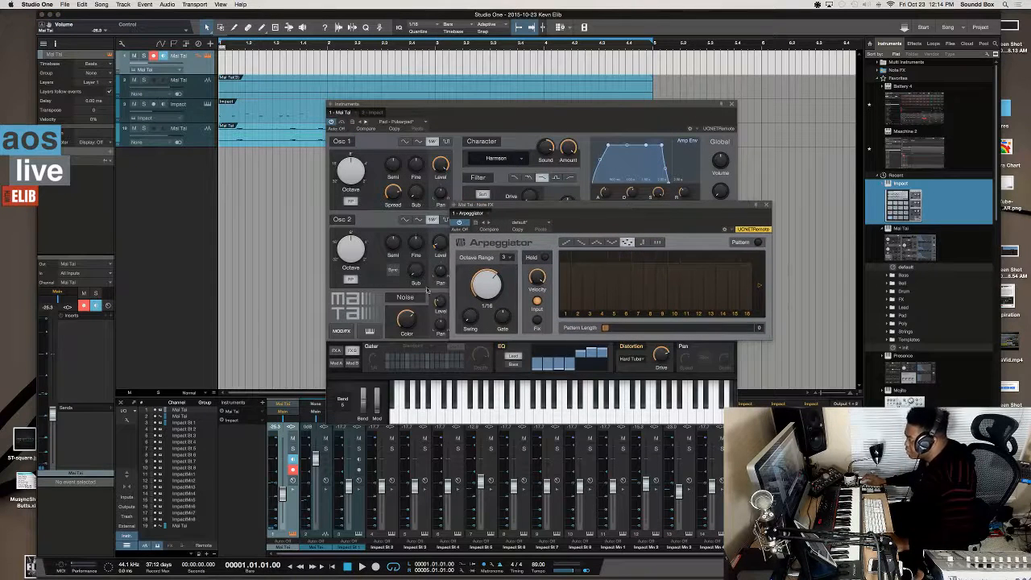
{"action": "left_click_drag", "start_coordinate": [540, 207], "coordinate": [548, 186]}
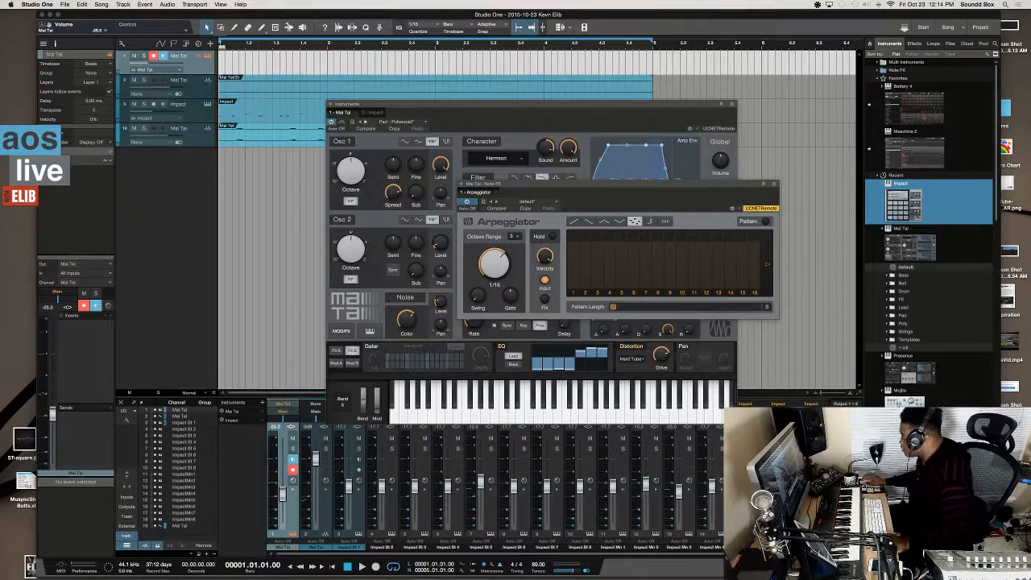
{"action": "key", "text": "super+Tab"}
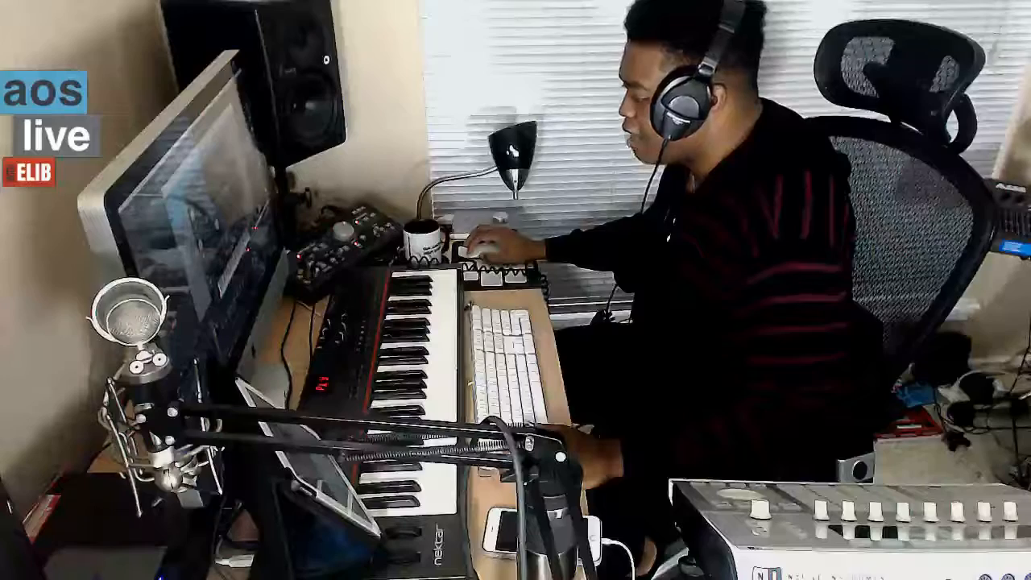